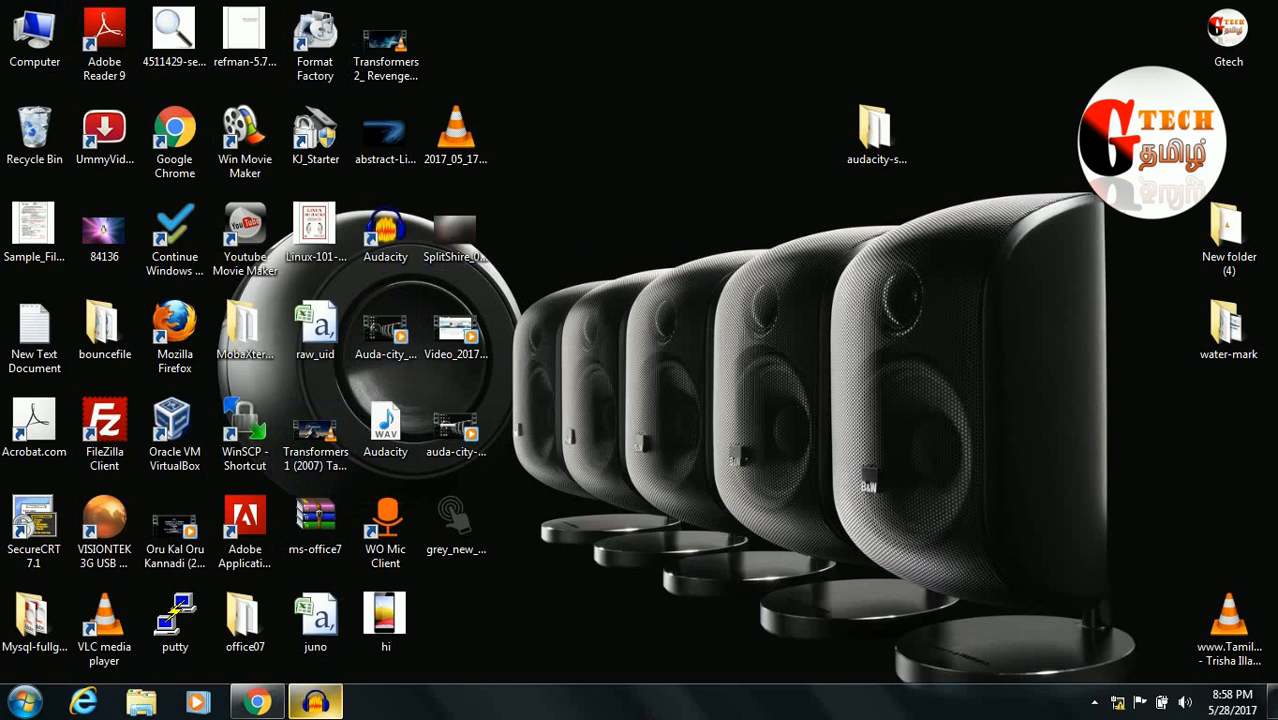
Switch to Audacity and import the desktop file Audacity.wav, reading it directly from the original.
click(316, 703)
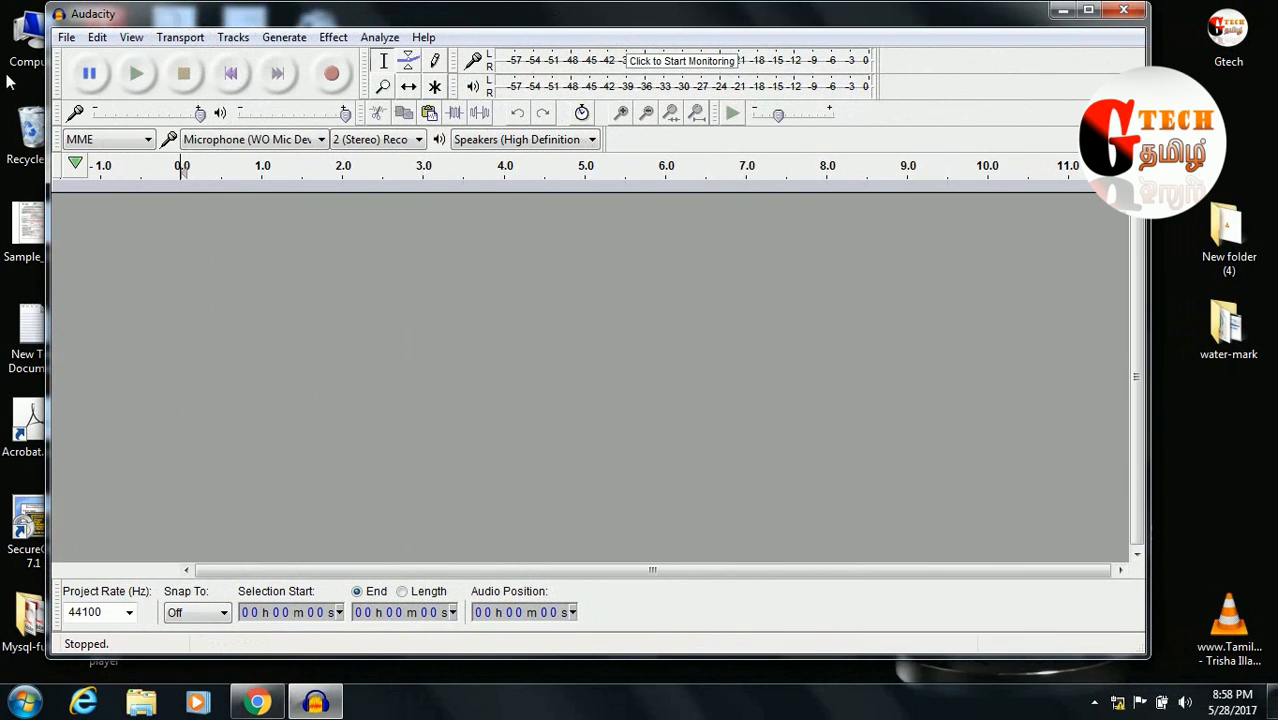
click(60, 42)
click(335, 77)
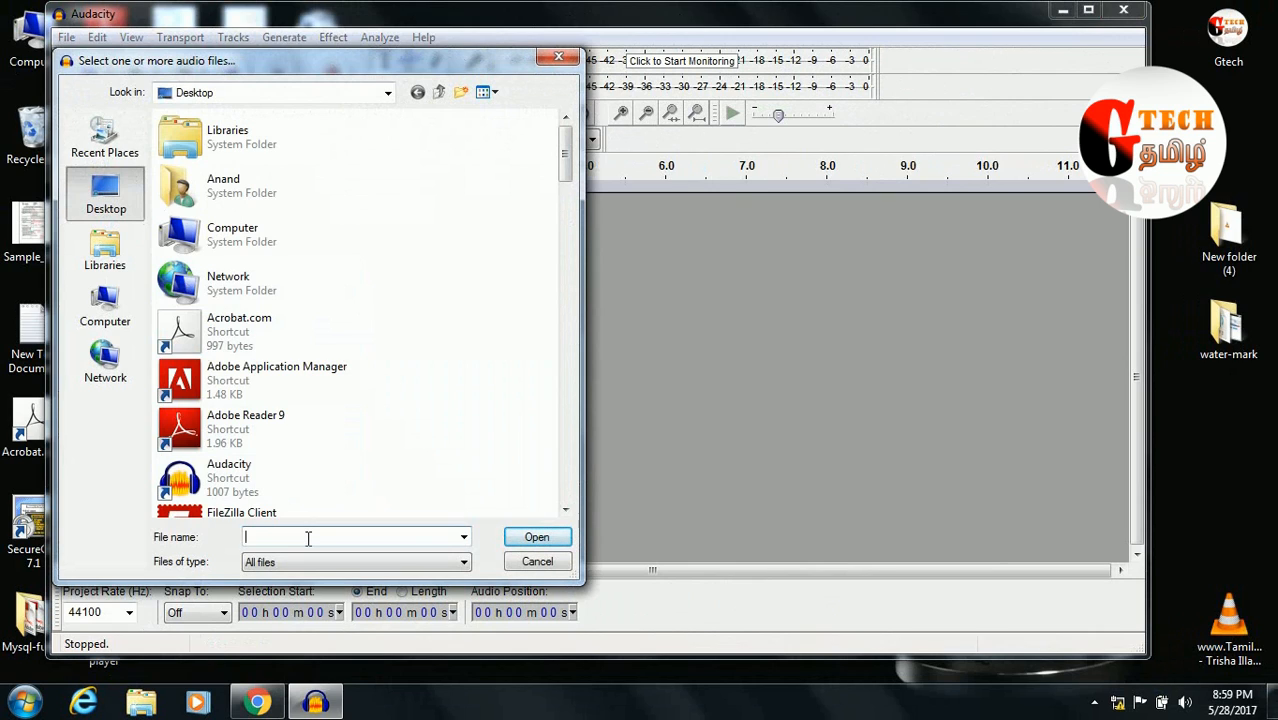
text(au)
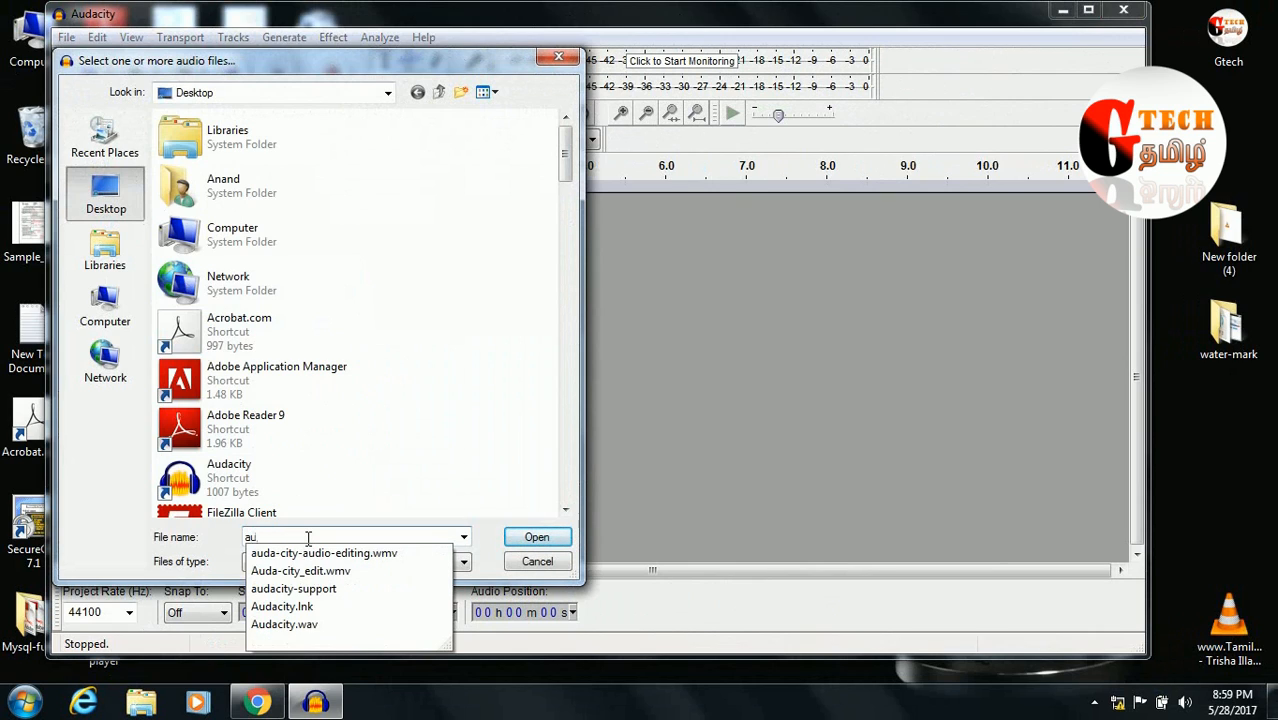
click(305, 625)
click(536, 537)
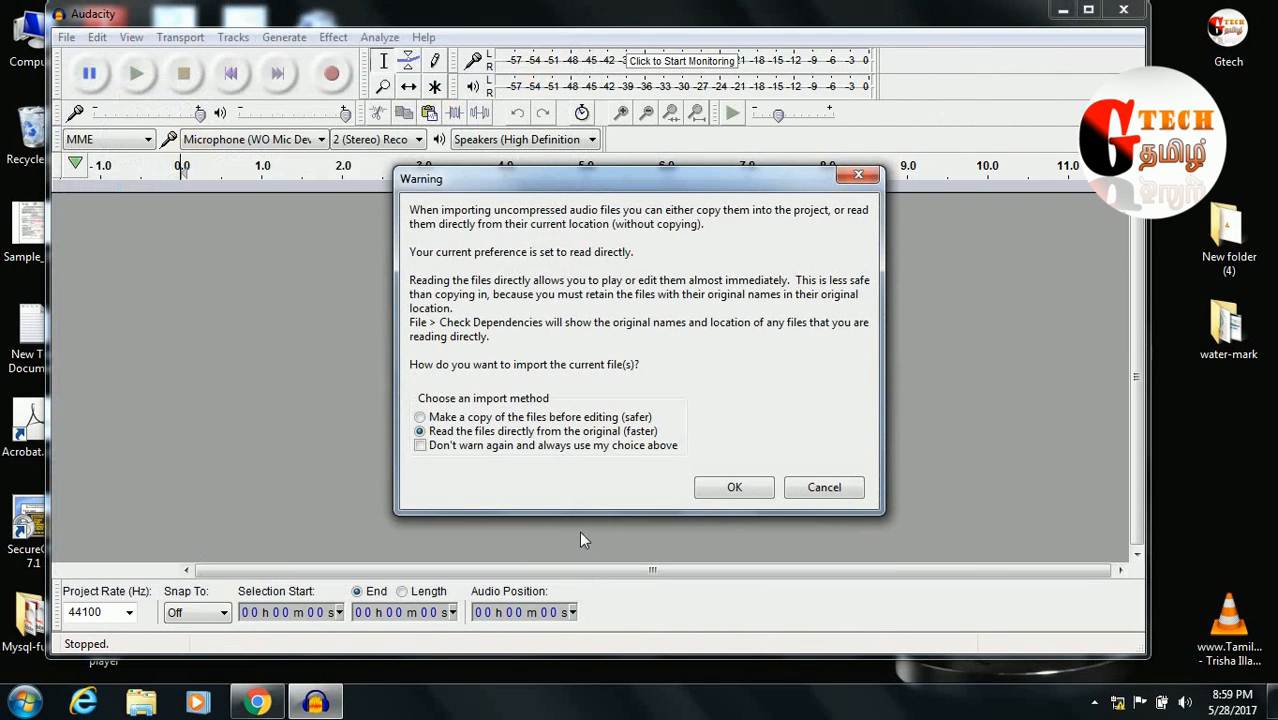
click(735, 486)
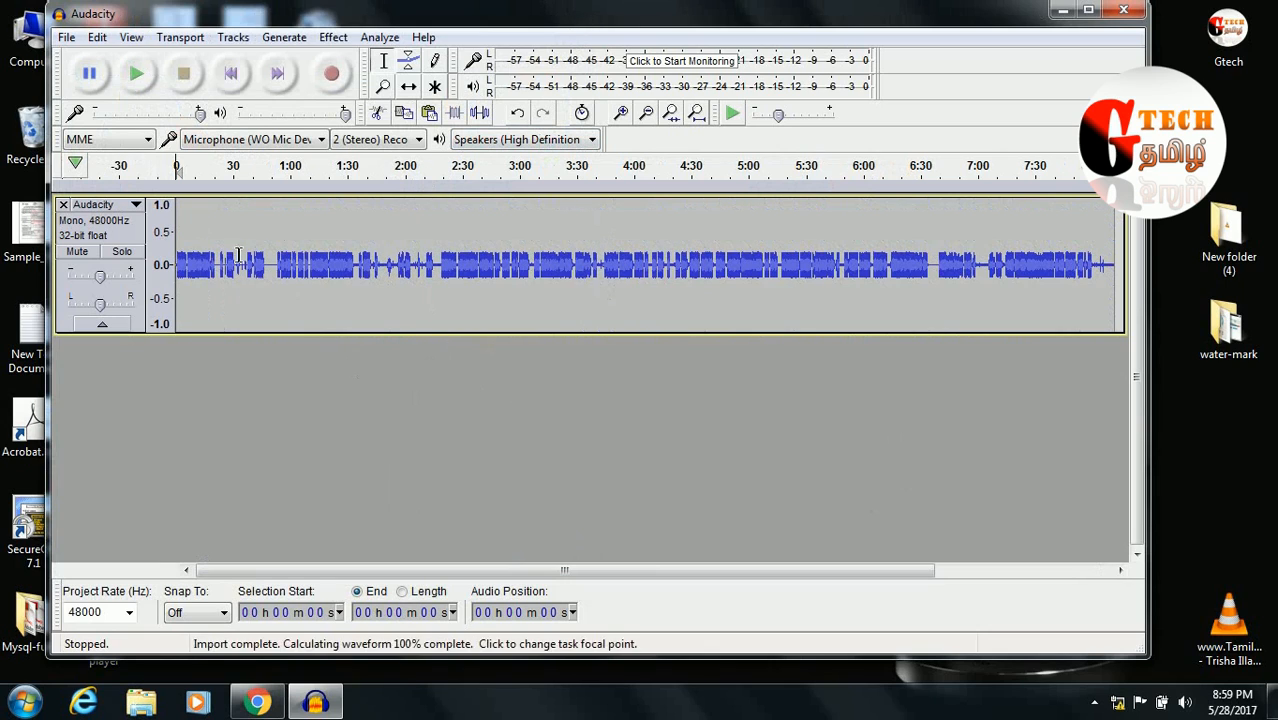
Play the imported track briefly and examine its waveform at different zoom levels.
click(129, 76)
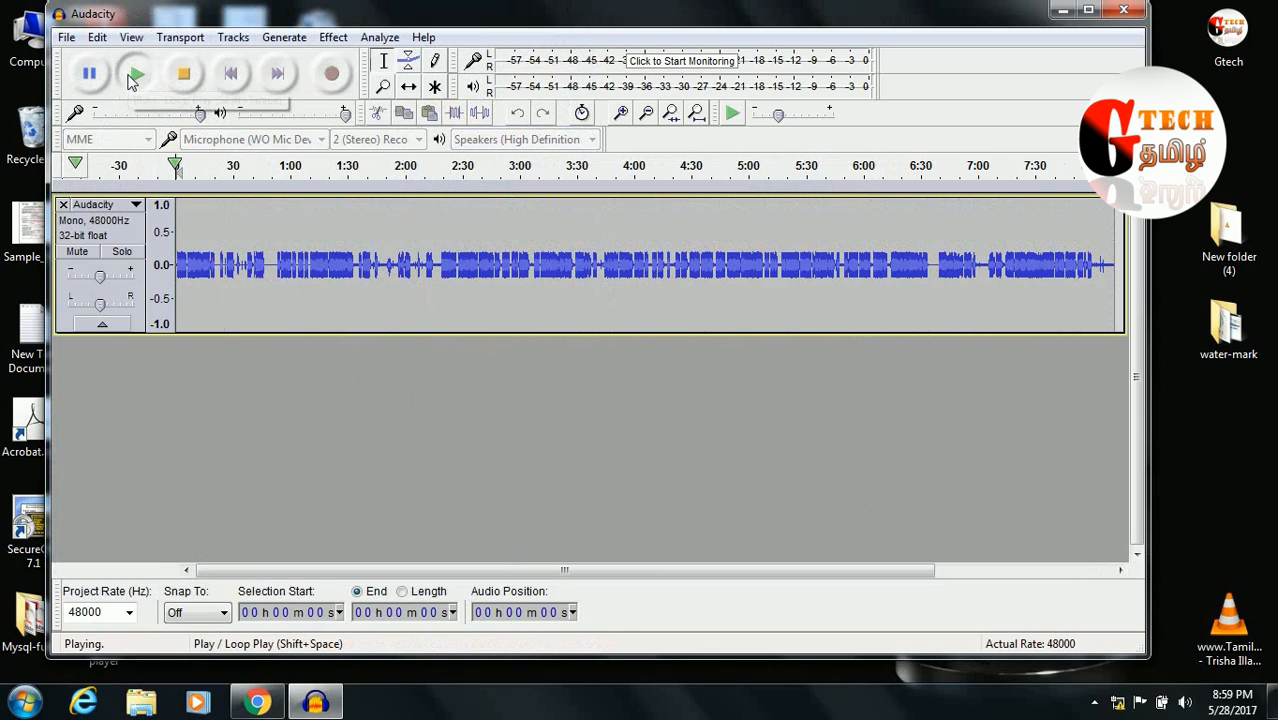
click(190, 90)
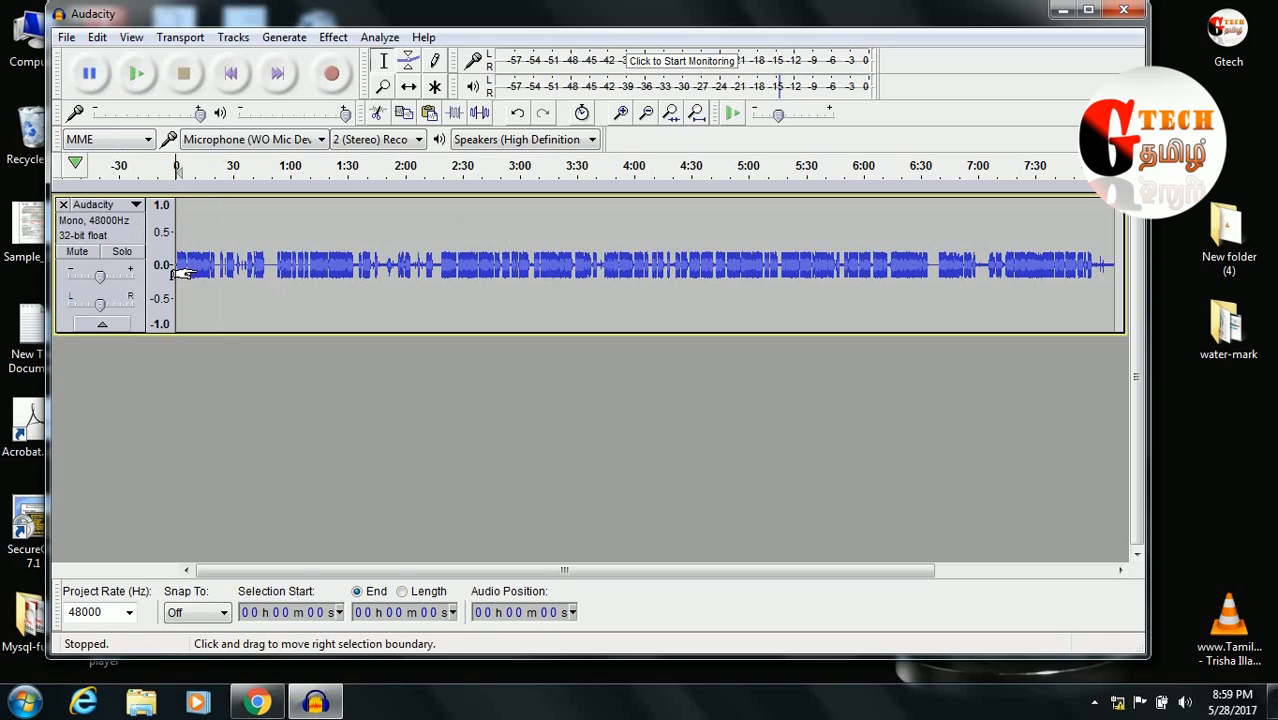
scroll(184, 272, up, 6)
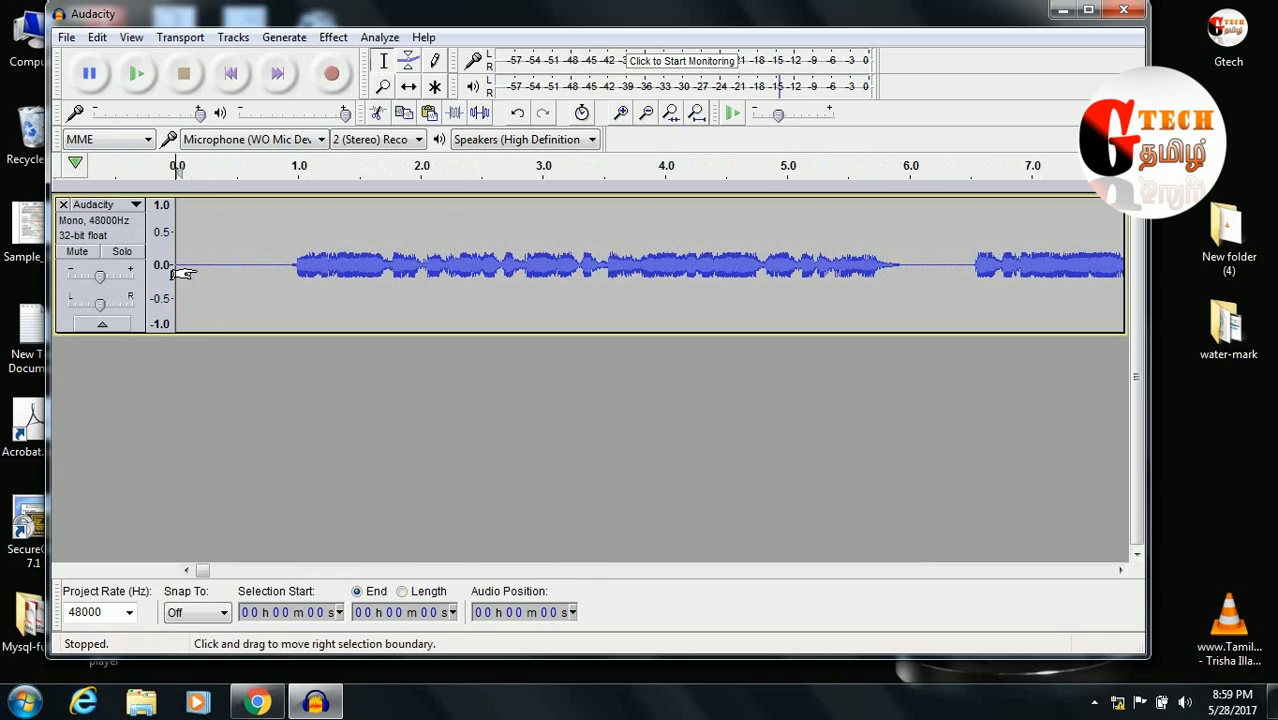
scroll(184, 272, down, 3)
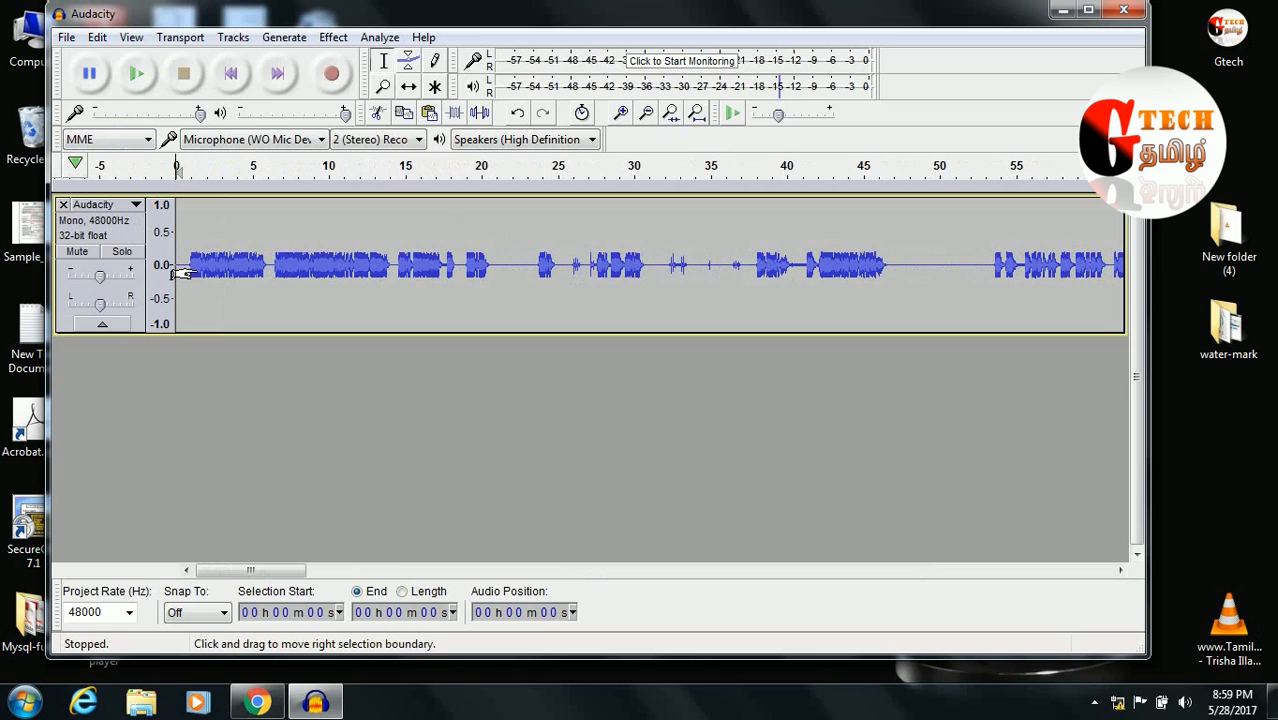
scroll(184, 272, down, 1)
scroll(184, 272, down, 3)
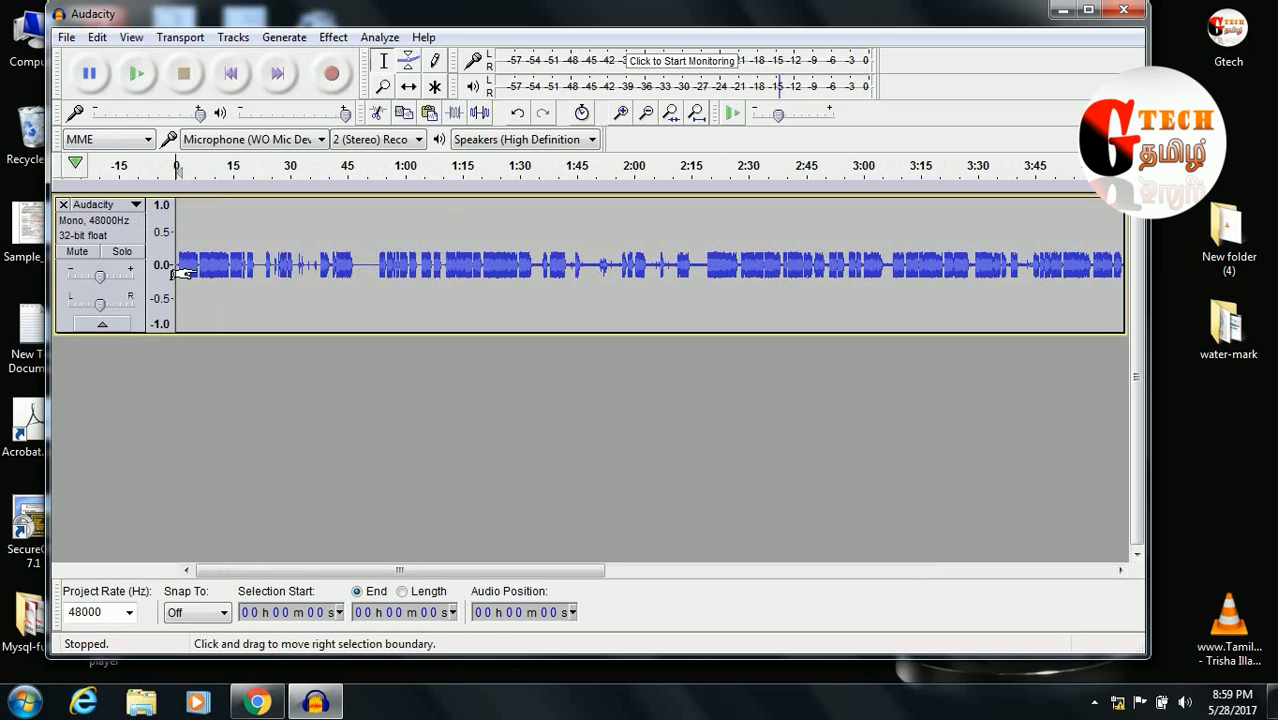
scroll(184, 272, up, 3)
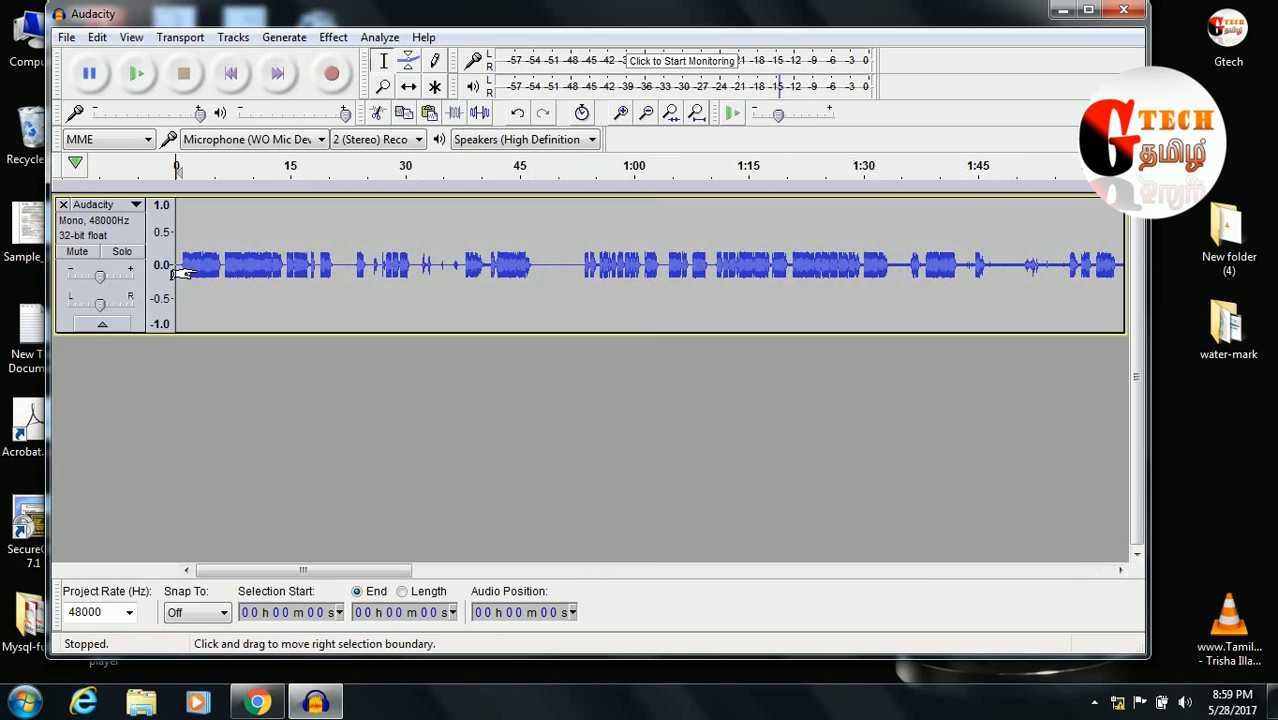
scroll(184, 272, down, 3)
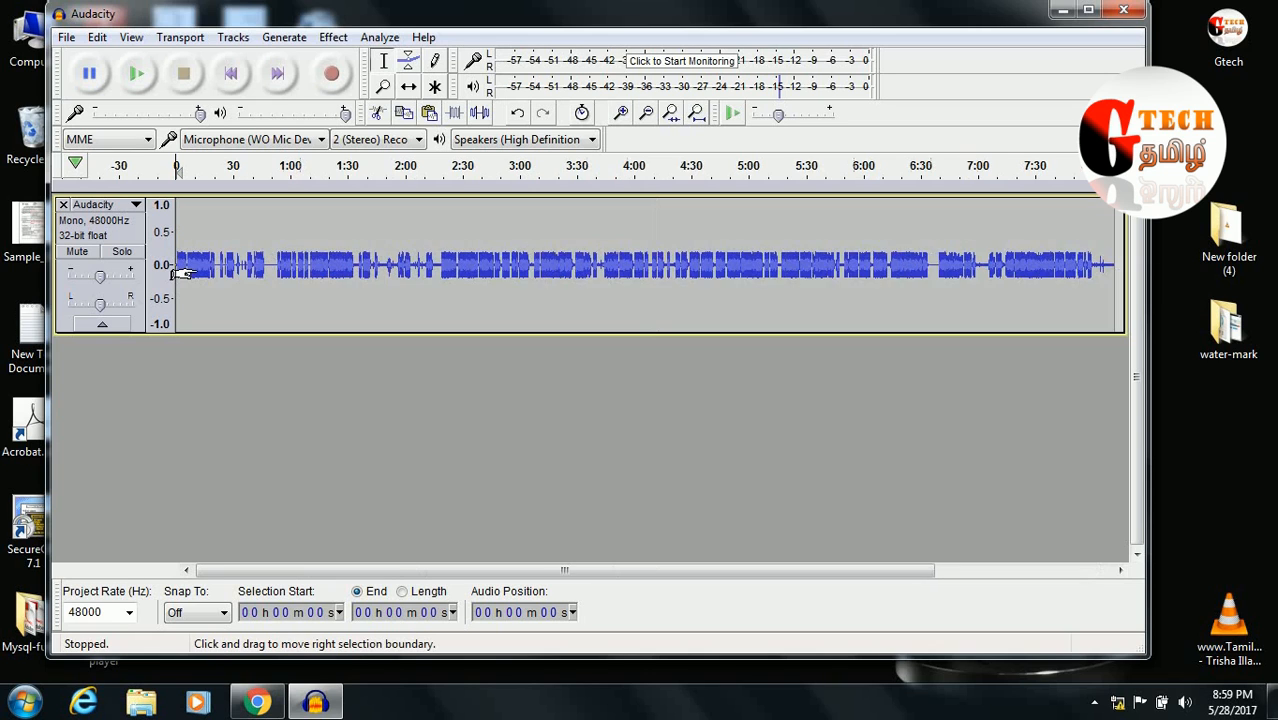
scroll(184, 272, up, 8)
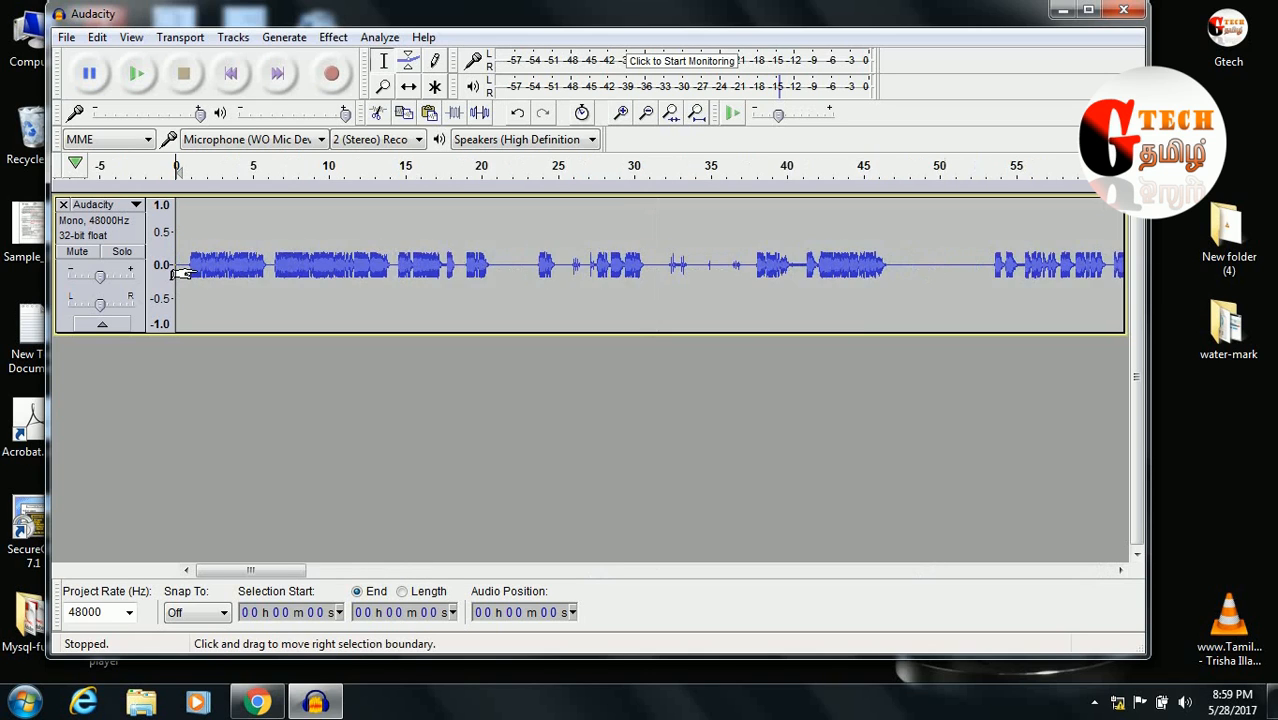
scroll(184, 272, up, 1)
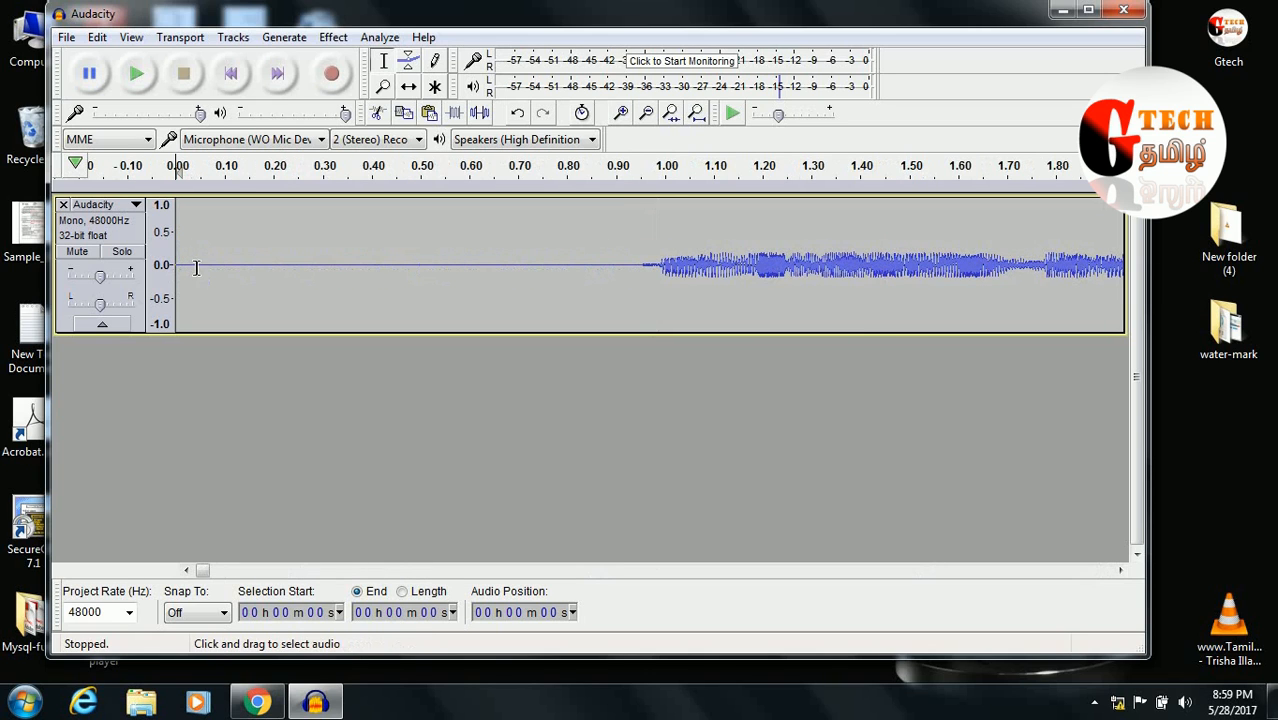
scroll(184, 272, down, 1)
scroll(184, 272, down, 1)
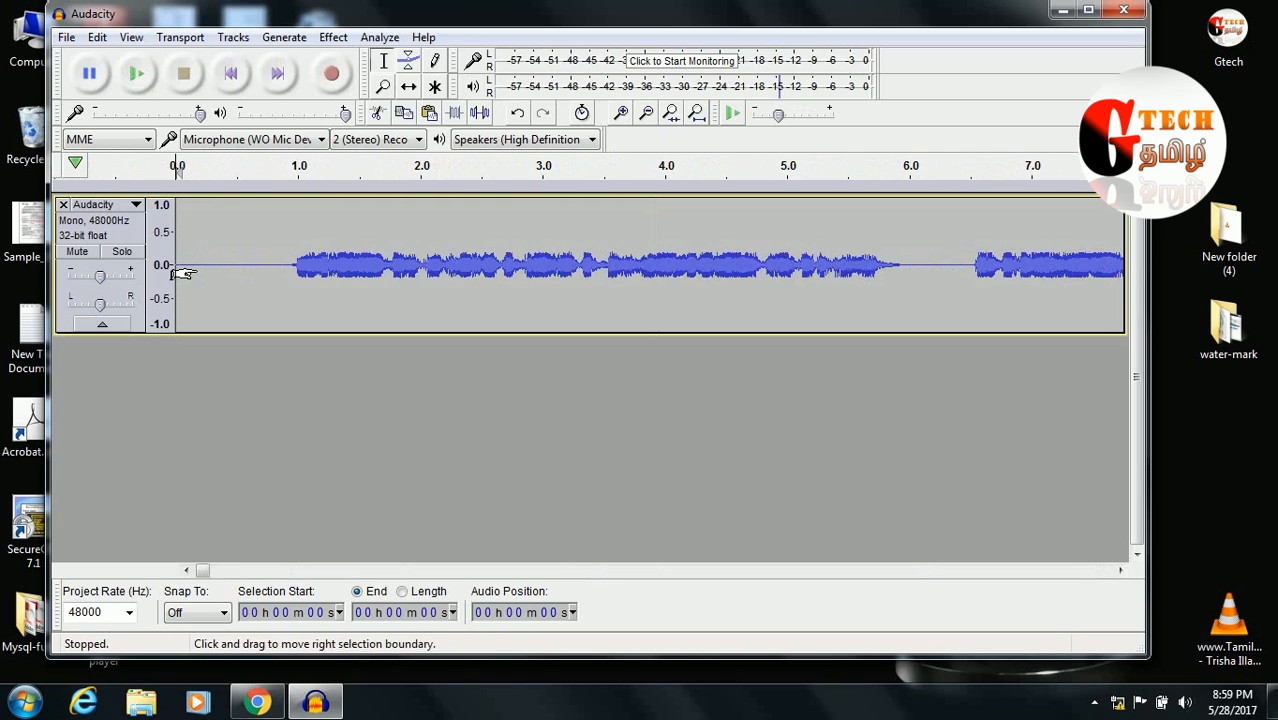
Play the track from the beginning and pause it at about 19 seconds.
scroll(184, 272, down, 1)
key(space)
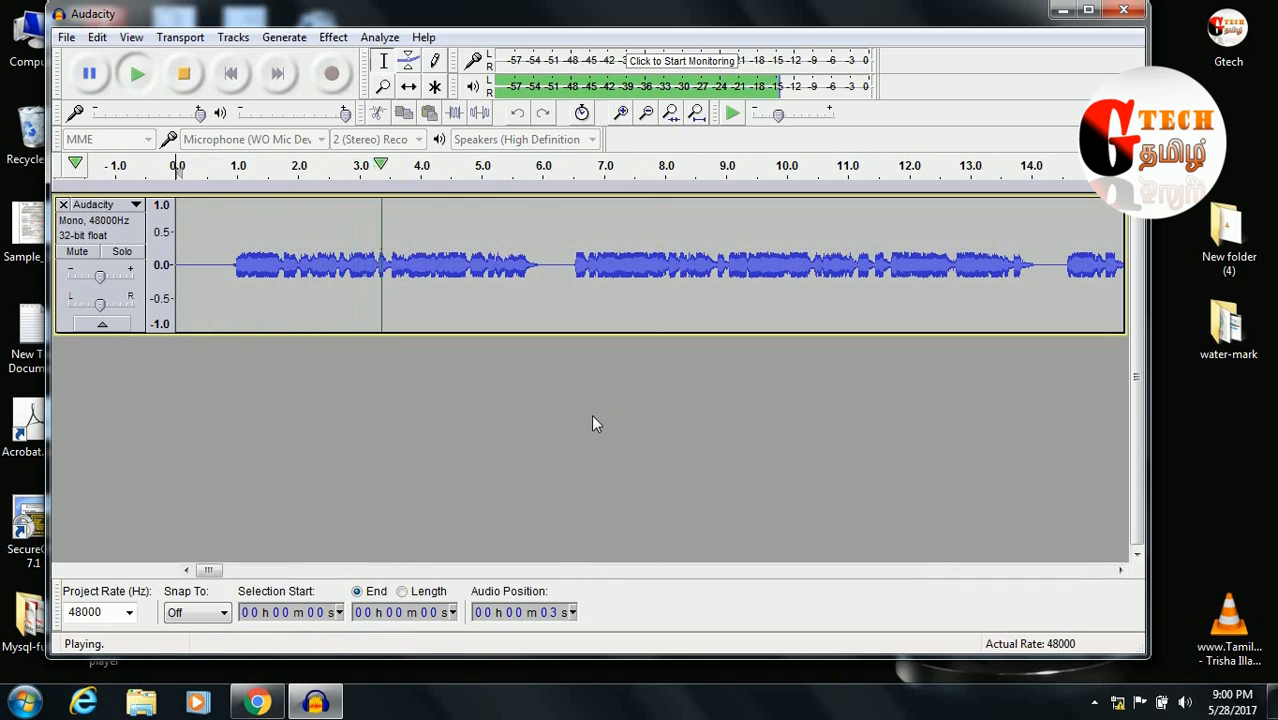
mouse_move(205, 578)
mouse_down()
mouse_move(368, 578)
mouse_move(225, 578)
mouse_up()
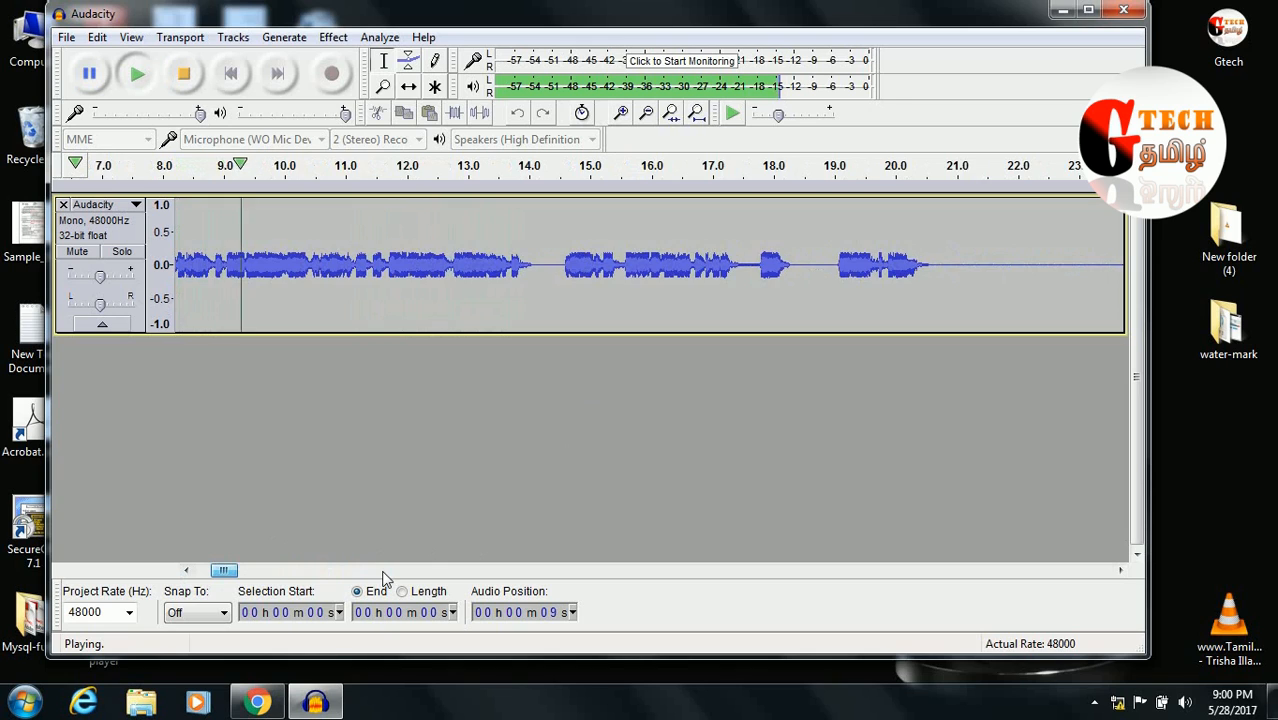
click(98, 84)
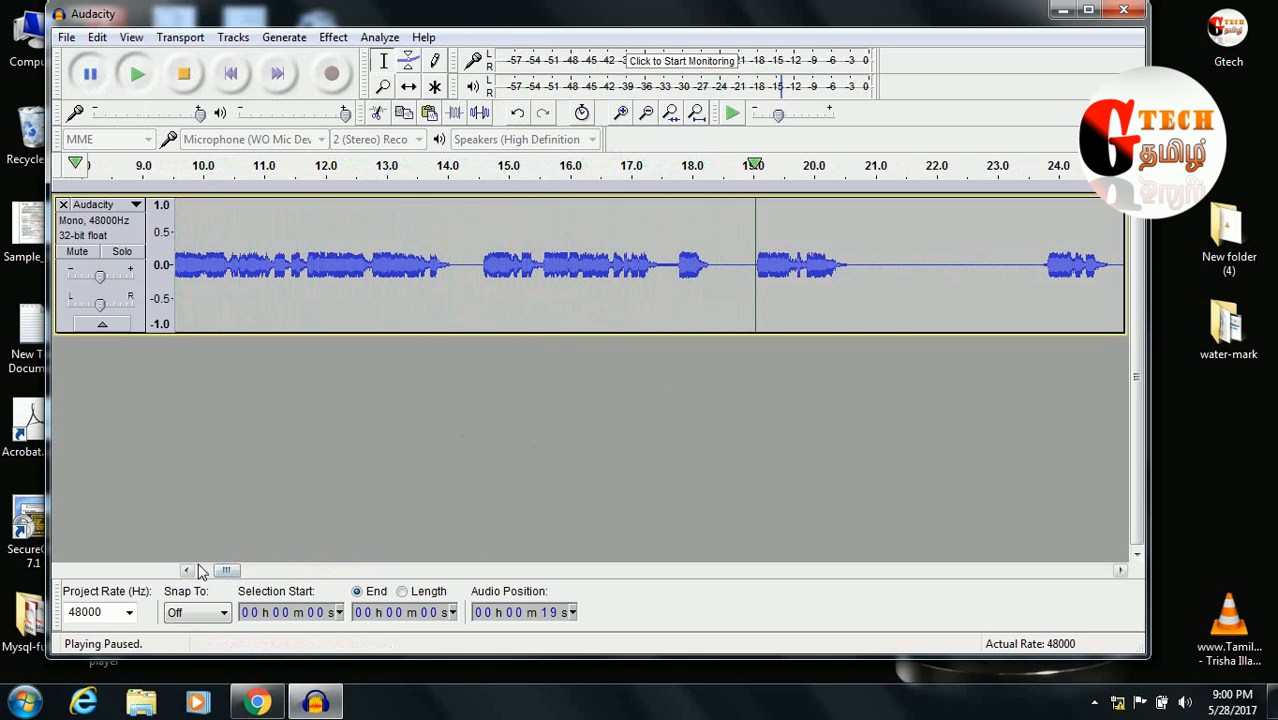
Listen to the quiet passage from about 1:46, then replay the speech from about 1:40.
drag(225, 571, 393, 571)
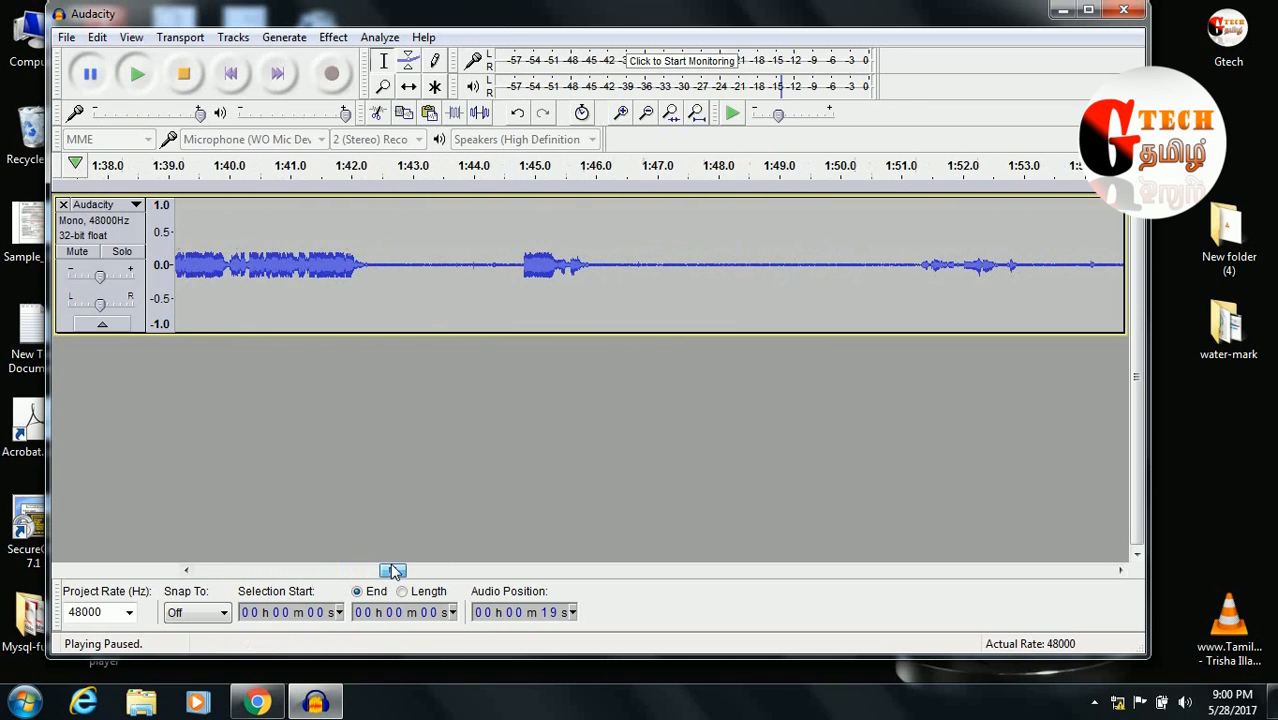
click(598, 166)
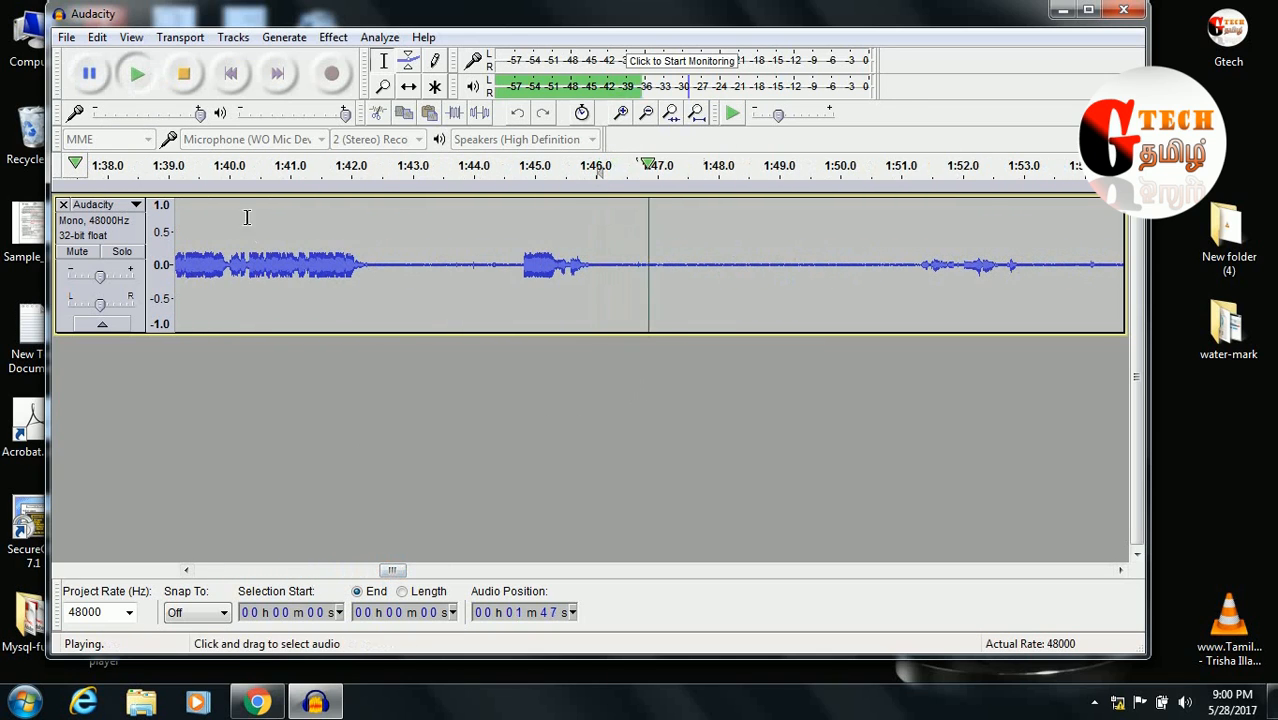
click(238, 265)
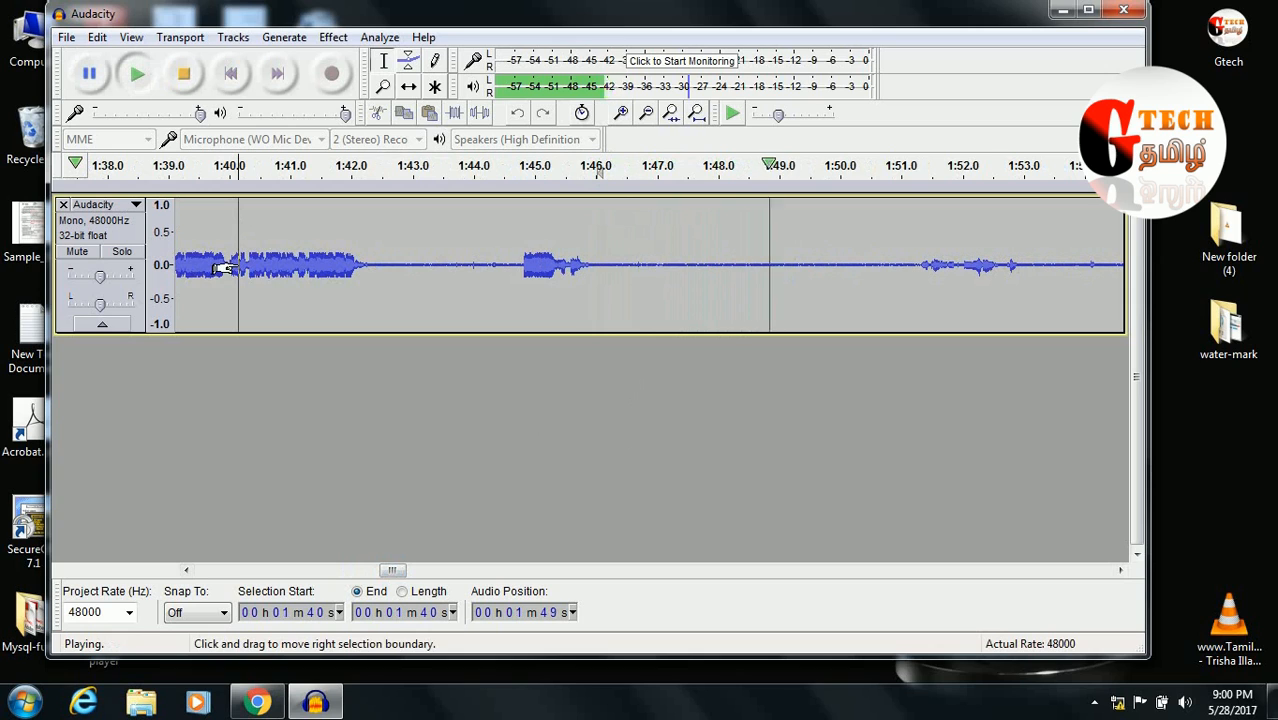
click(221, 272)
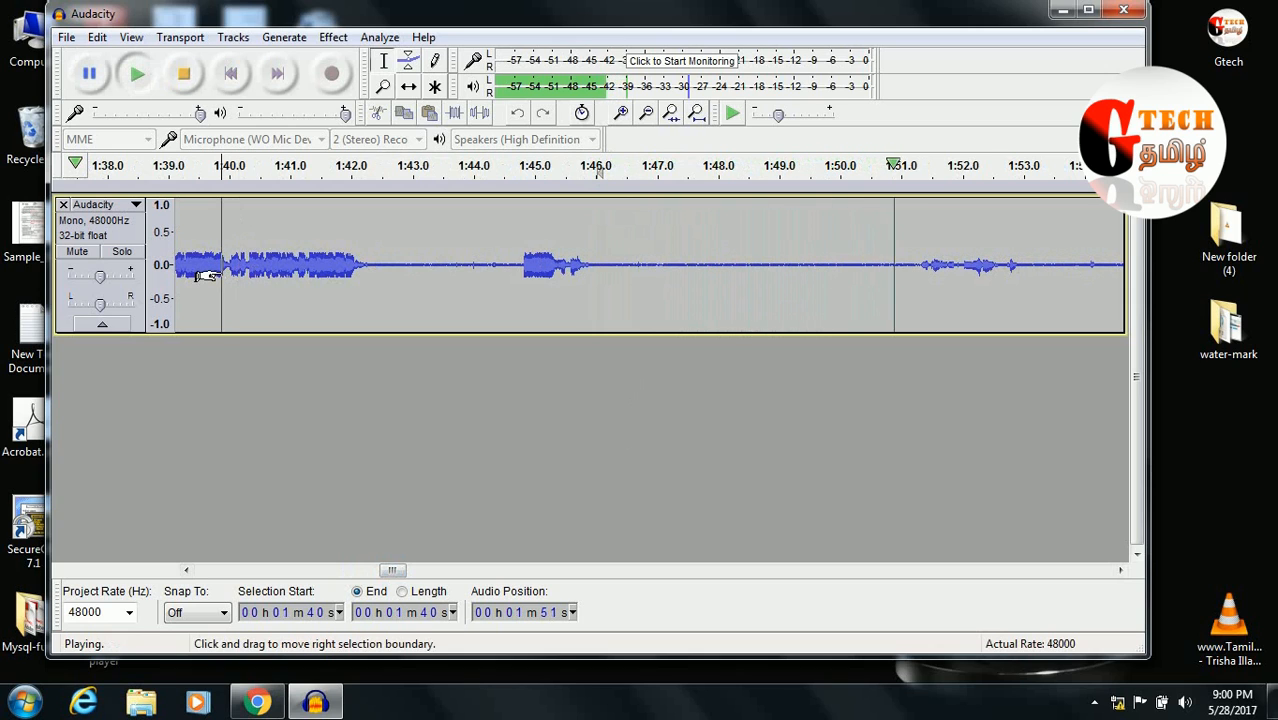
key(space)
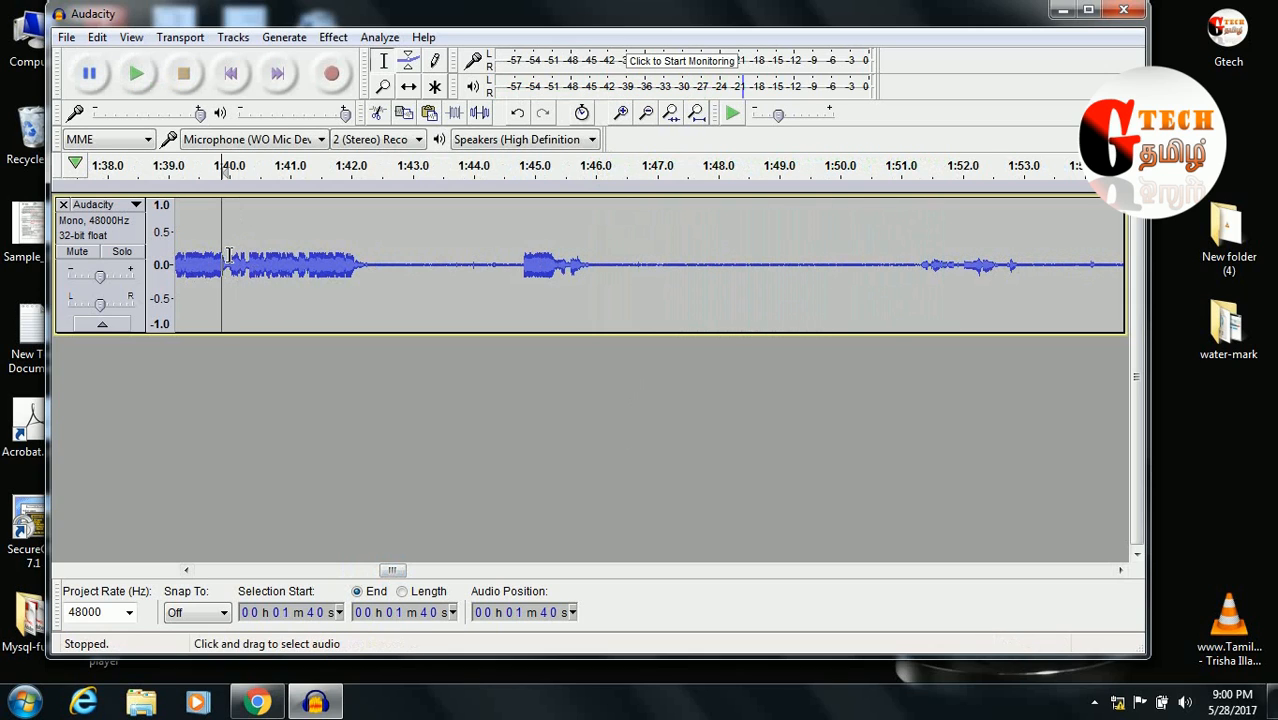
key(space)
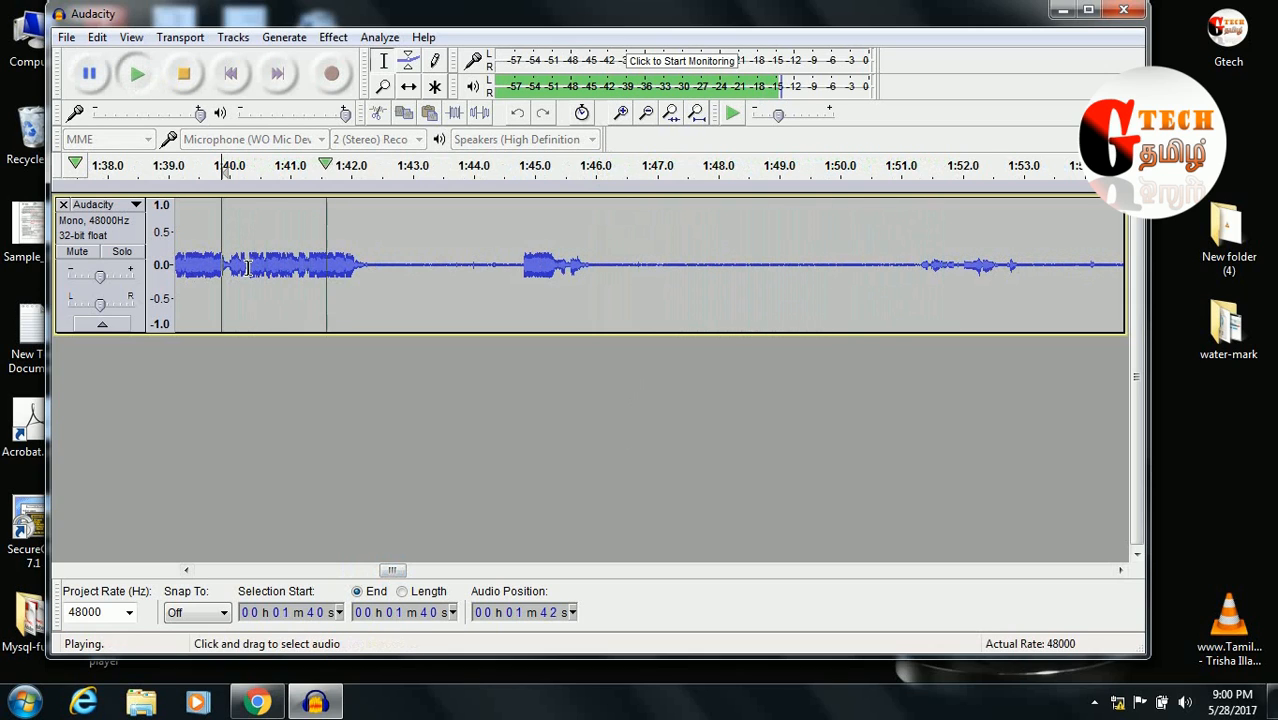
key(space)
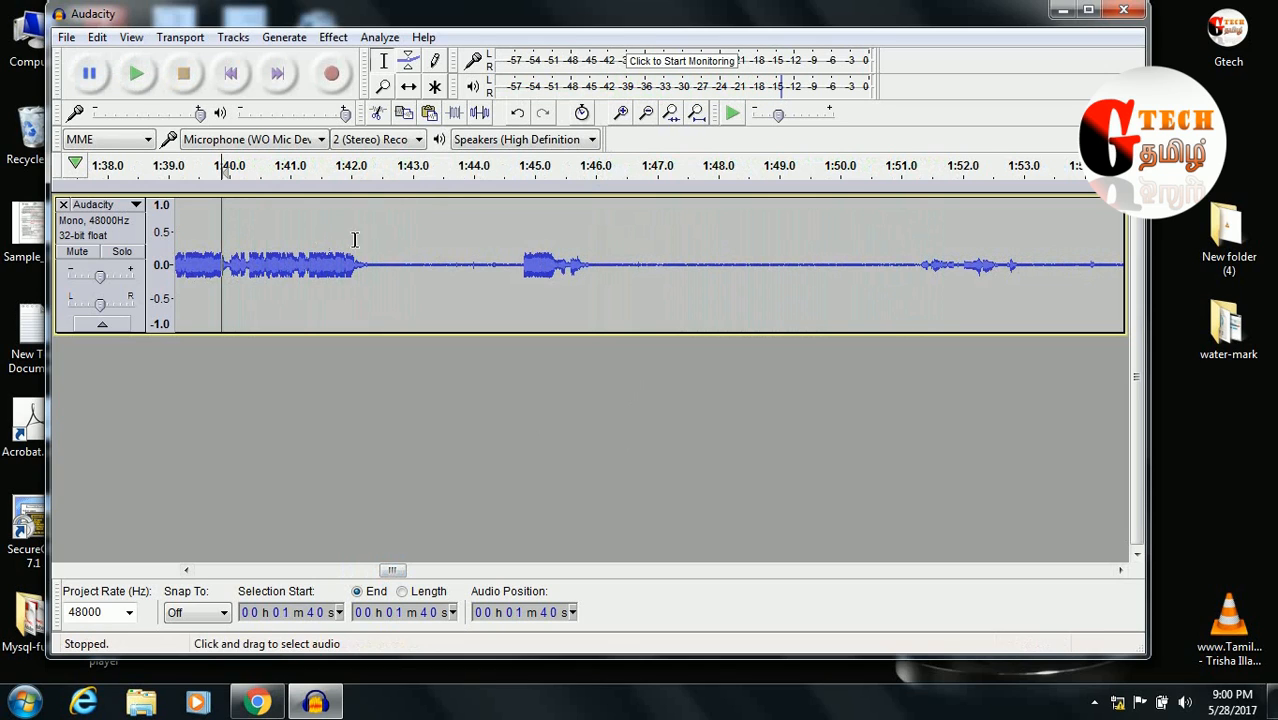
Capture a noise profile from the quiet passage between about 1:42 and 1:45 for Noise Reduction.
drag(362, 262, 525, 266)
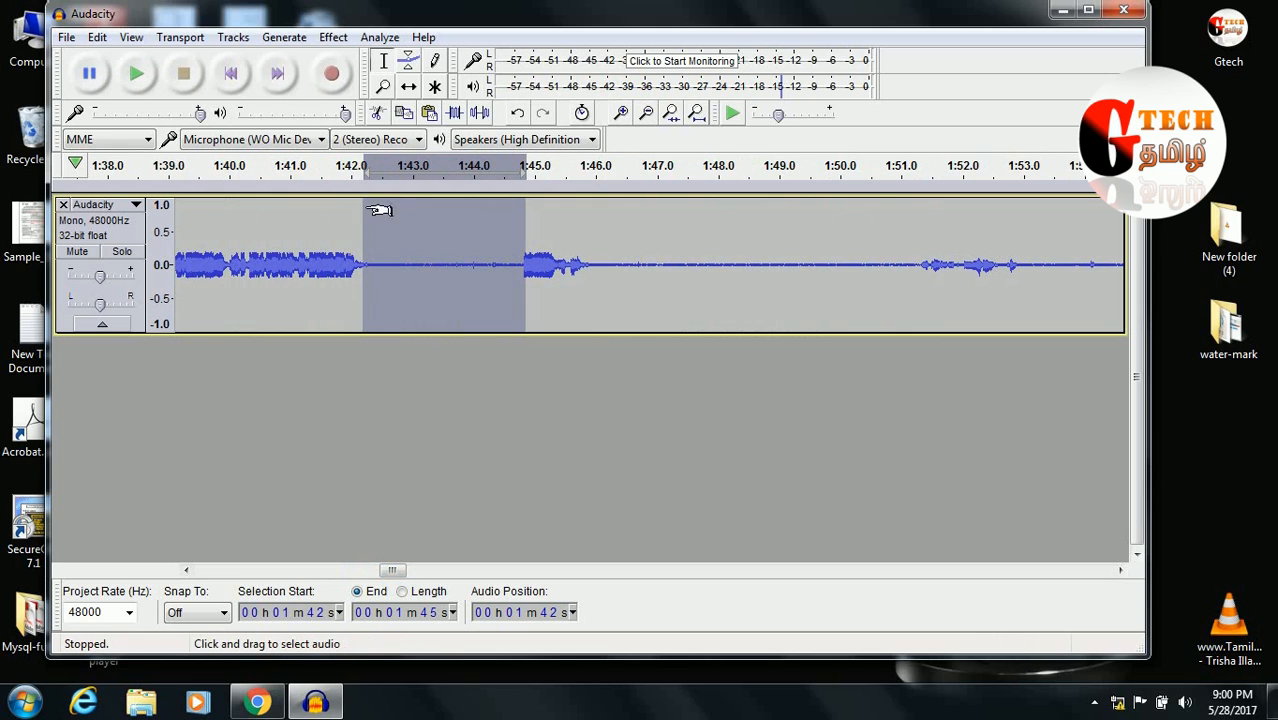
click(332, 37)
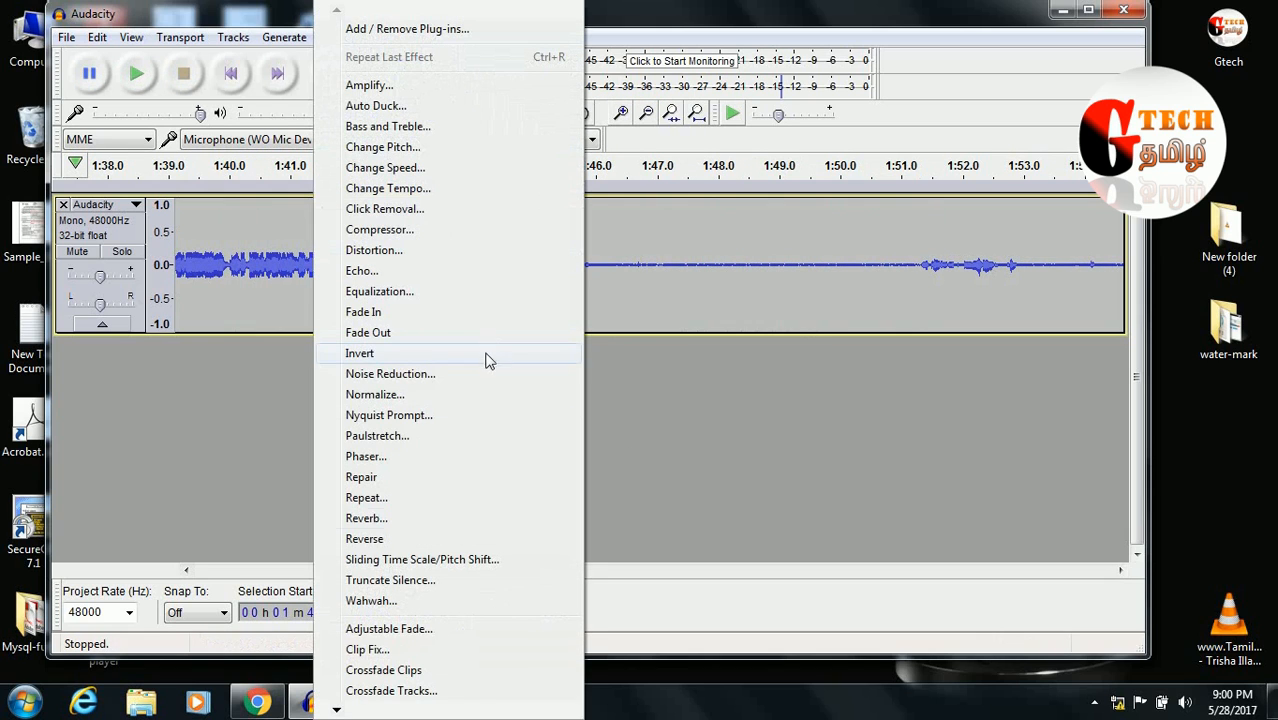
click(413, 375)
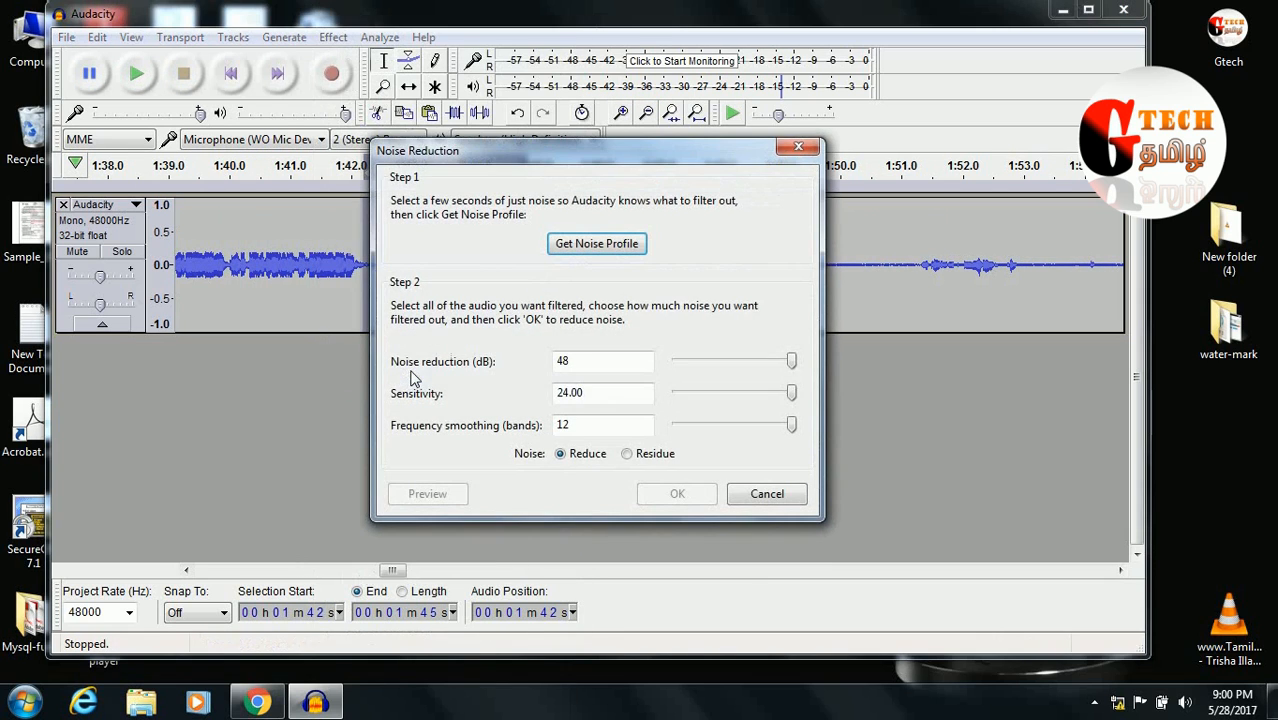
click(595, 247)
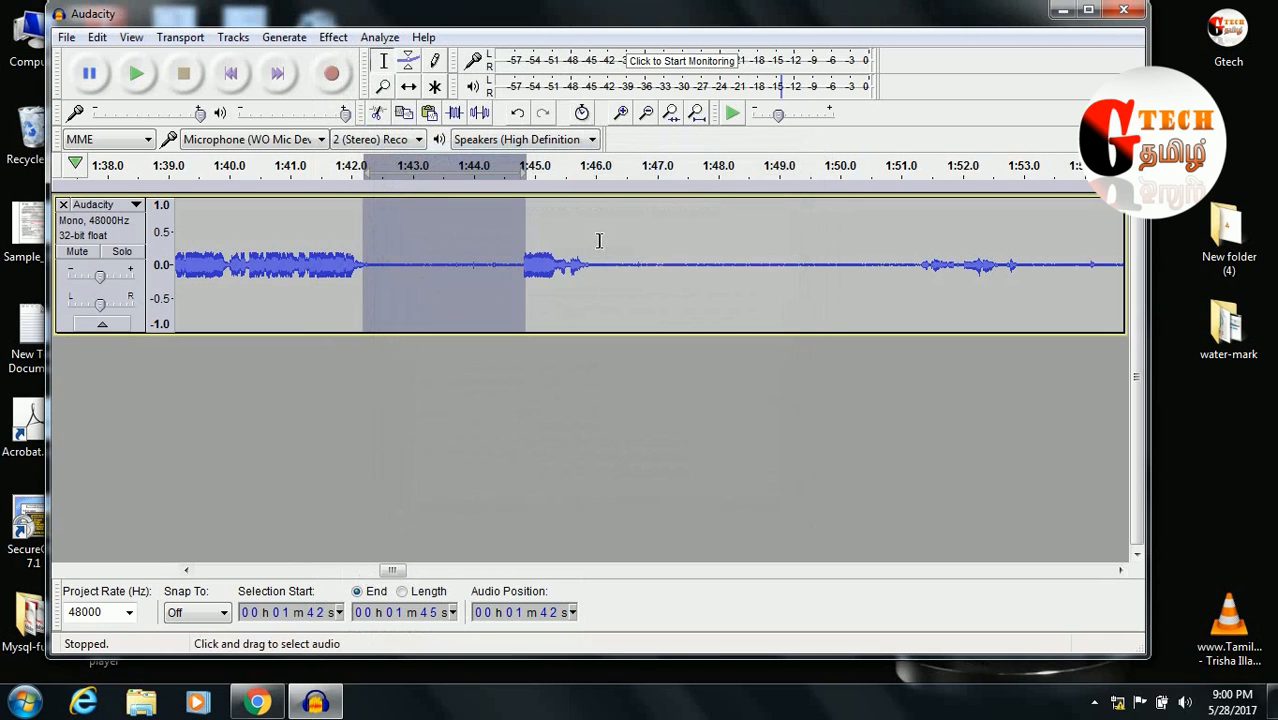
Apply Noise Reduction to the selected quiet passage with 48 dB reduction, sensitivity 24.00 and frequency smoothing 12.
click(333, 37)
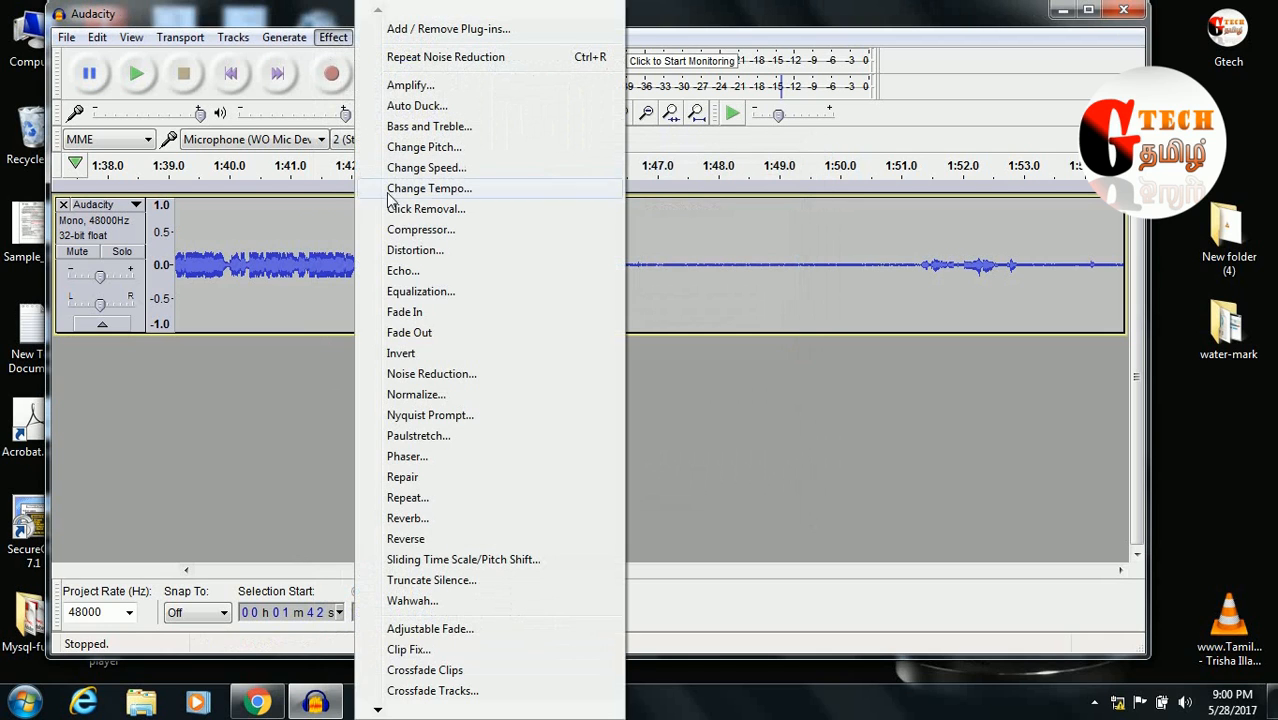
click(437, 376)
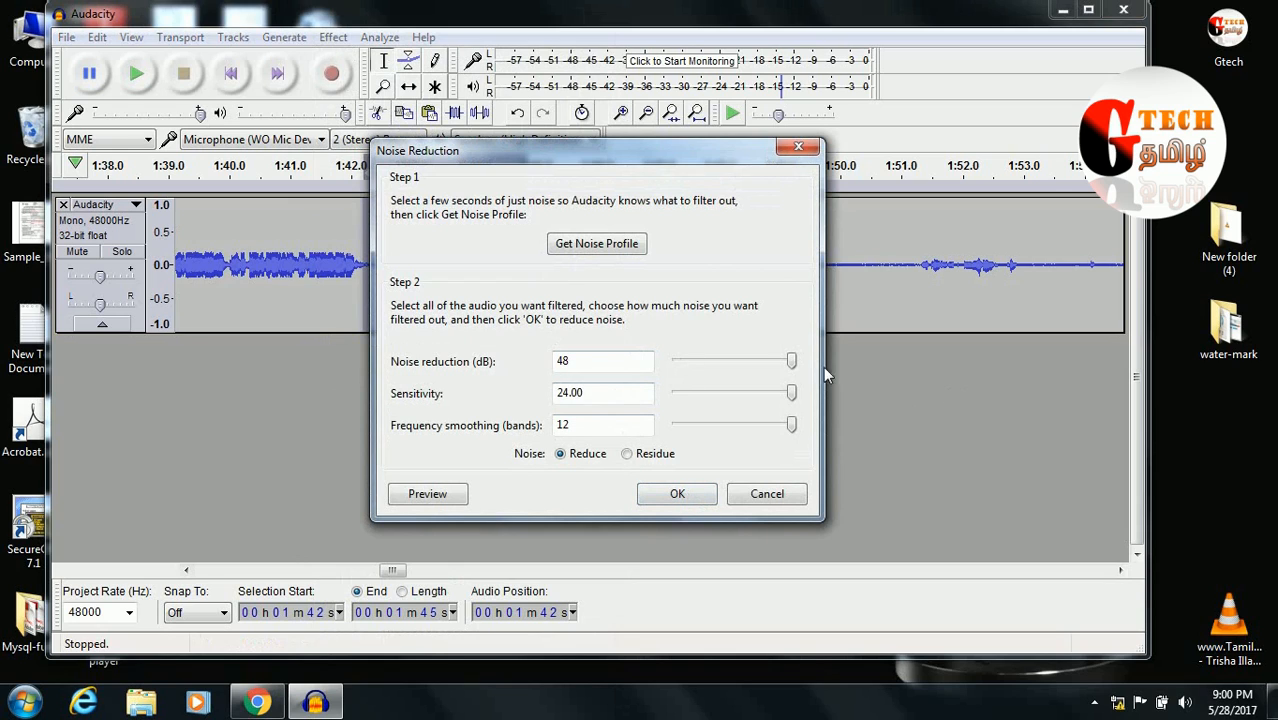
drag(792, 363, 817, 377)
click(680, 494)
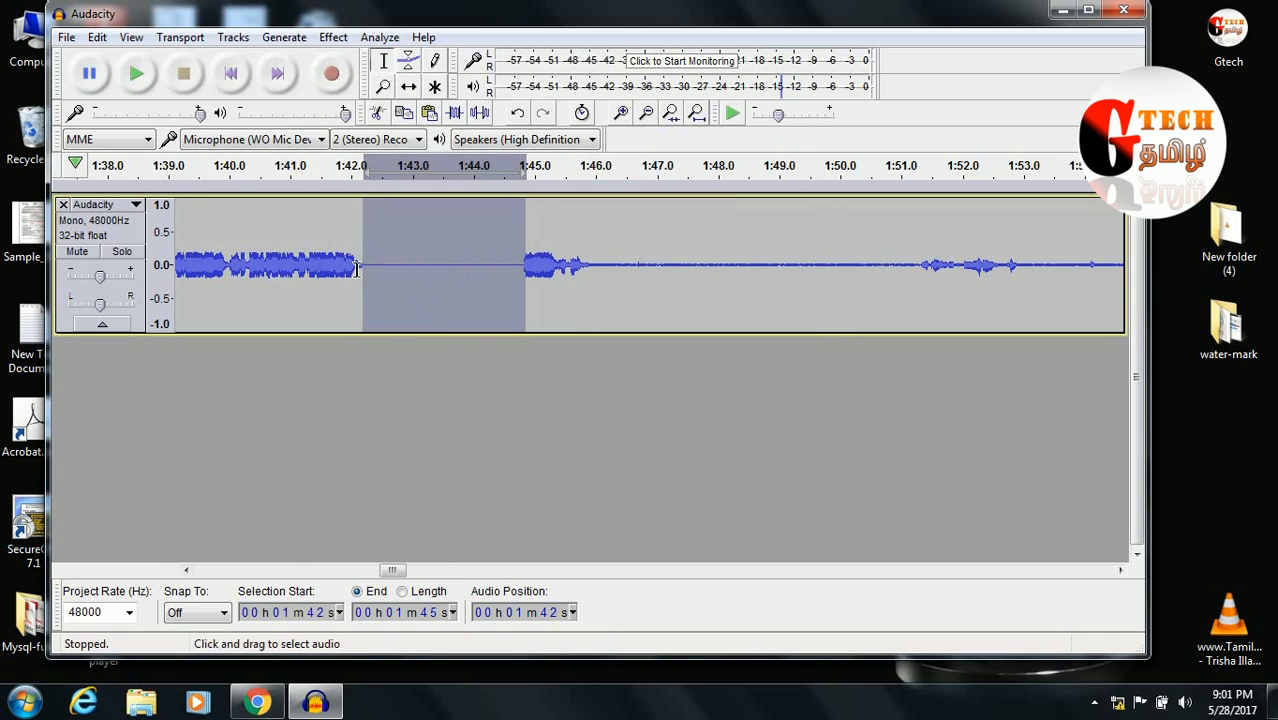
Play the audio from about 1:41 to check the noise-reduced passage.
click(290, 264)
key(space)
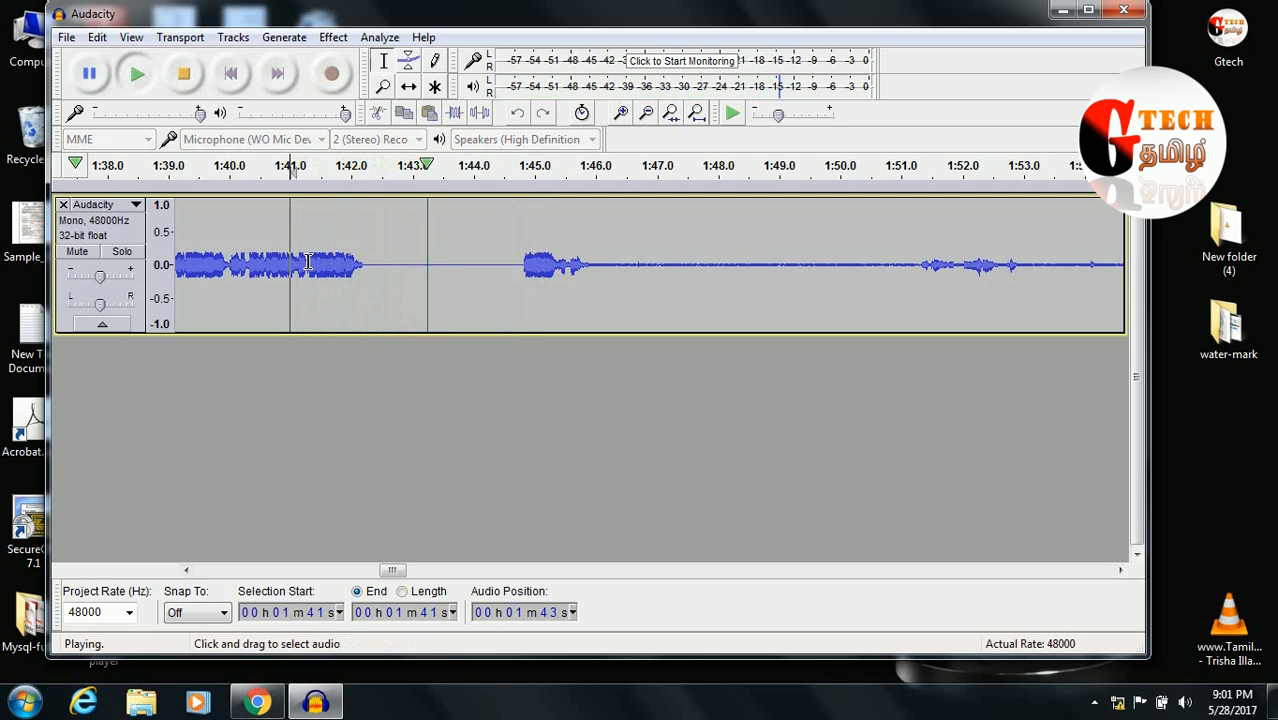
key(space)
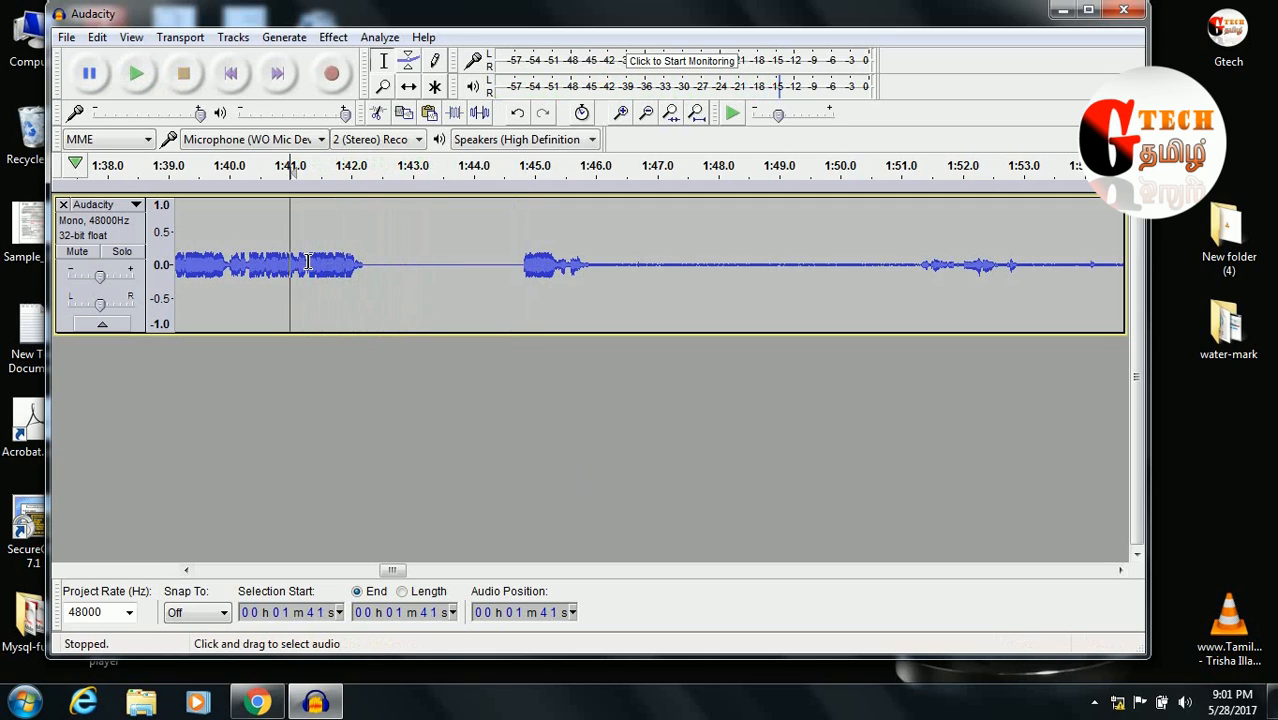
Apply Fade In to the speech passage between about 1:40 and 1:42 in the voice track.
click(520, 265)
click(232, 268)
drag(245, 271, 337, 272)
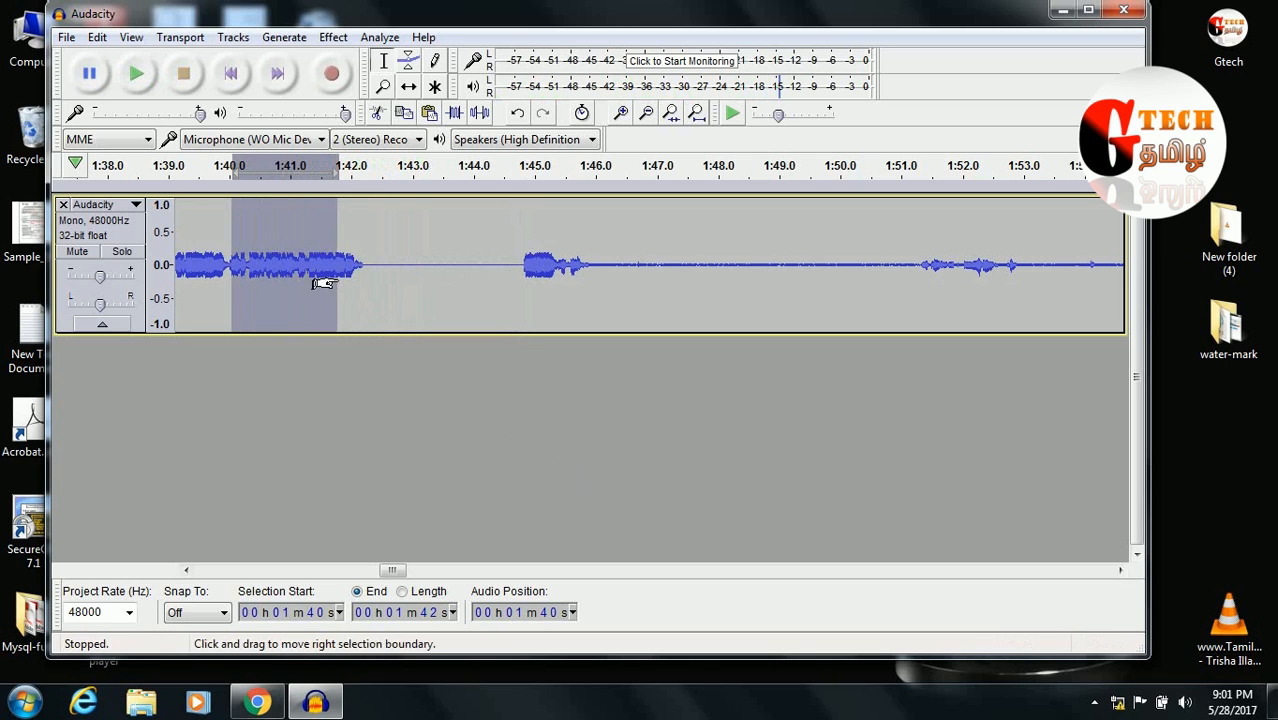
click(333, 37)
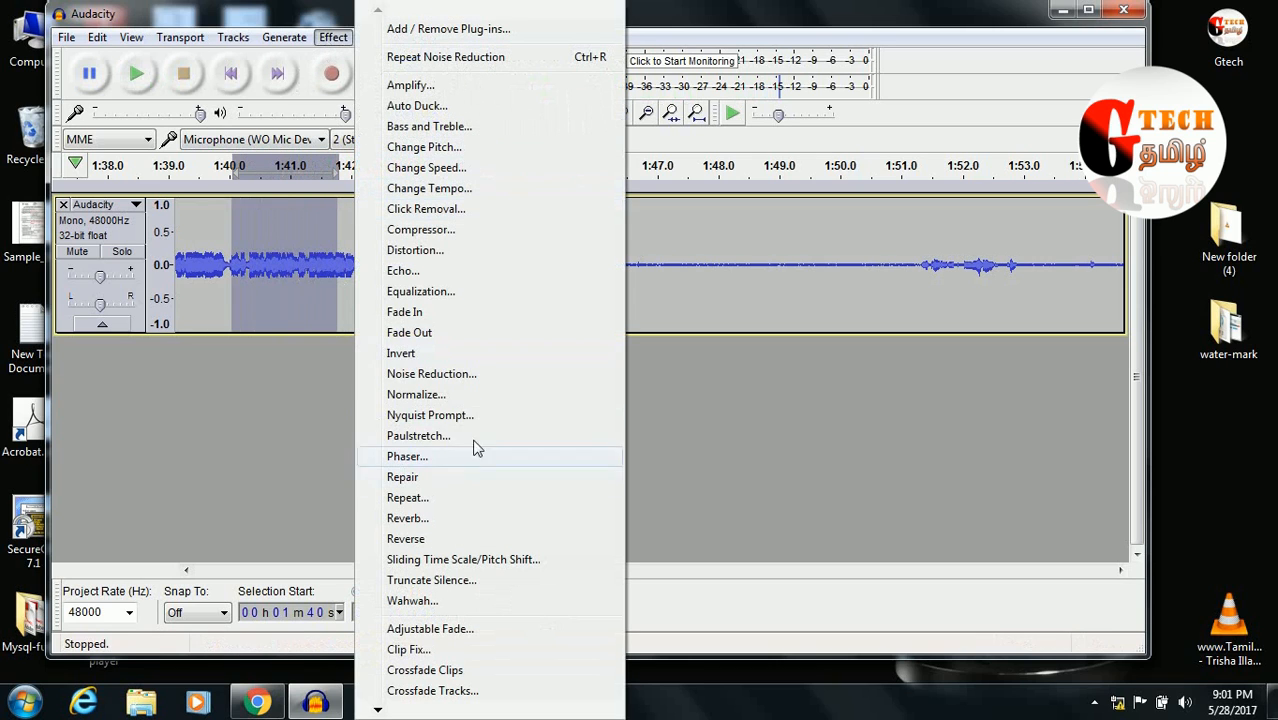
click(428, 316)
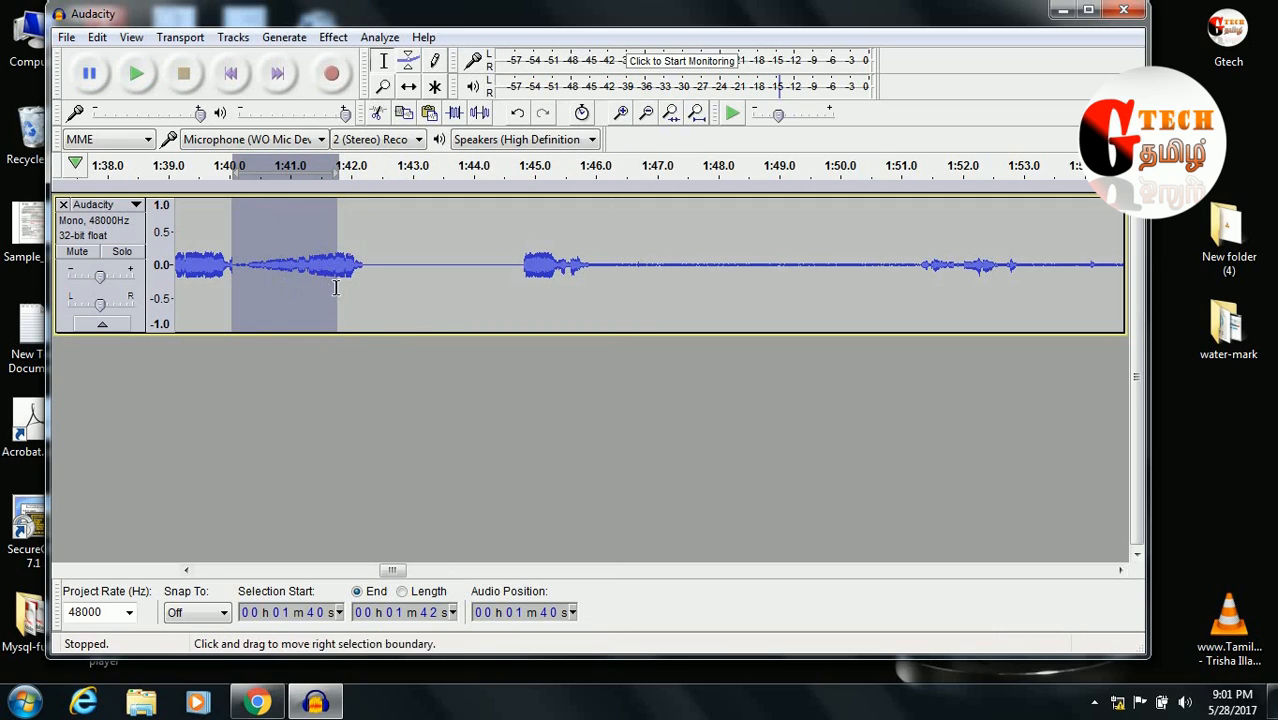
Play the voice track from about 1:40 to check the fade-in.
click(227, 265)
key(space)
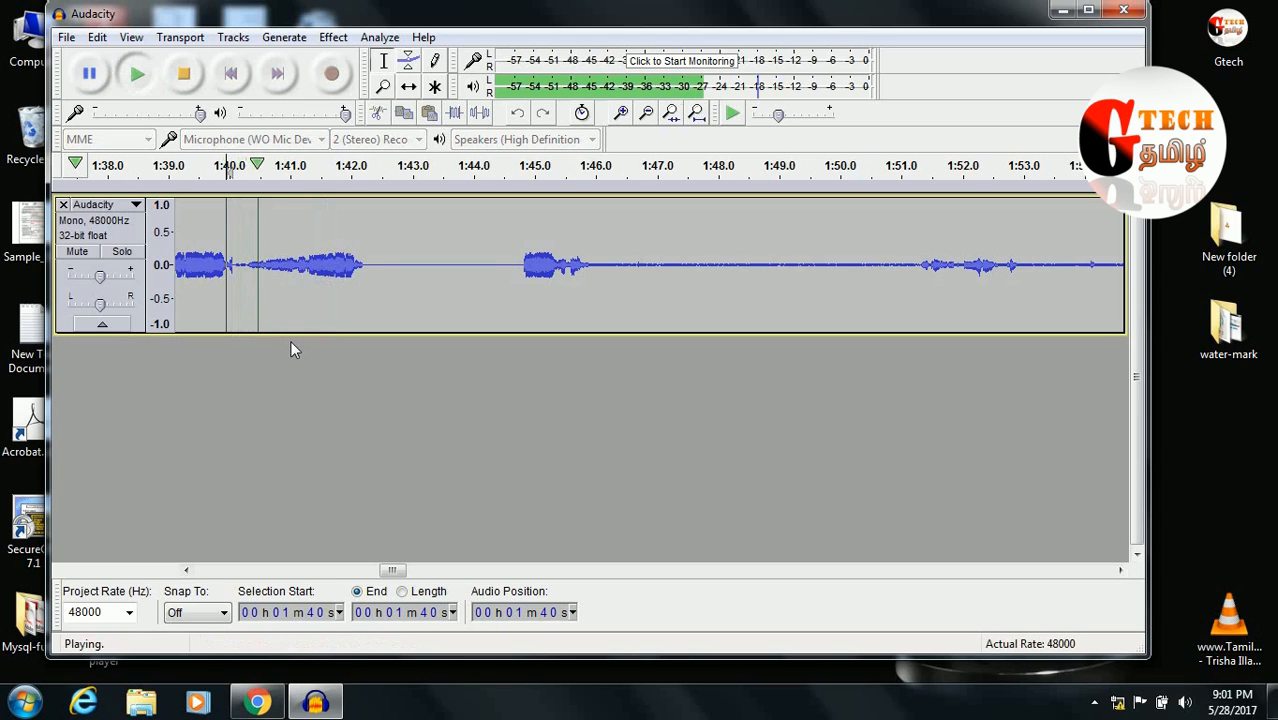
key(space)
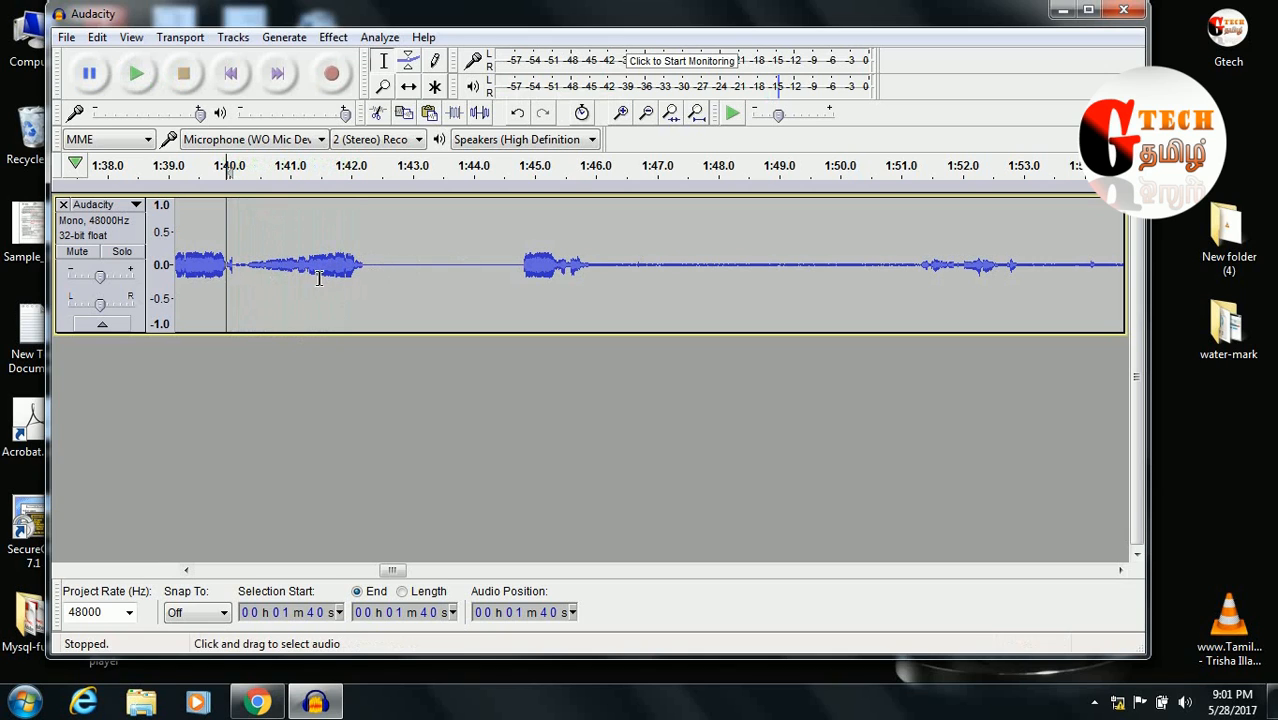
Apply Fade Out to the end of the speech passage, from about 1:41.5 to 1:42.
drag(321, 268, 358, 268)
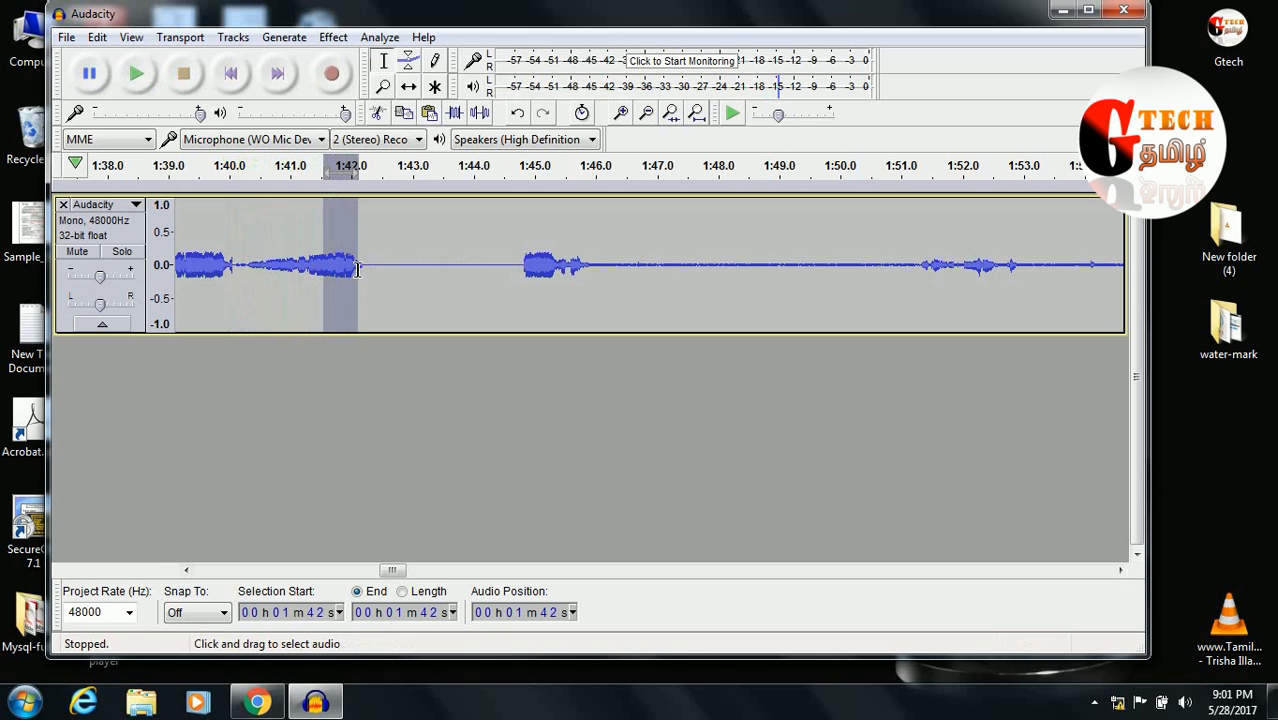
click(350, 37)
click(422, 332)
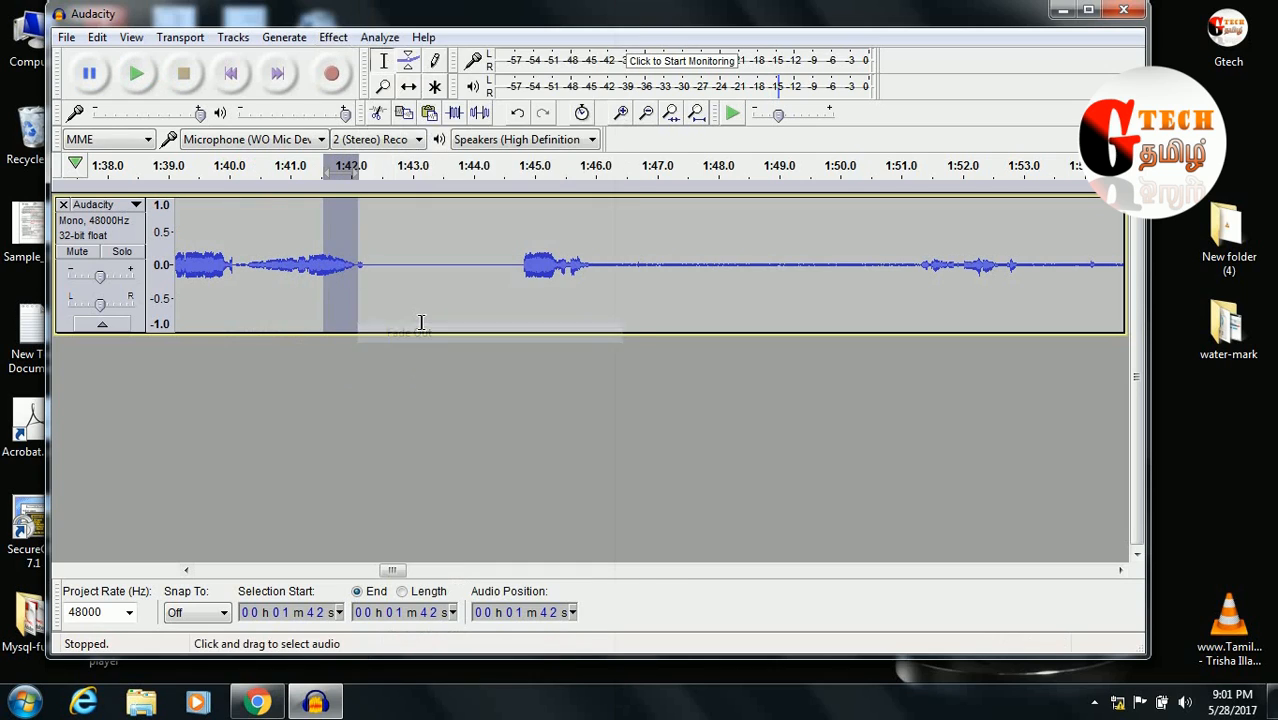
Play the voice track from about 1:41 to check the fade-out.
click(310, 278)
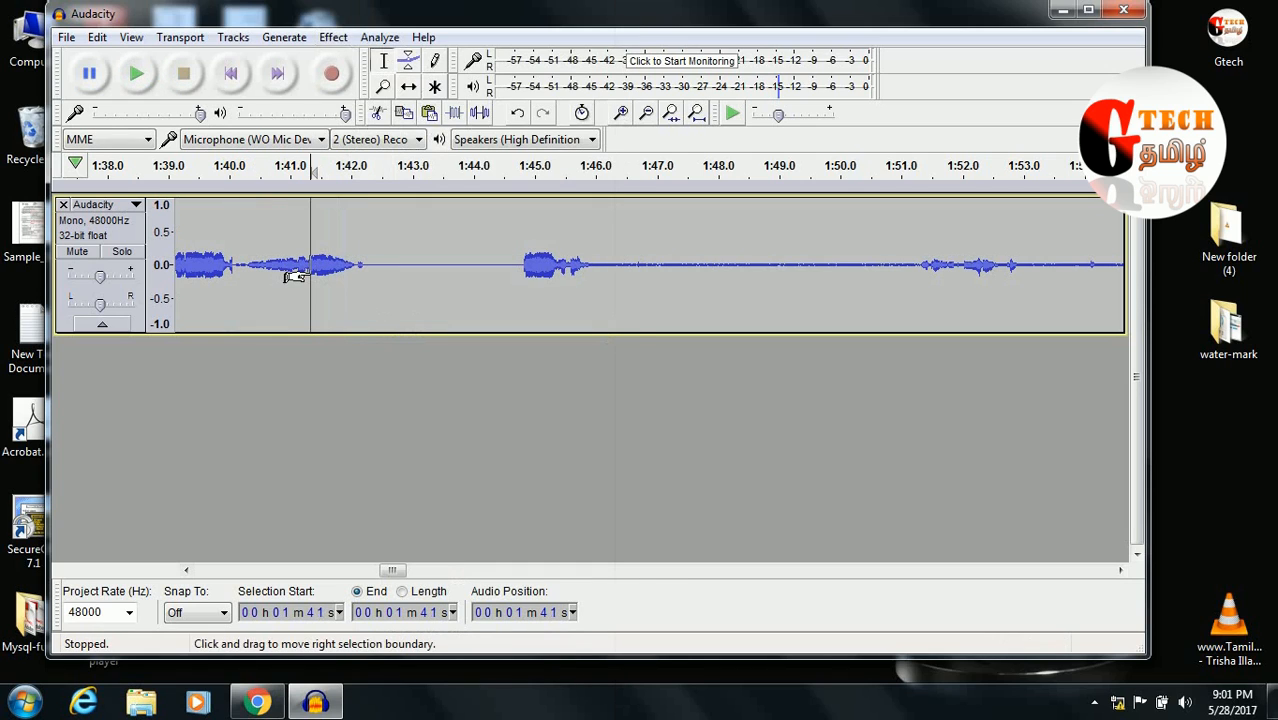
key(space)
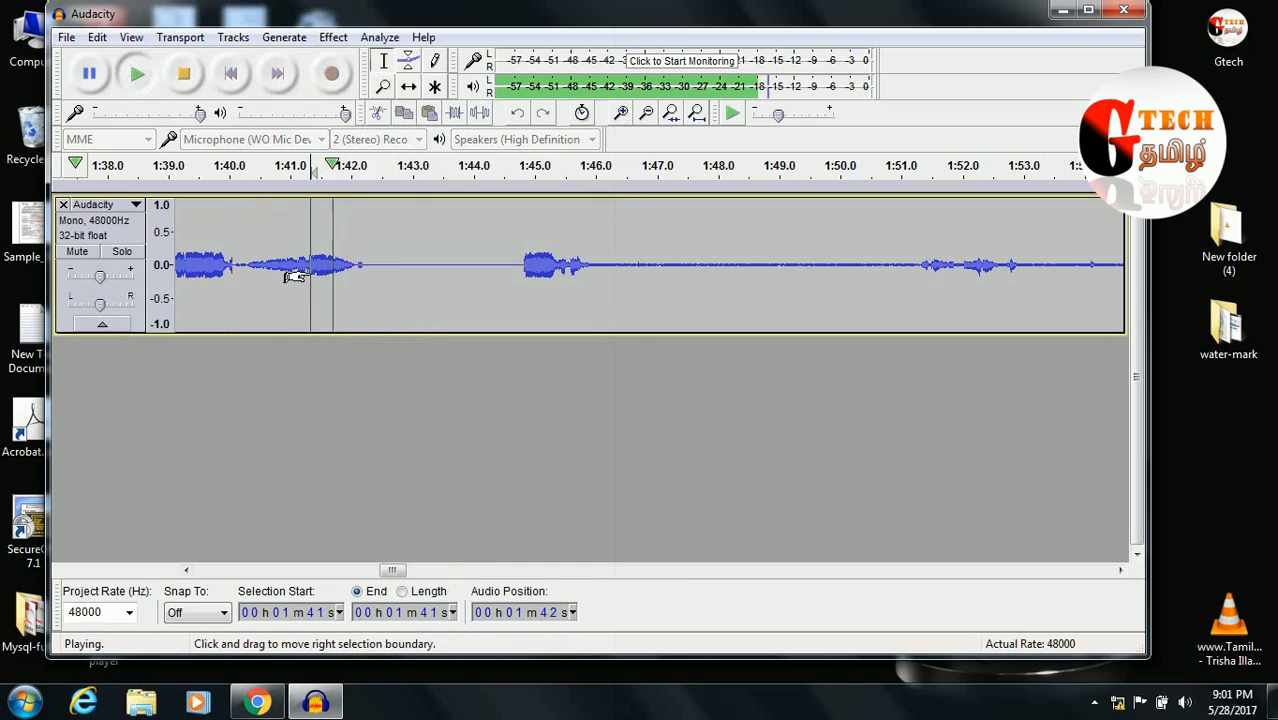
key(space)
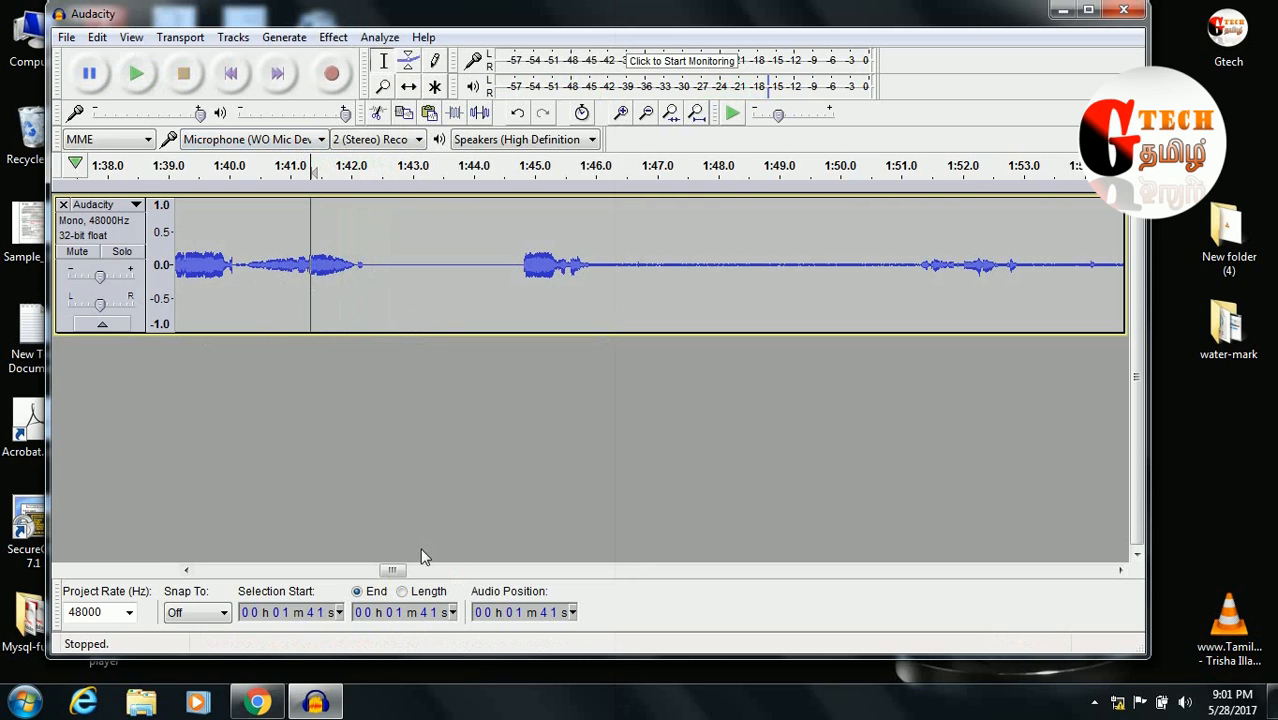
Play the opening of the voice track from its beginning.
drag(395, 569, 190, 570)
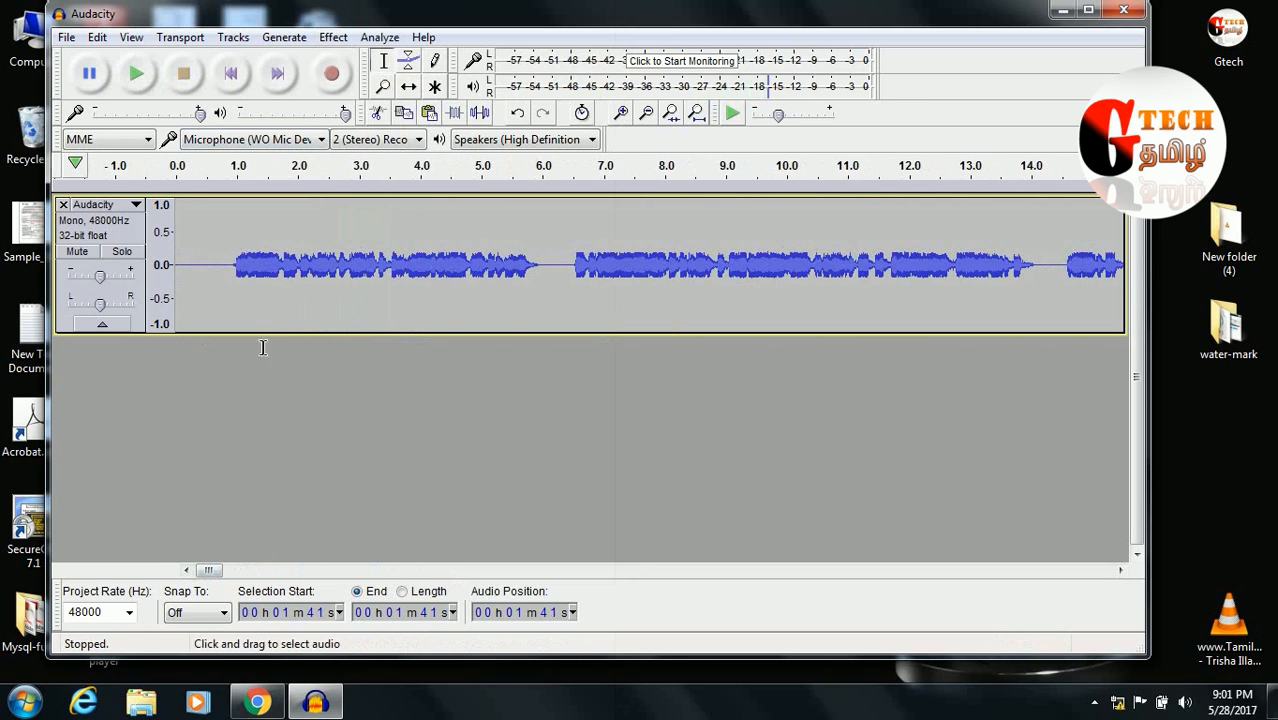
click(188, 266)
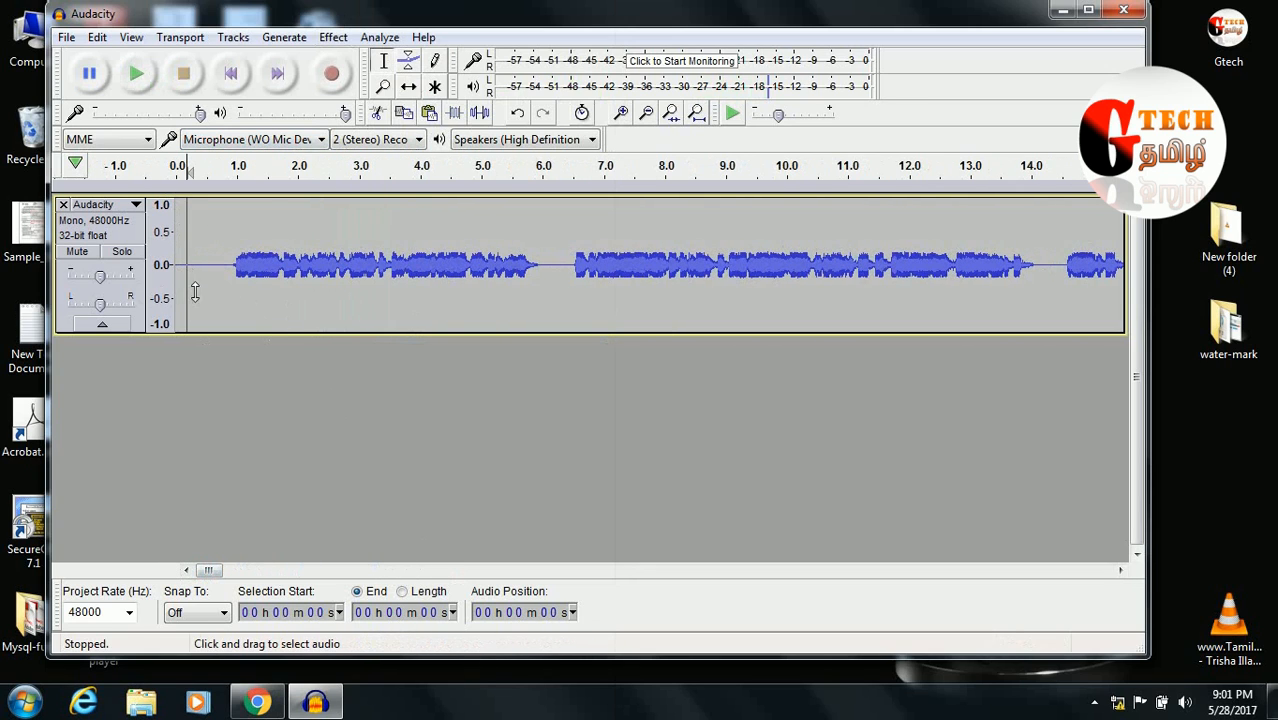
key(space)
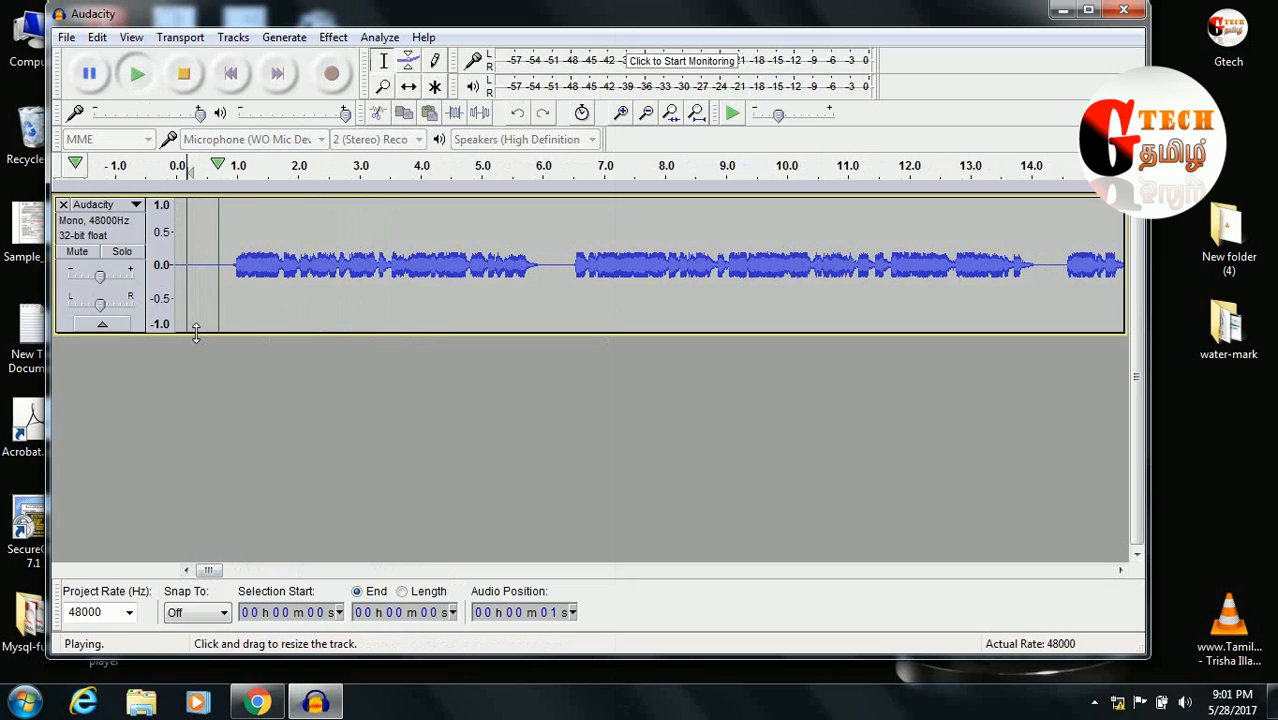
key(space)
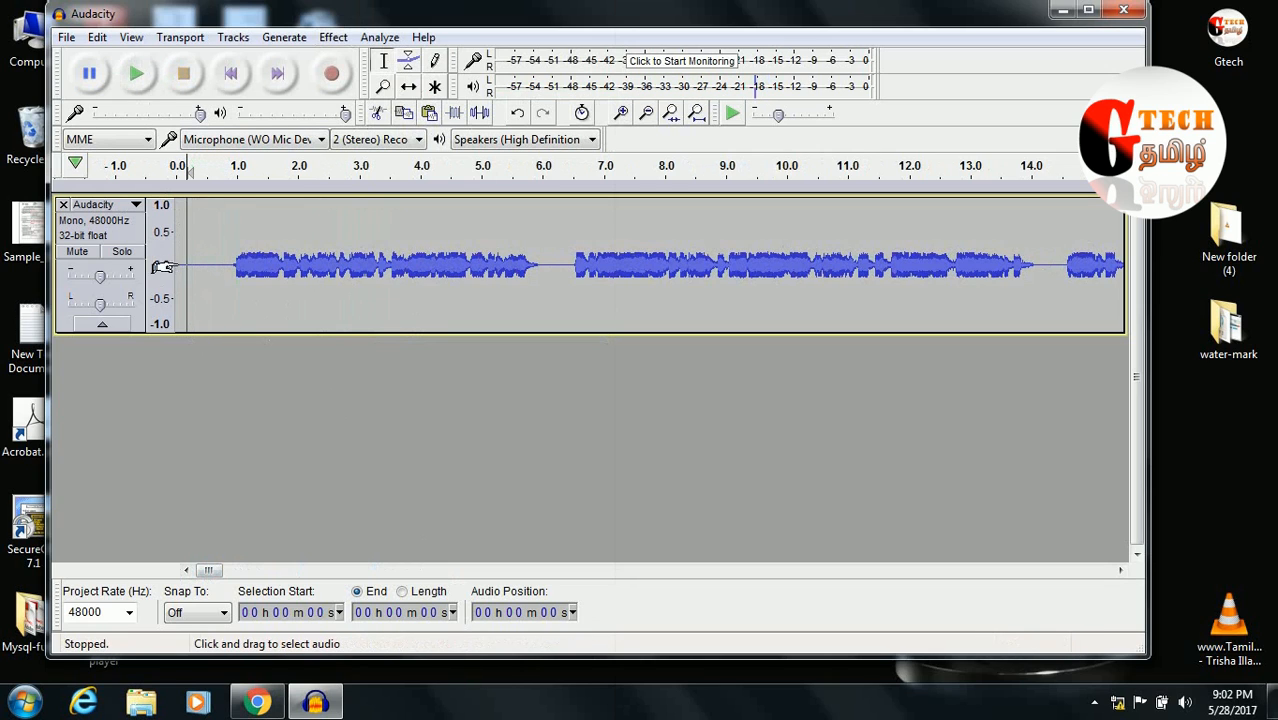
Open the Kalimba audio file from the Sample Music folder of the Music library as a separate project.
click(70, 37)
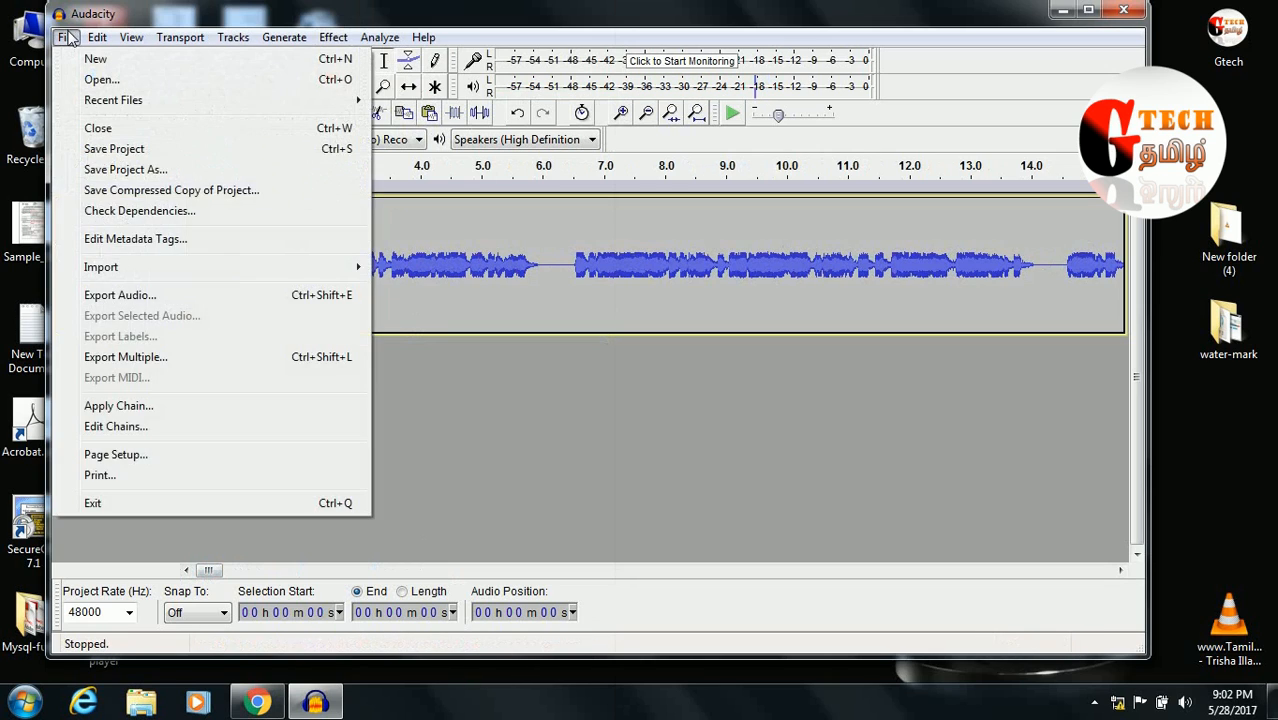
click(128, 80)
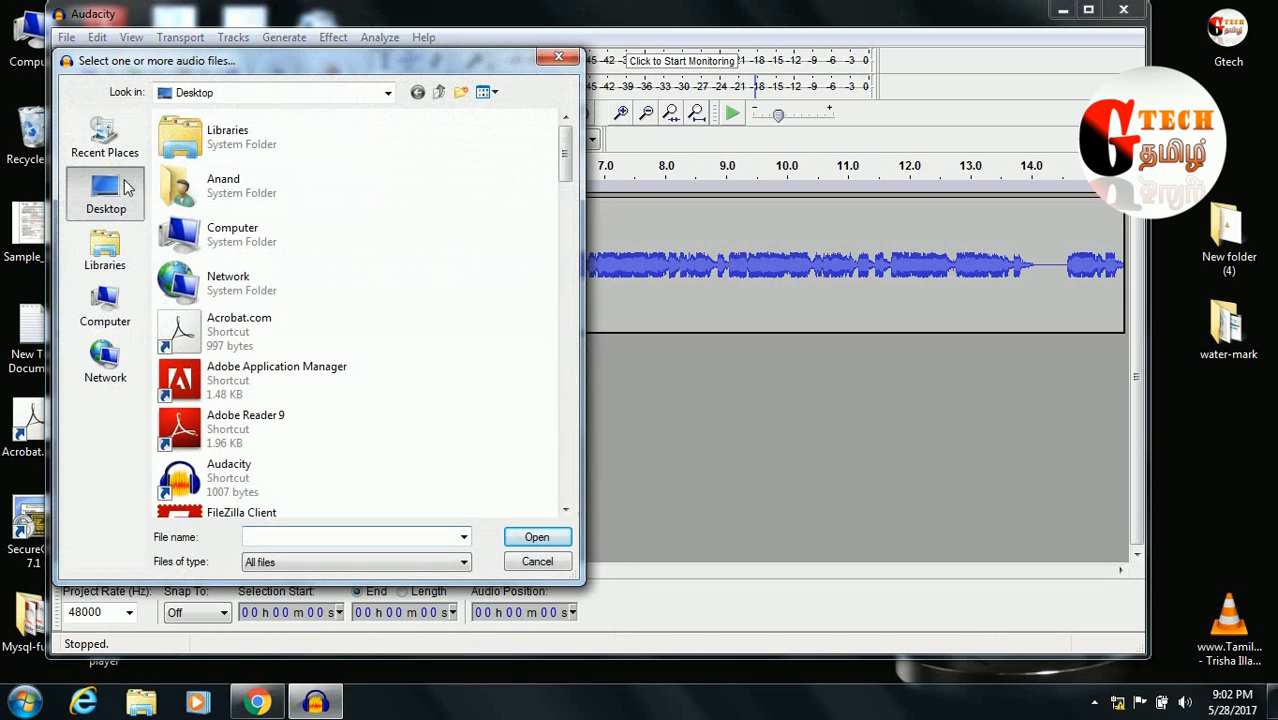
click(108, 262)
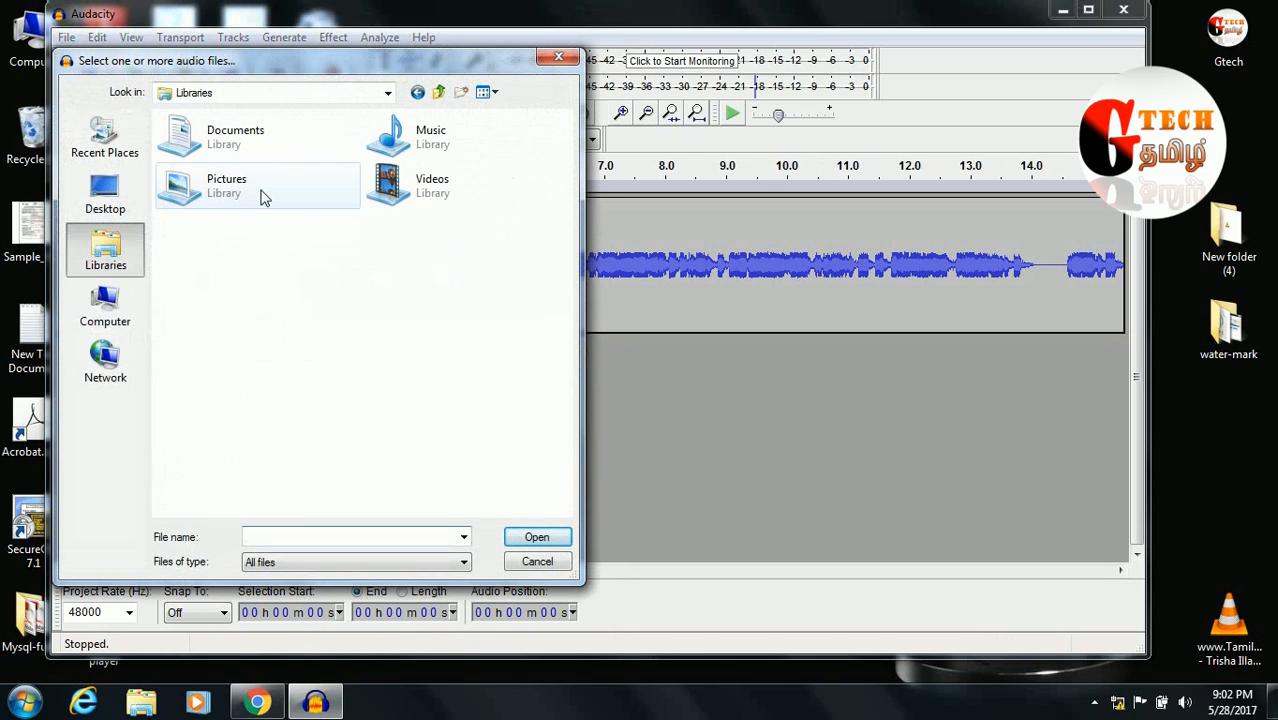
double_click(414, 149)
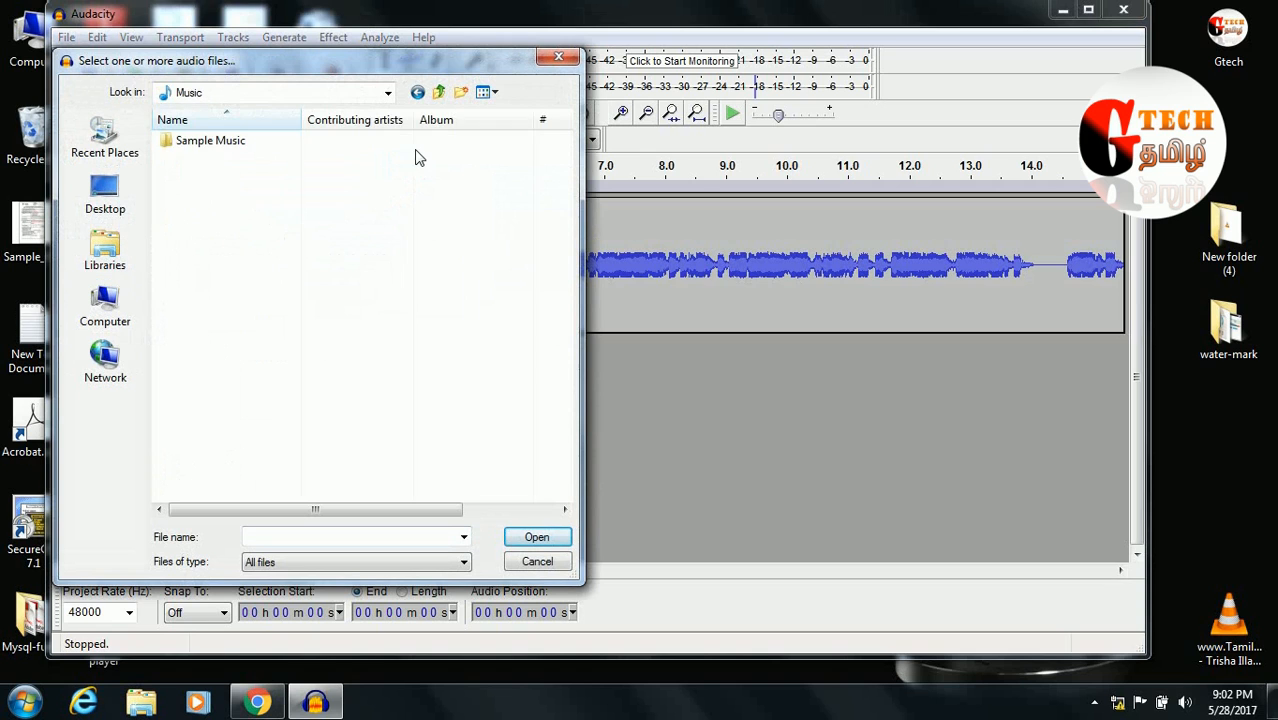
double_click(212, 140)
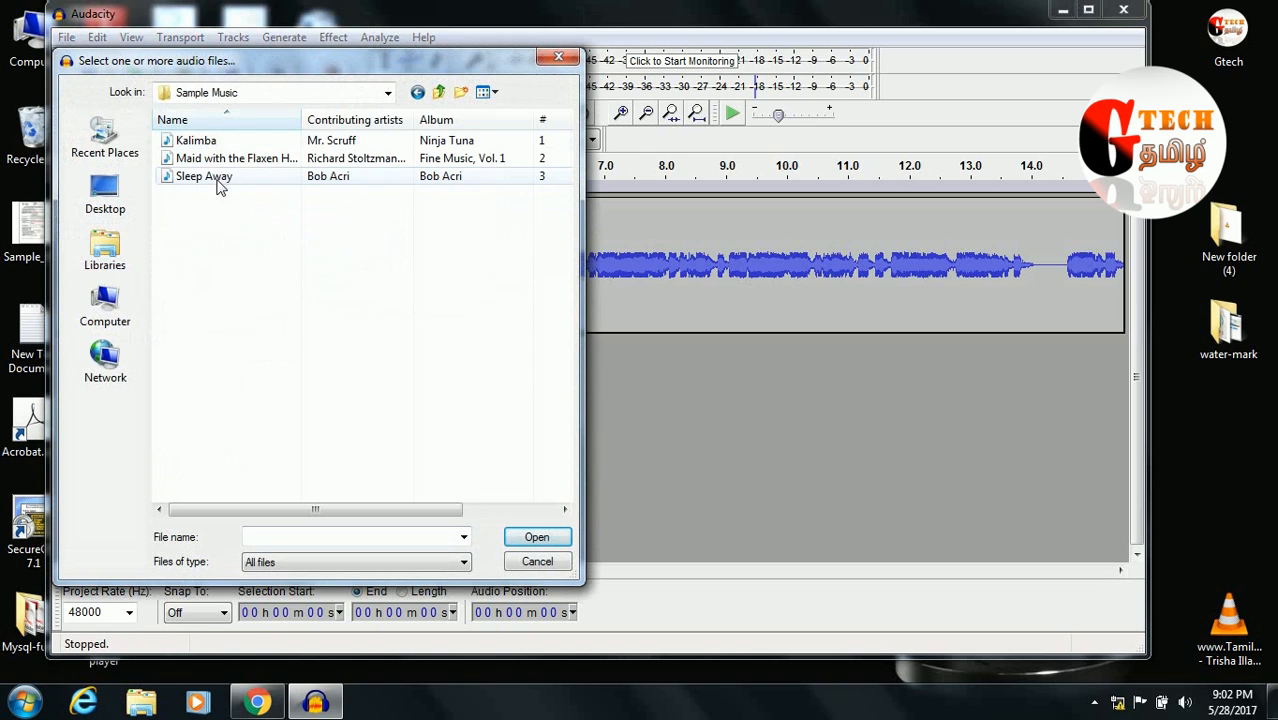
click(210, 143)
click(537, 538)
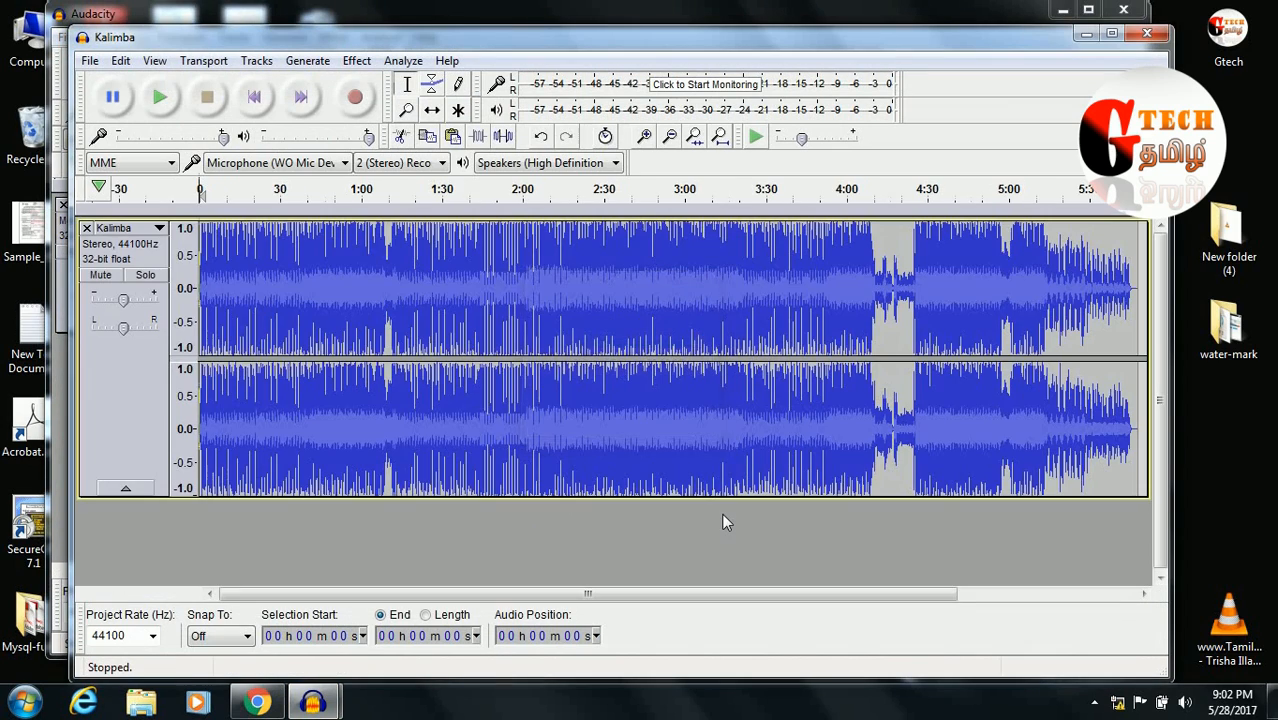
Move the separate Kalimba project window aside and close it without saving.
drag(1025, 40, 1232, 153)
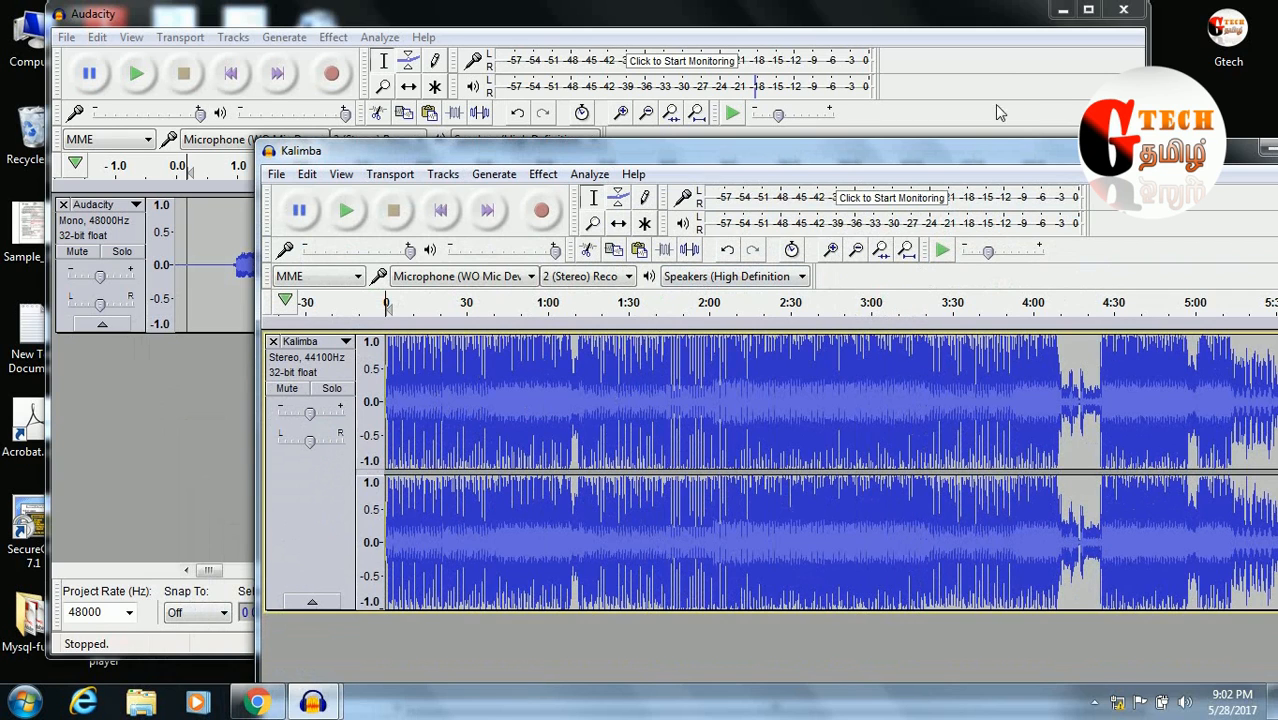
drag(1027, 167, 600, 118)
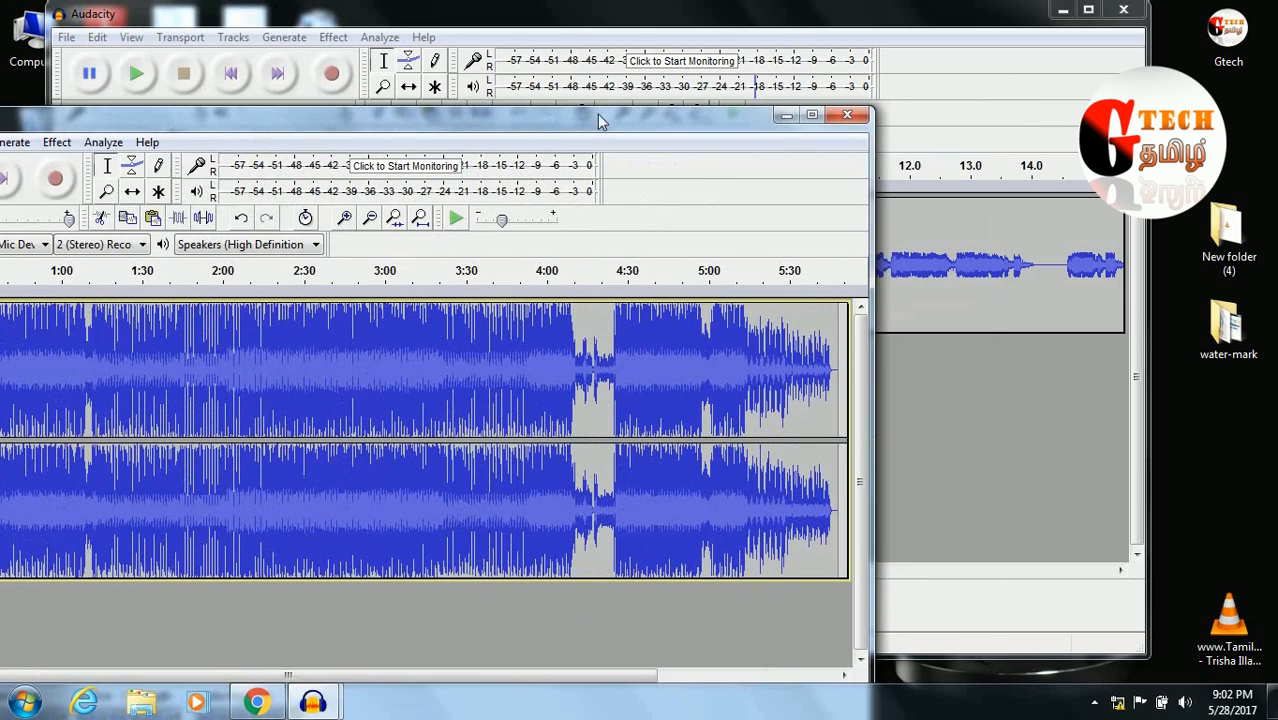
click(843, 115)
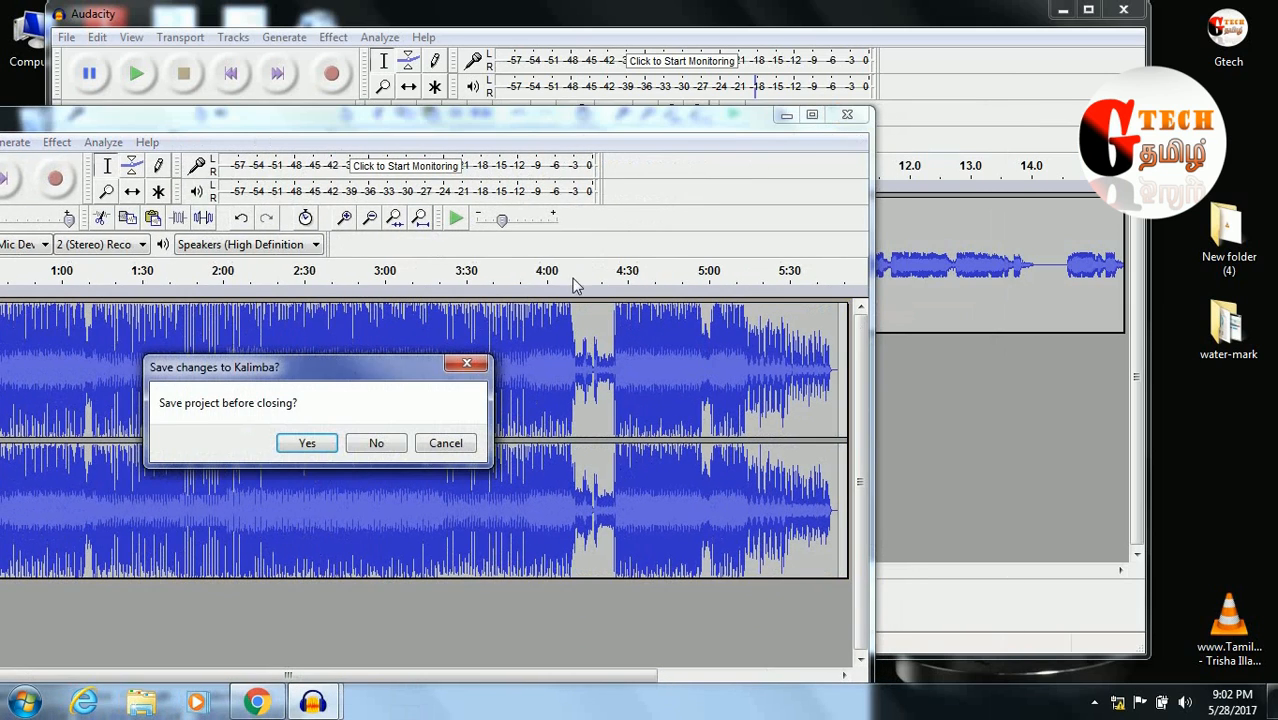
click(376, 443)
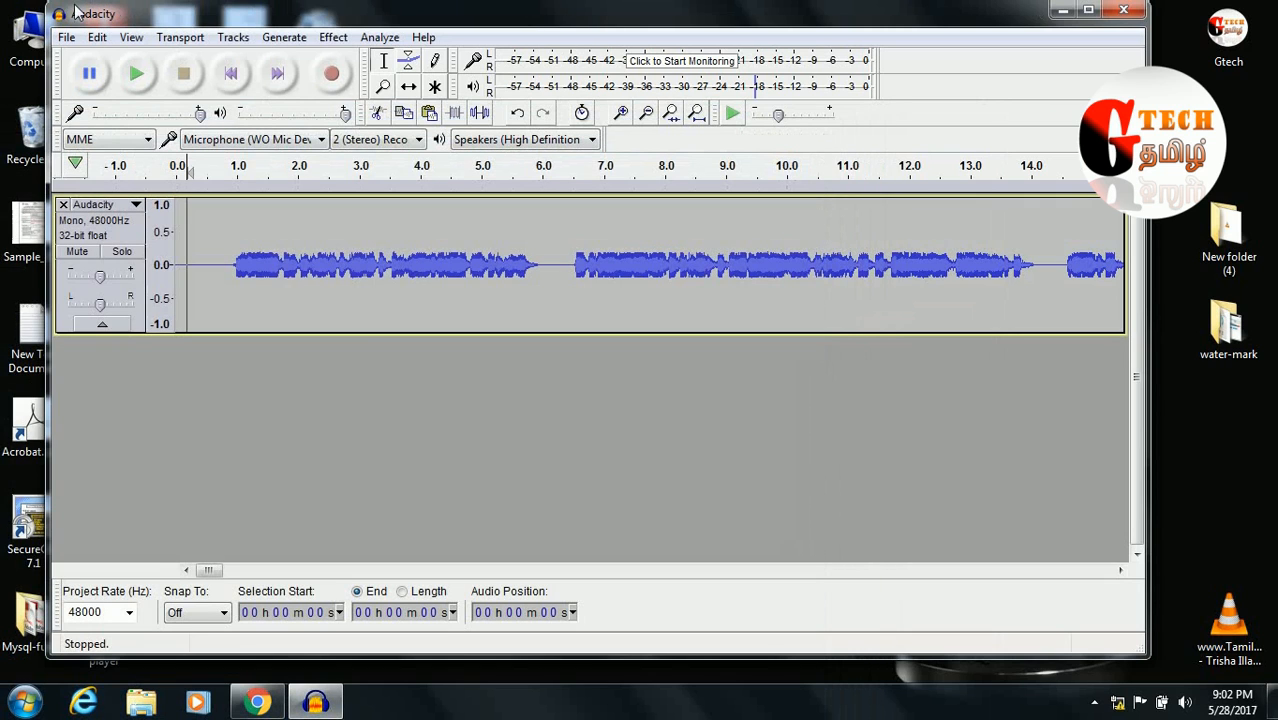
Import Kalimba from the Sample Music folder as a second track in the voice project.
click(66, 37)
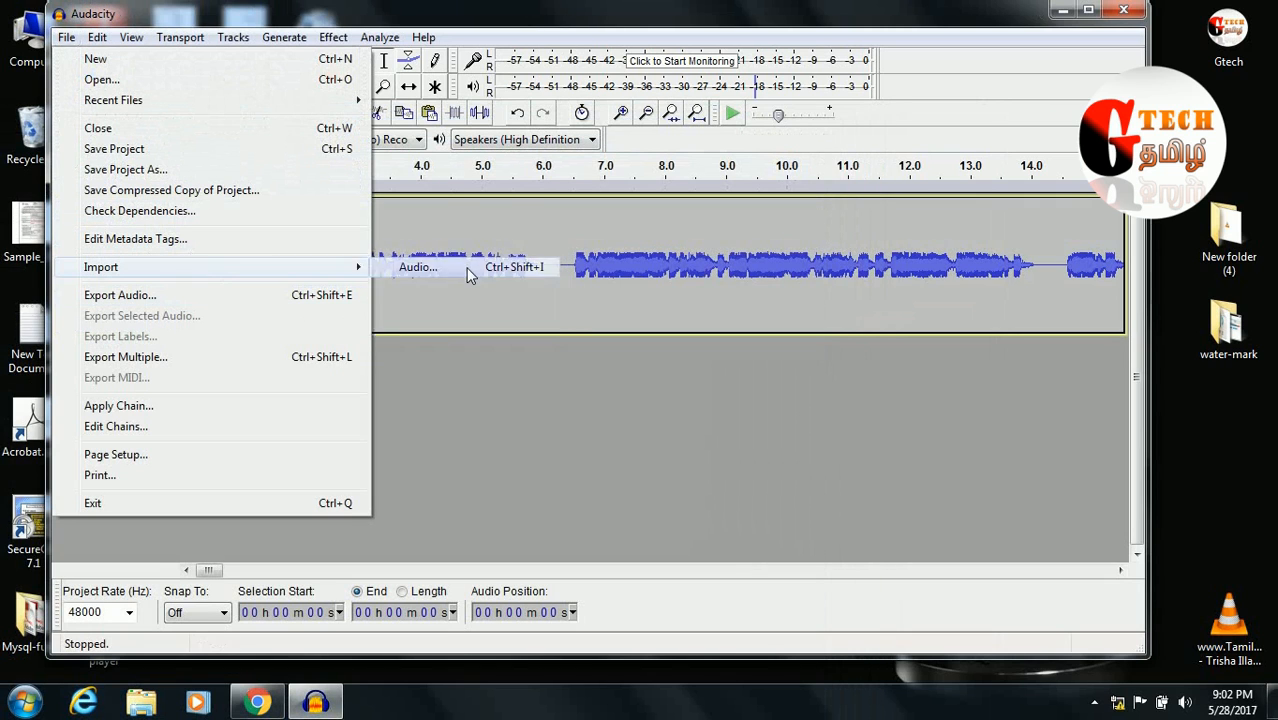
click(466, 267)
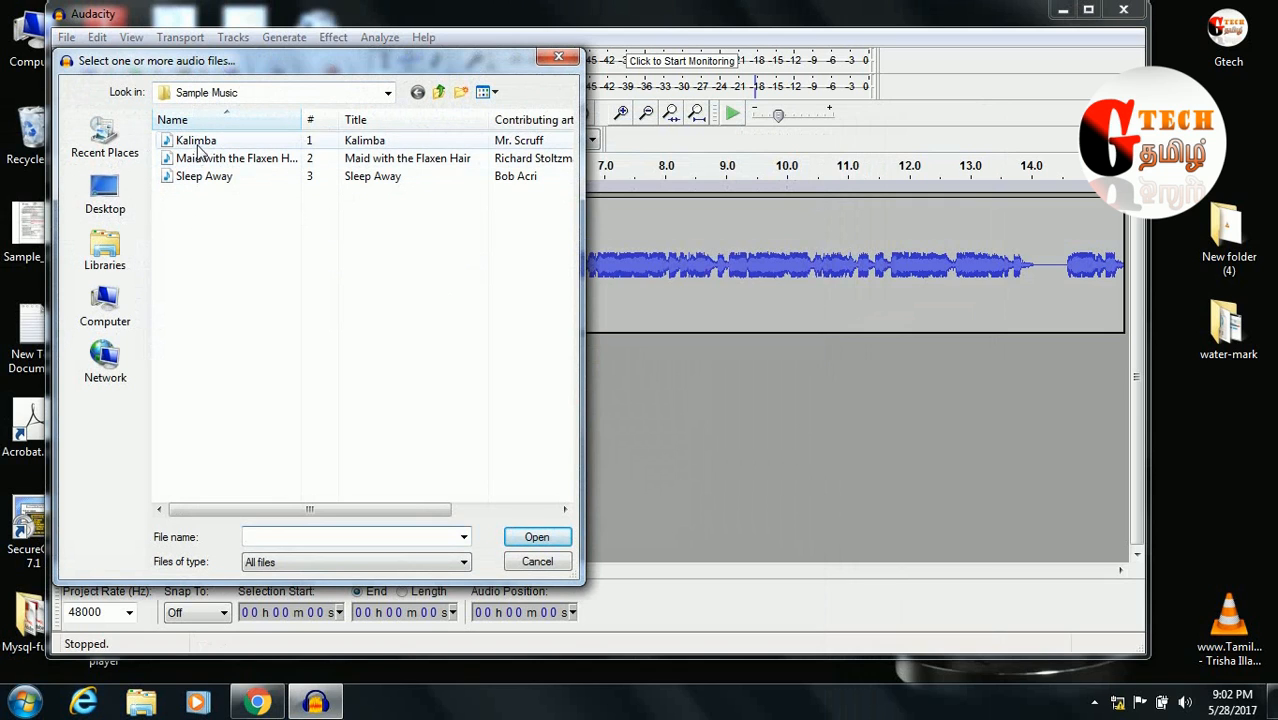
click(194, 140)
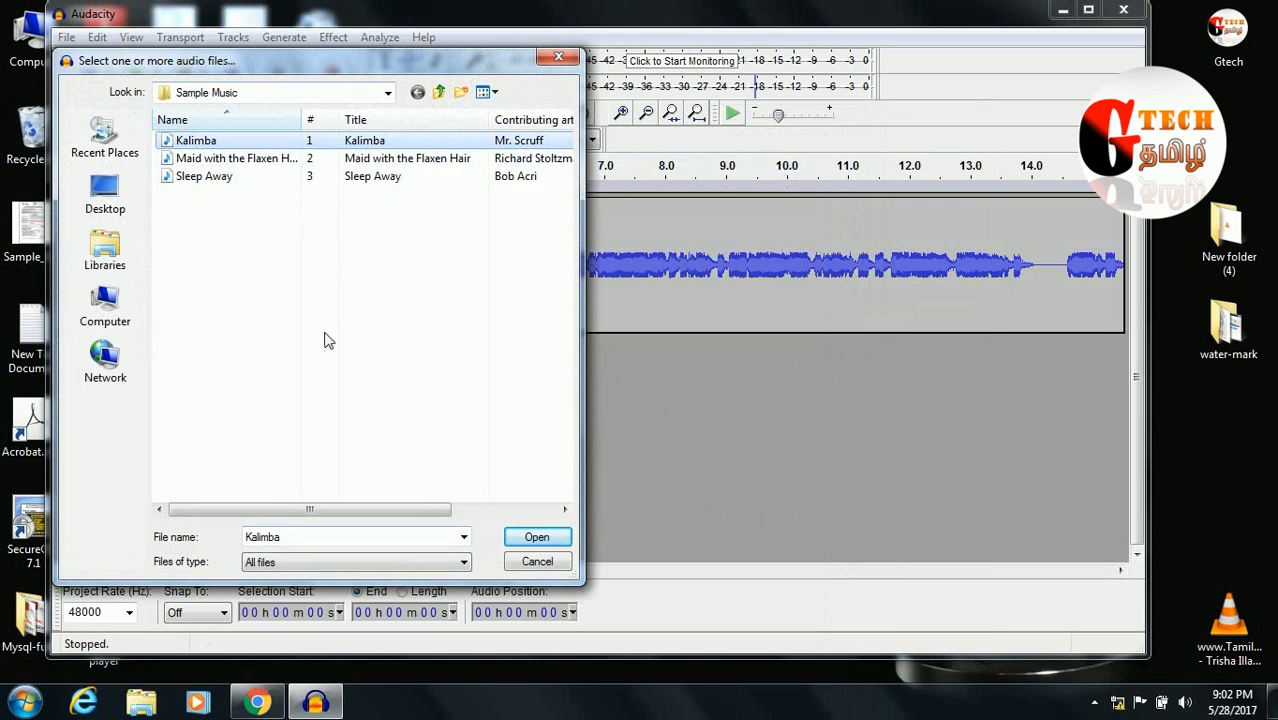
click(537, 537)
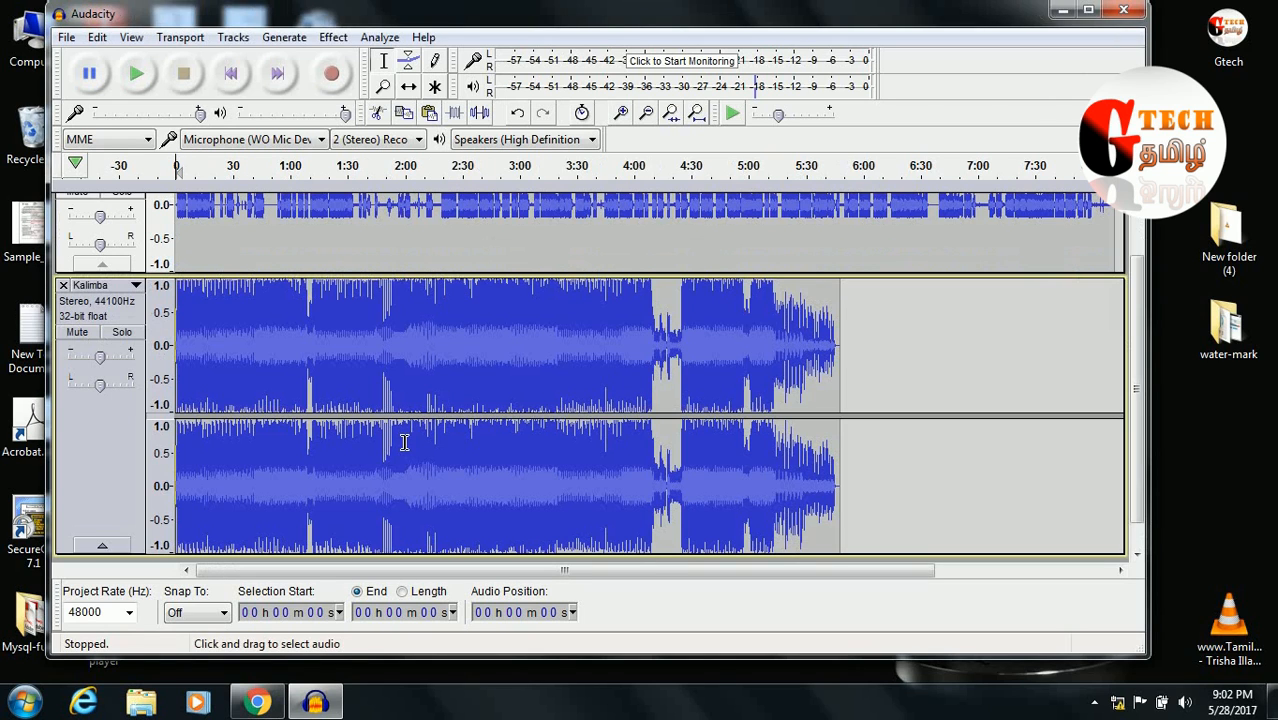
Play the voice and Kalimba tracks together from the start to judge the music's loudness.
scroll(400, 382, up, 2)
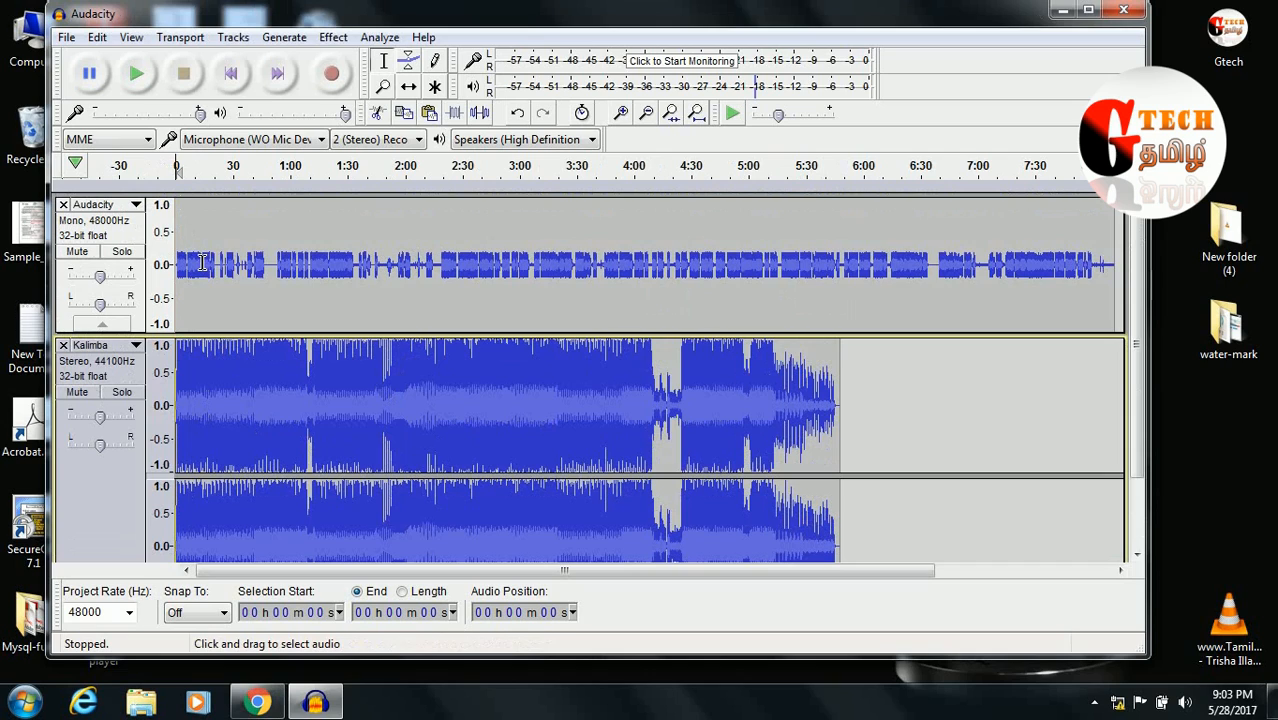
key(space)
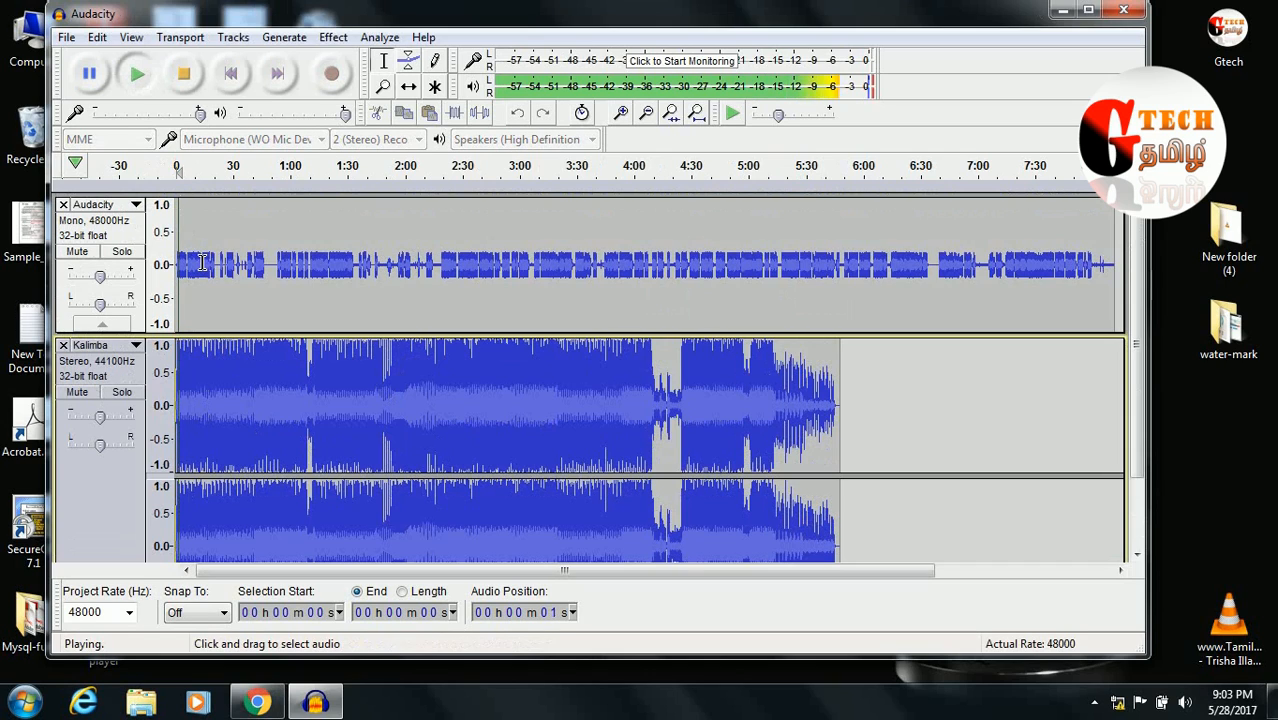
key(space)
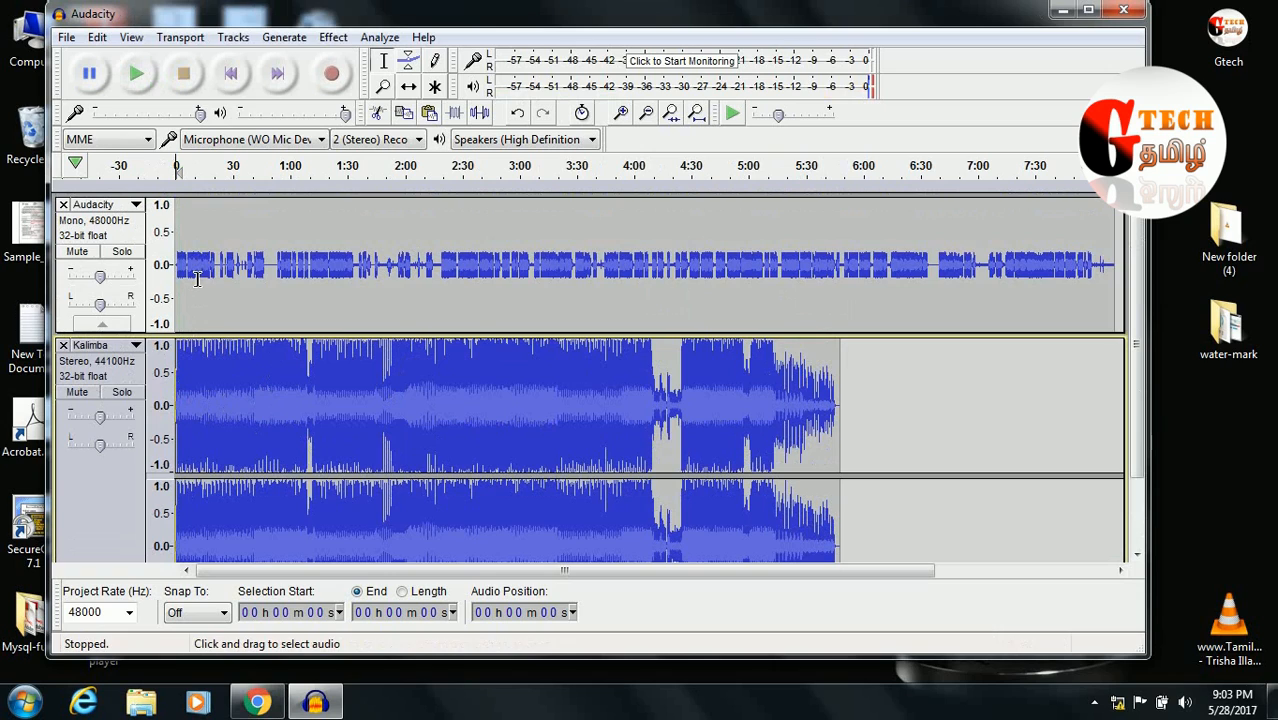
Lower the Kalimba track's gain and pan it toward the left channel, and play the mix from the start.
drag(101, 419, 81, 444)
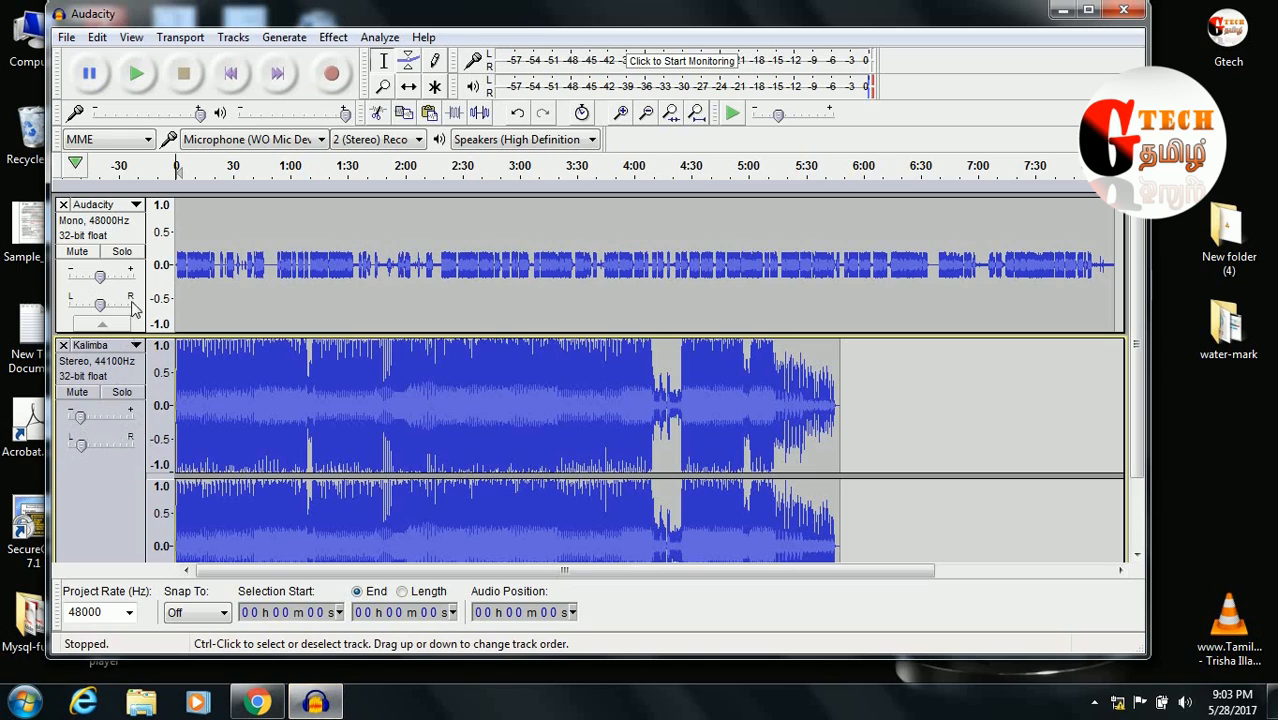
key(space)
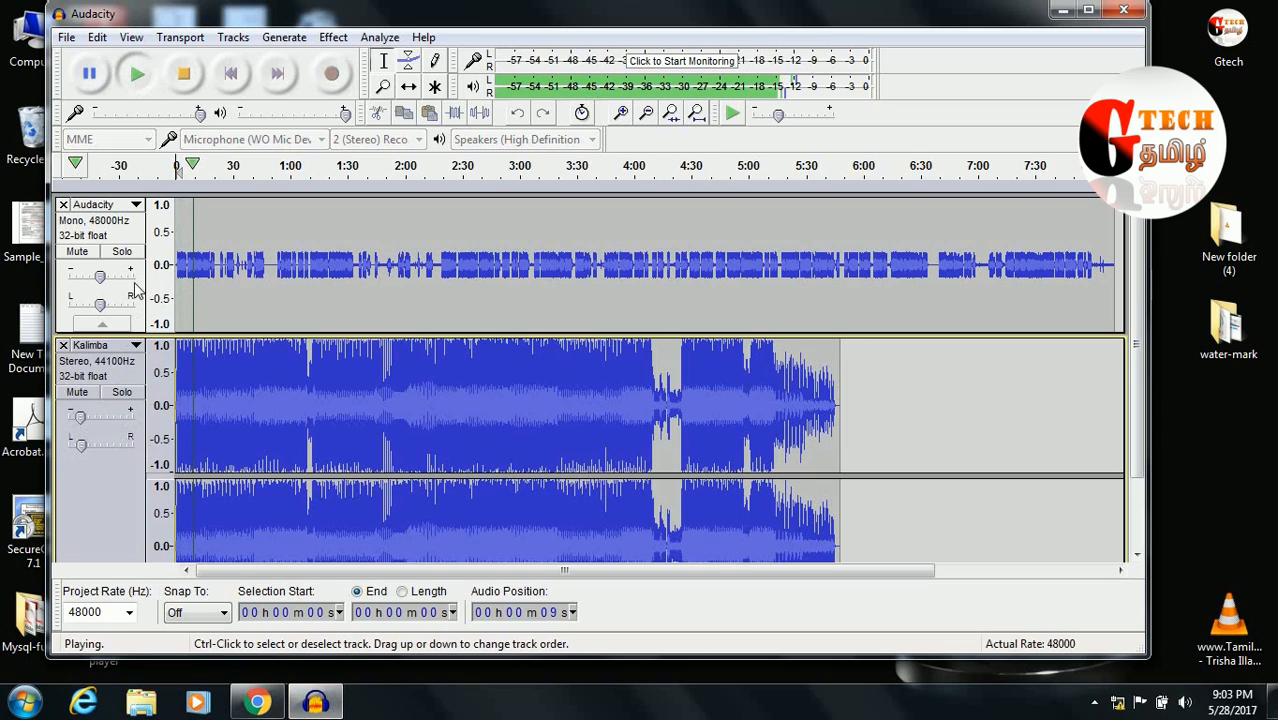
key(space)
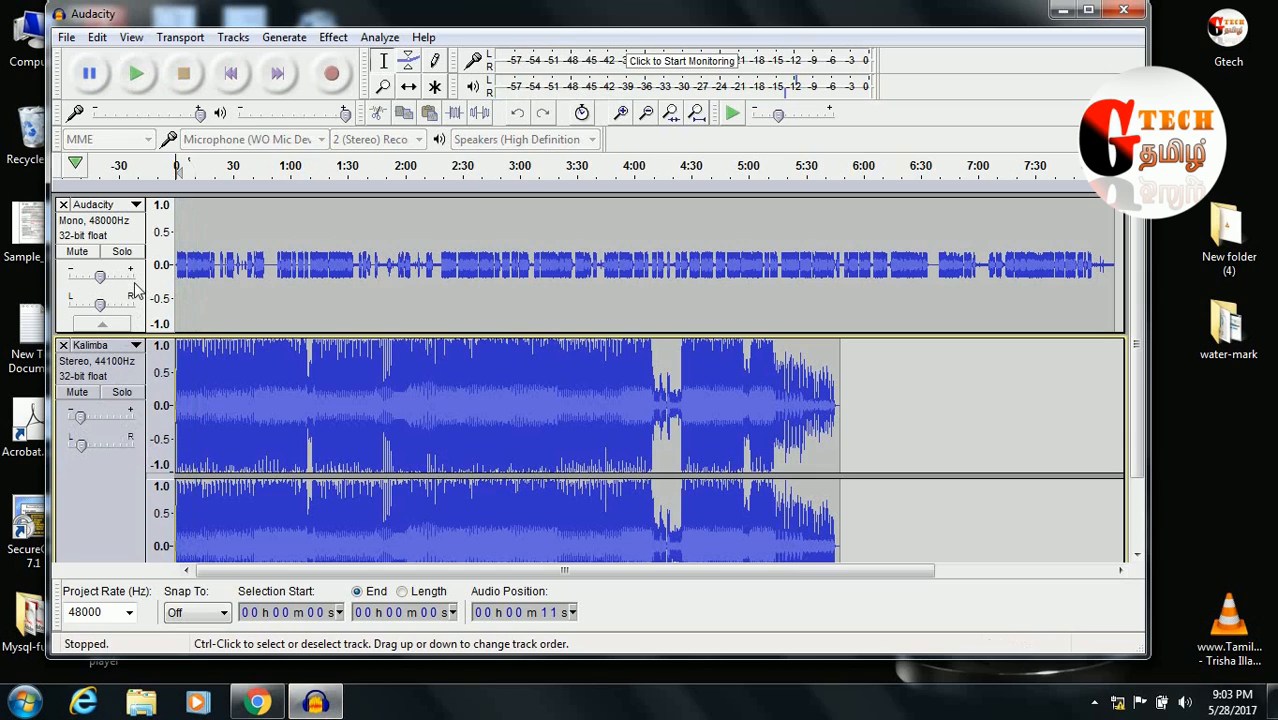
Copy the section of the Kalimba track from about 2:05 to 4:06.
drag(651, 572, 831, 572)
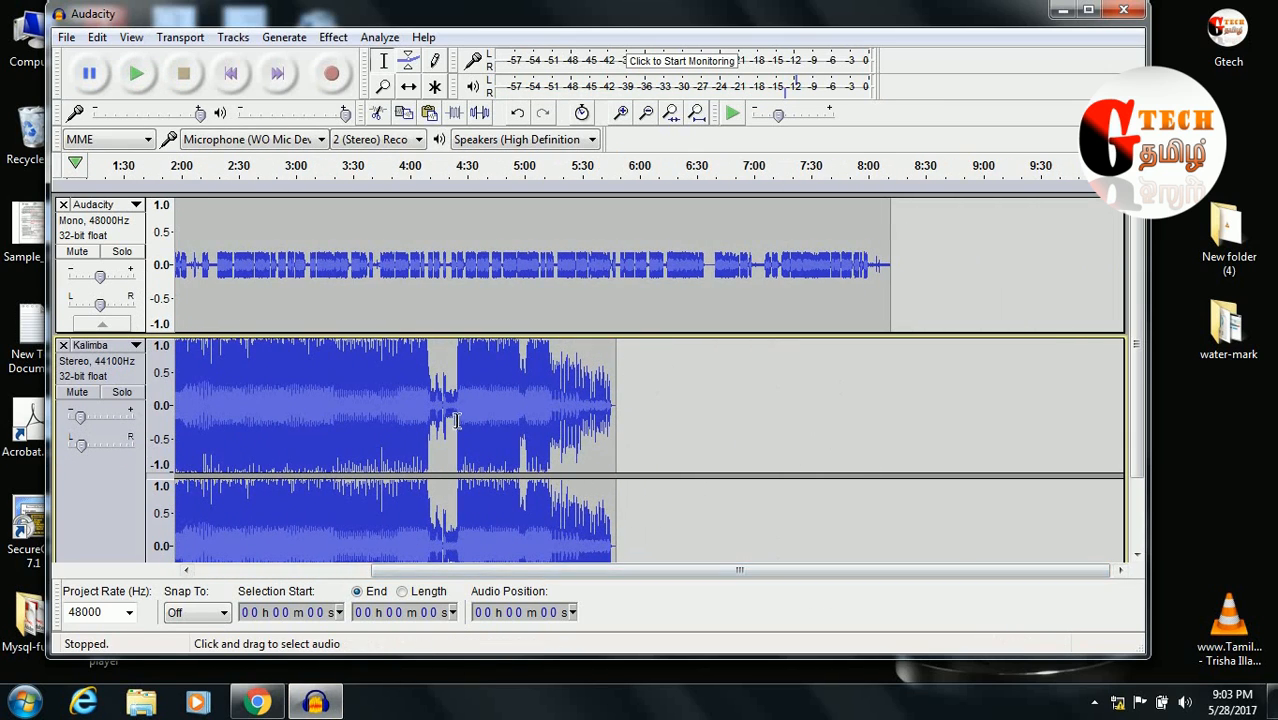
drag(193, 391, 420, 432)
scroll(420, 432, down, 1)
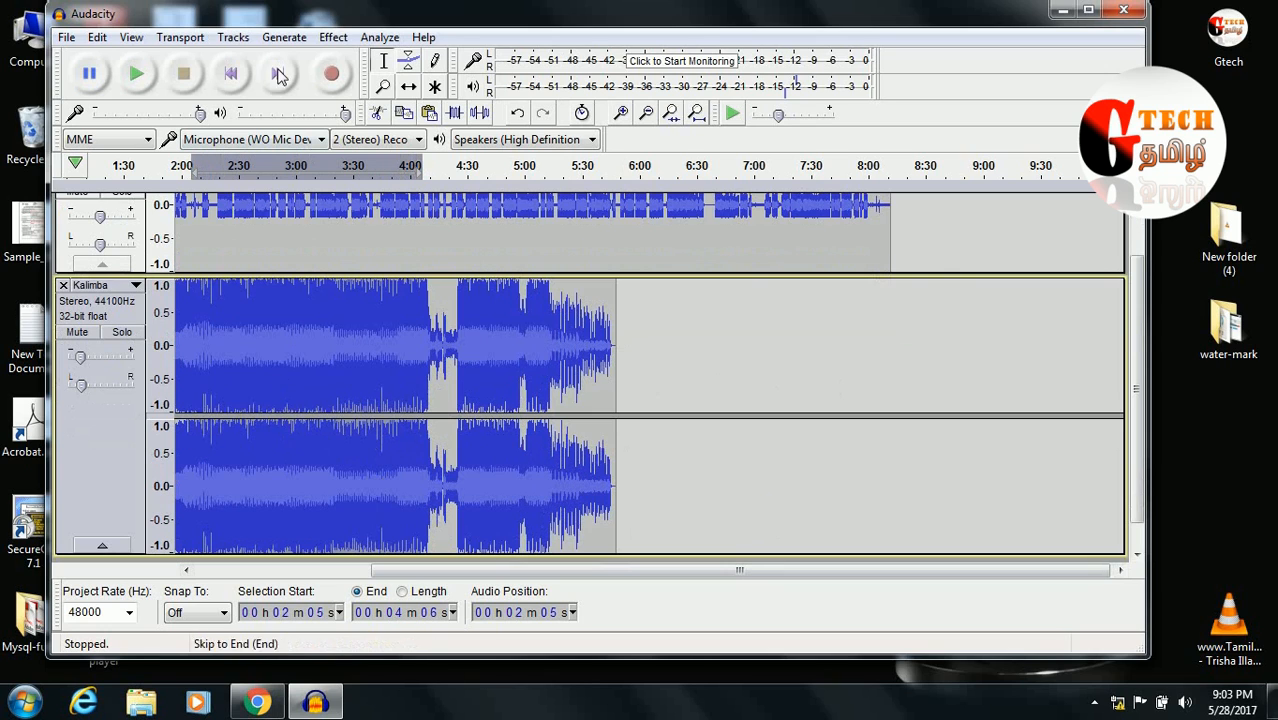
click(97, 37)
click(155, 150)
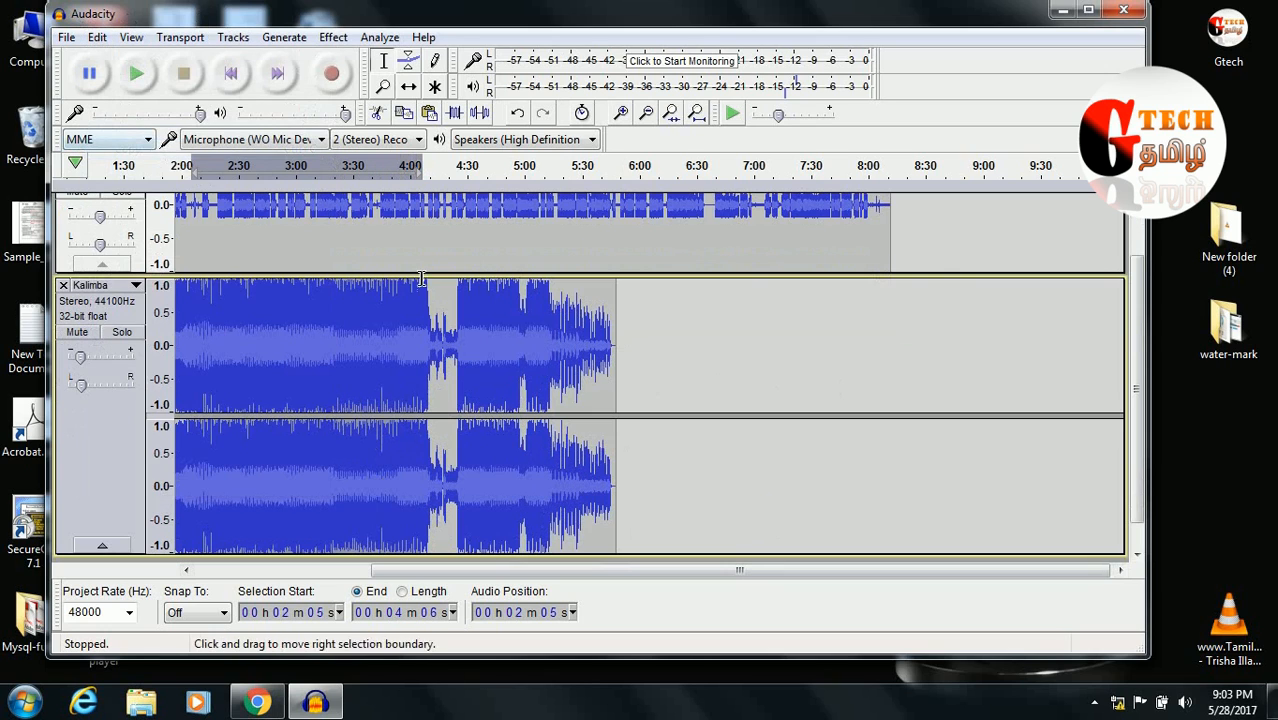
Paste the copied music at the end of the Kalimba clip, at about 5:48, to extend the background music.
click(632, 348)
click(616, 348)
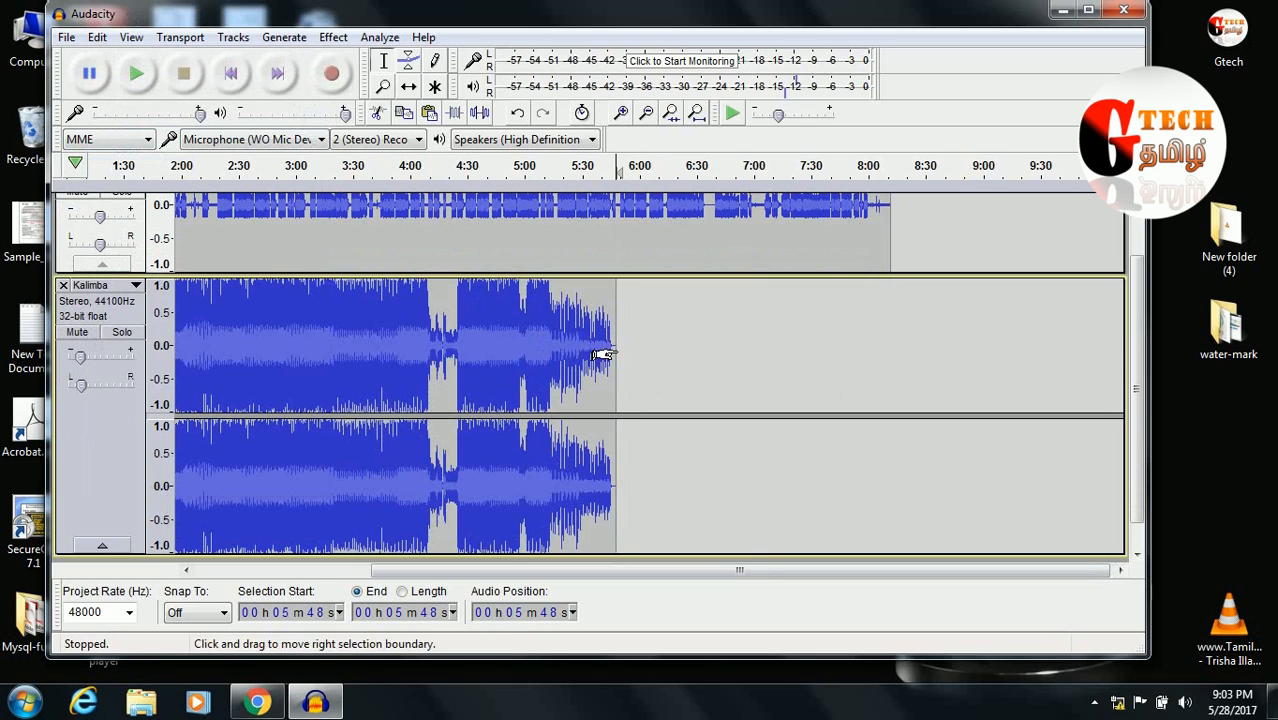
click(98, 37)
click(111, 168)
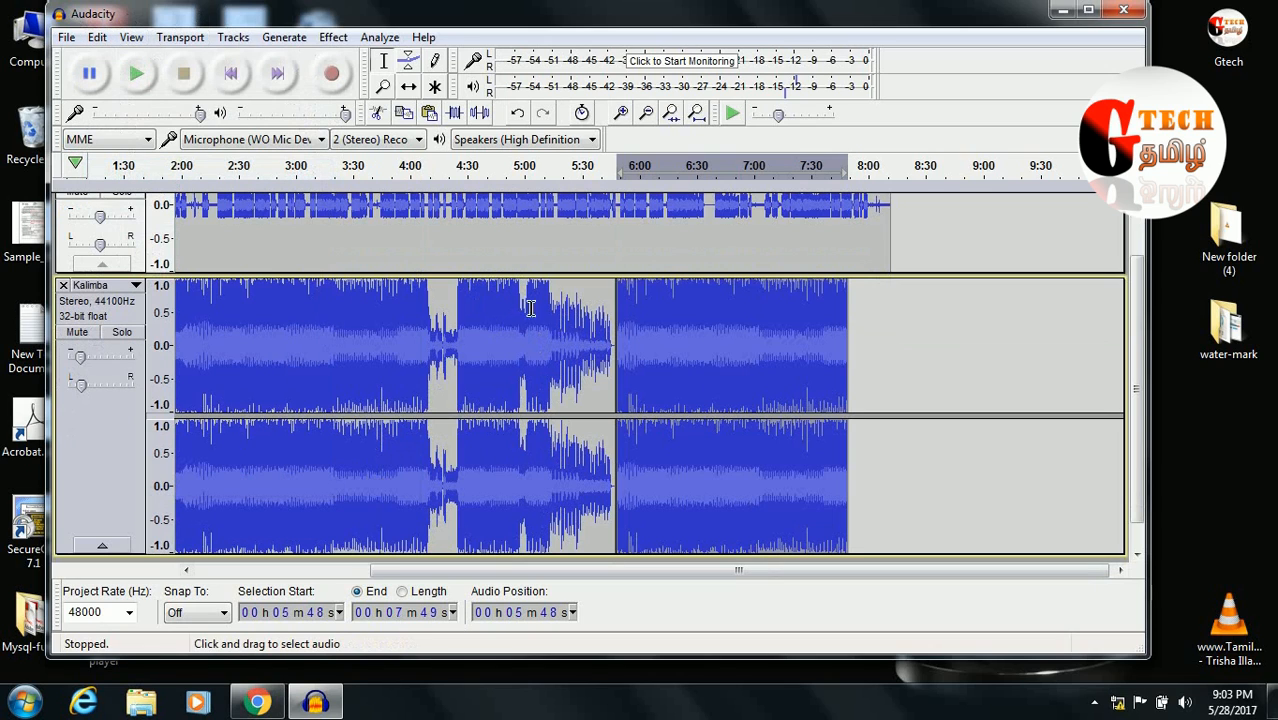
Play the mix from about 5:27 while raising the Kalimba track's gain and shifting its pan closer to center, and stop playback.
click(490, 344)
click(577, 348)
key(space)
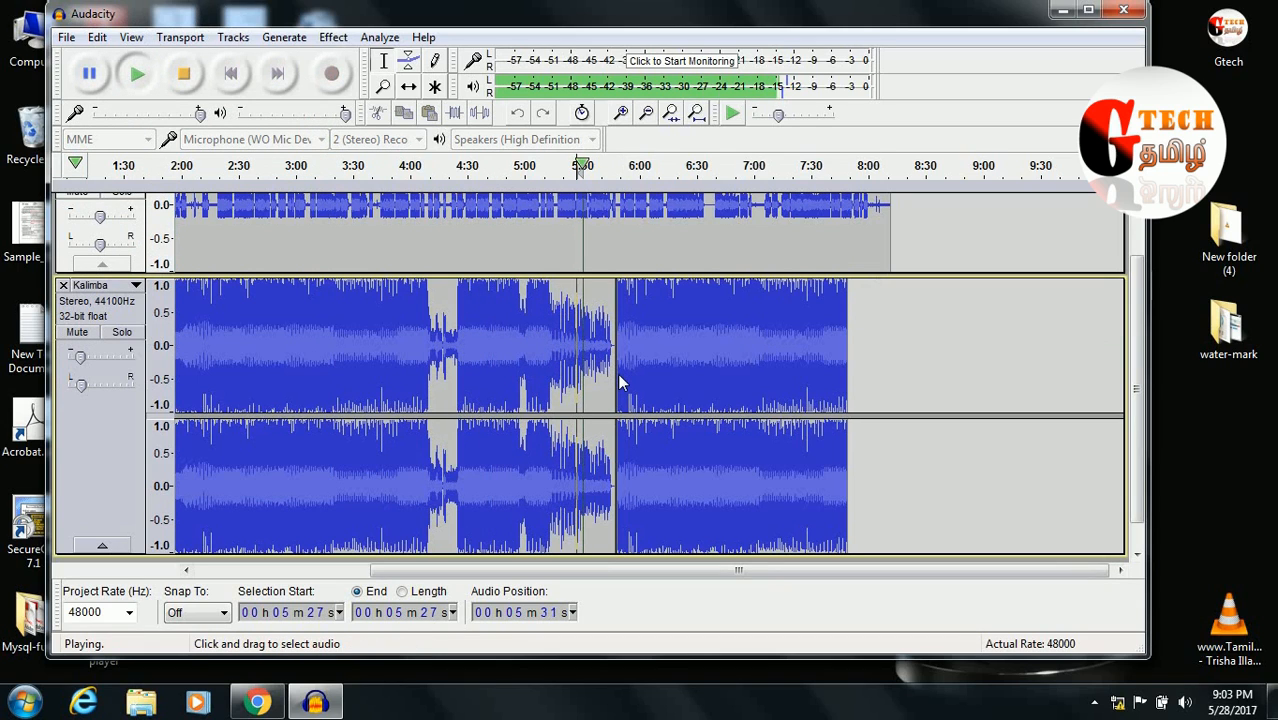
mouse_move(85, 356)
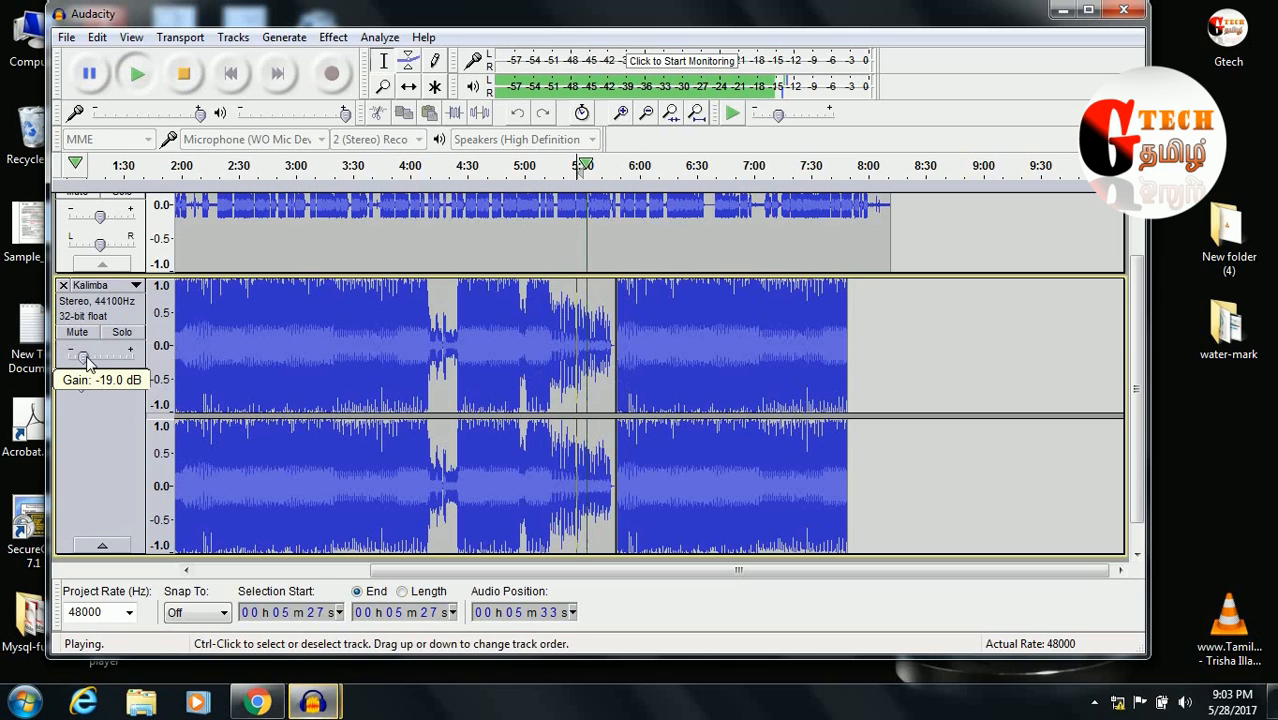
drag(85, 356, 96, 357)
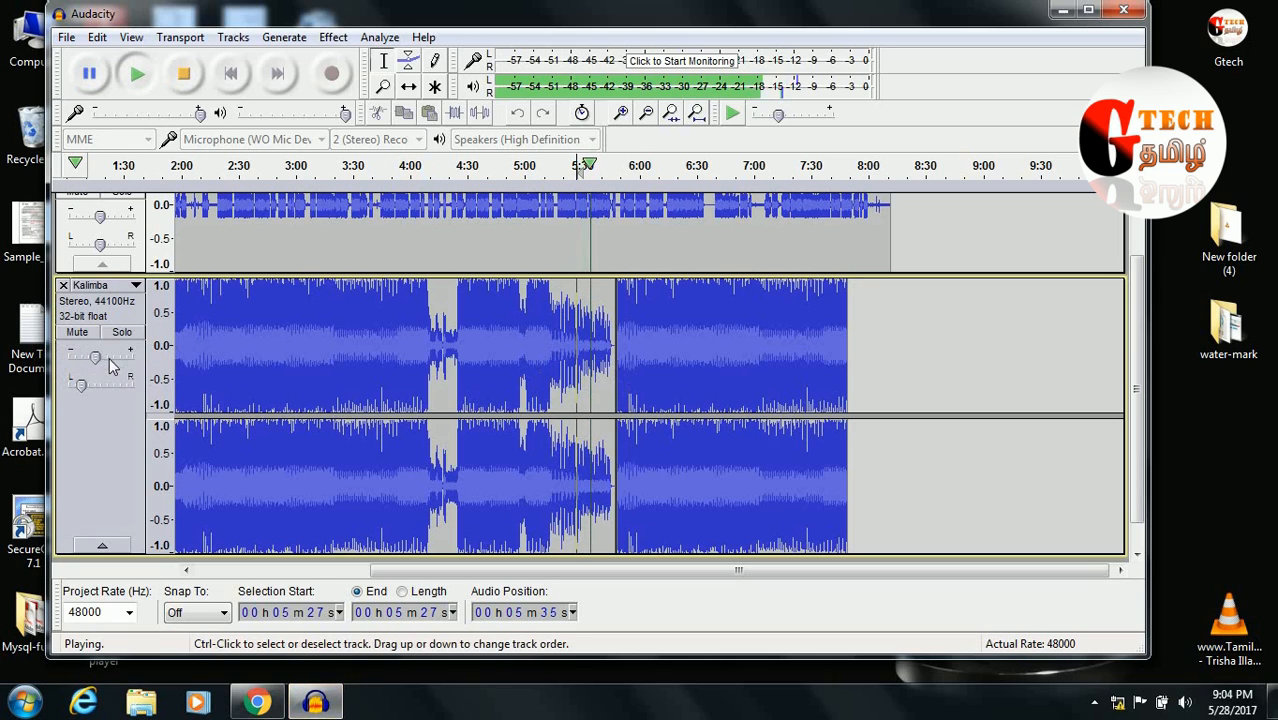
drag(80, 388, 90, 385)
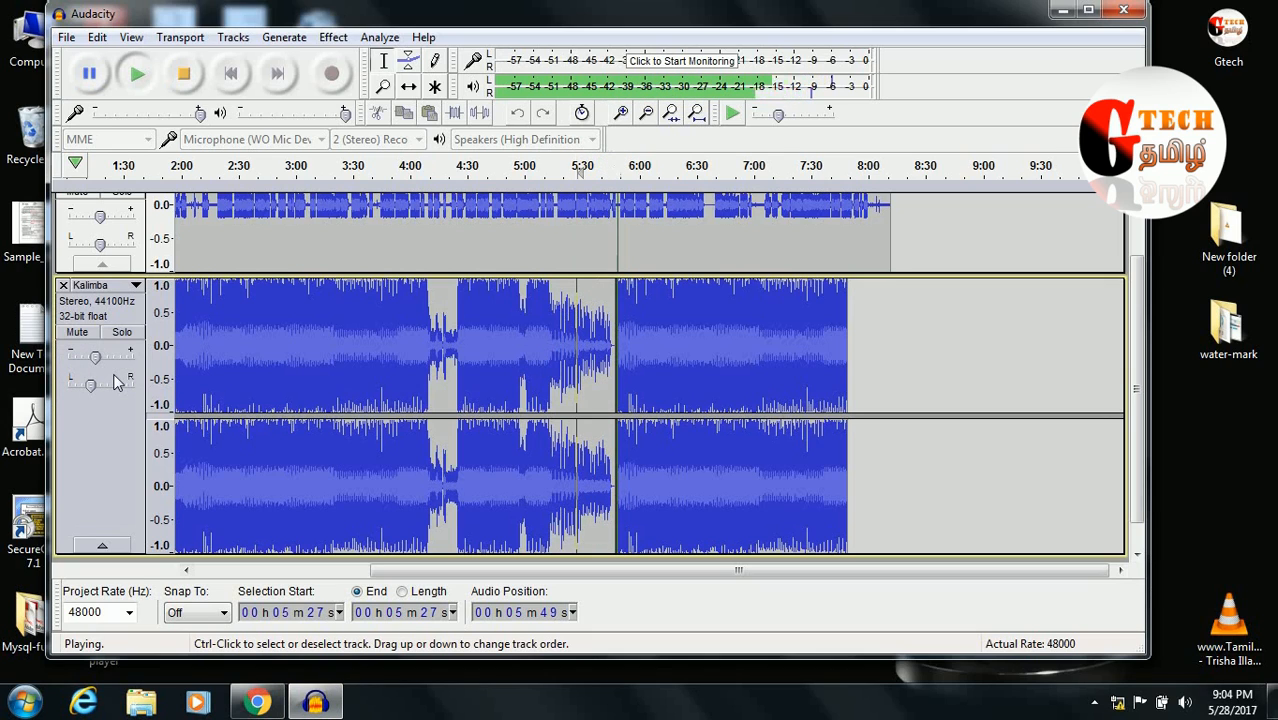
key(space)
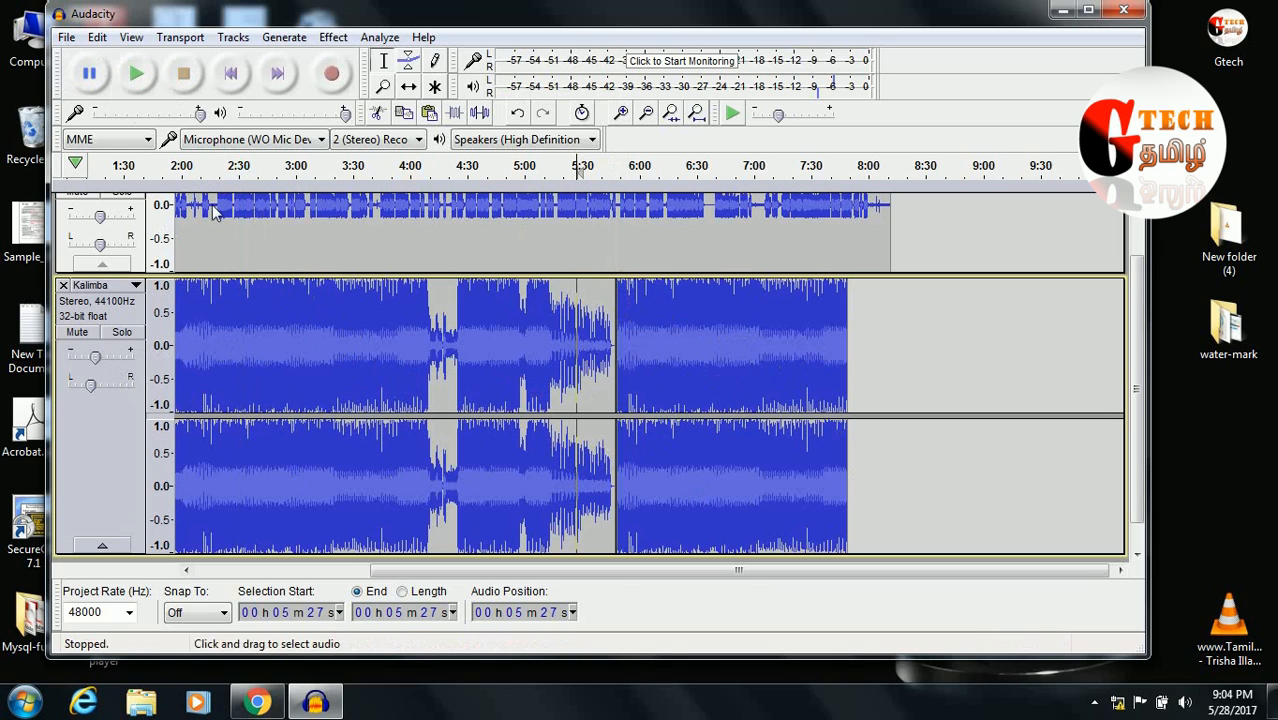
Try to export the mix to the Desktop as an MP3 file named Audacity with the Standard, 170-210 kbps preset.
click(65, 38)
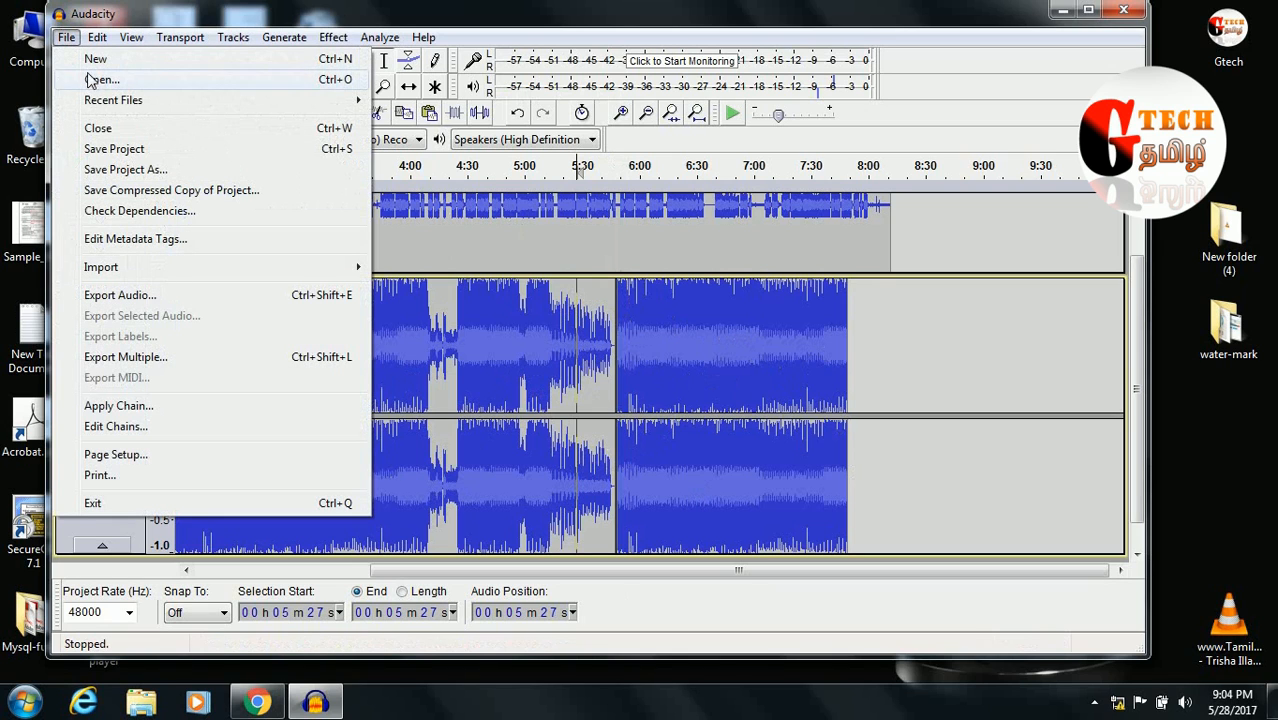
click(148, 296)
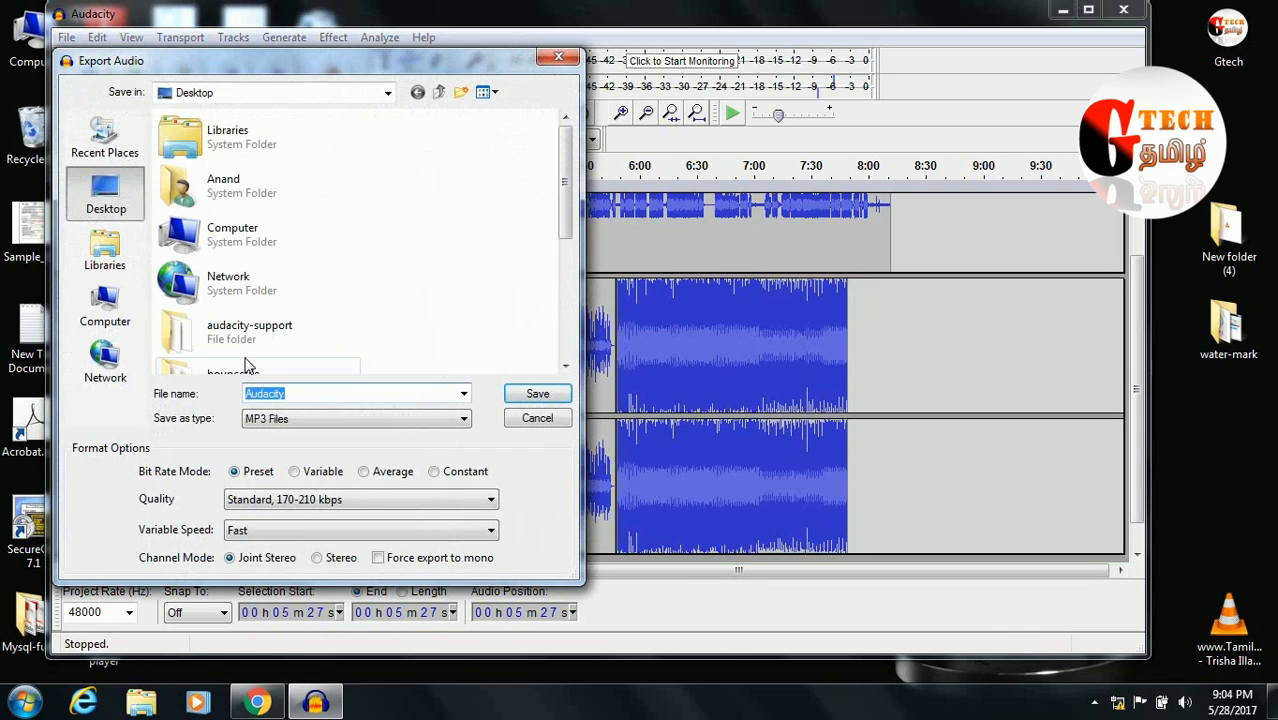
click(464, 393)
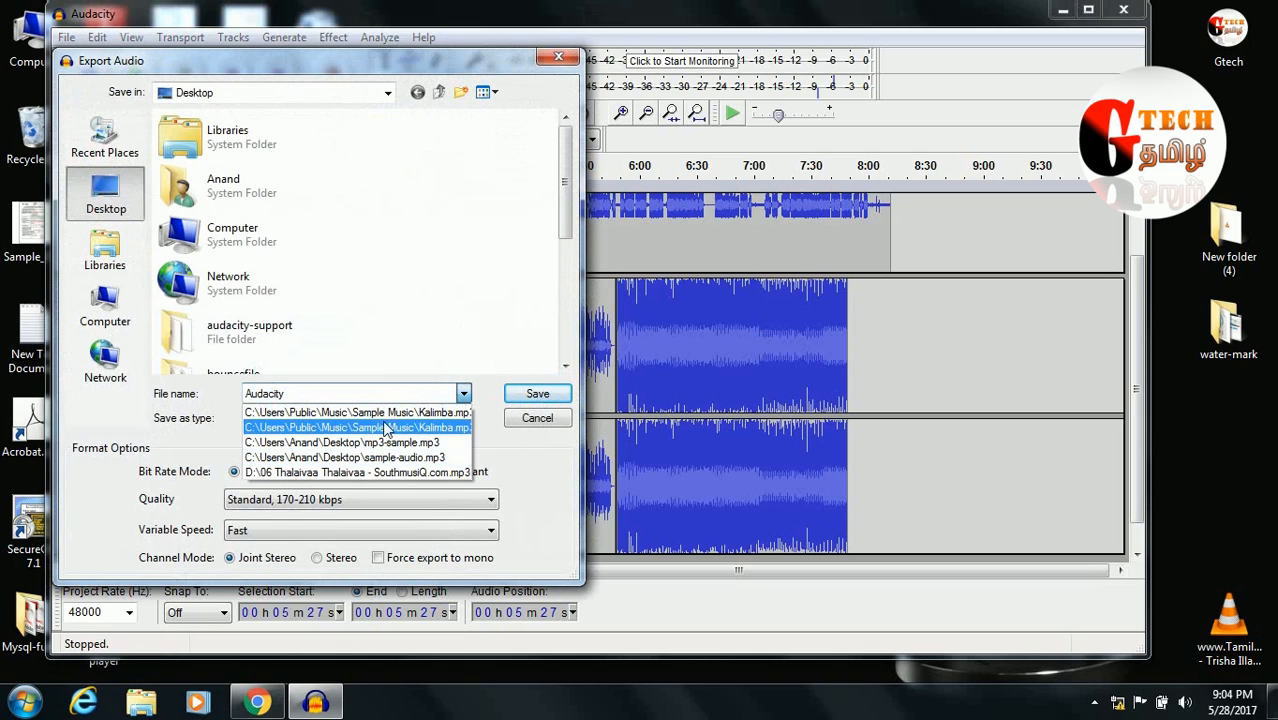
click(464, 420)
click(464, 418)
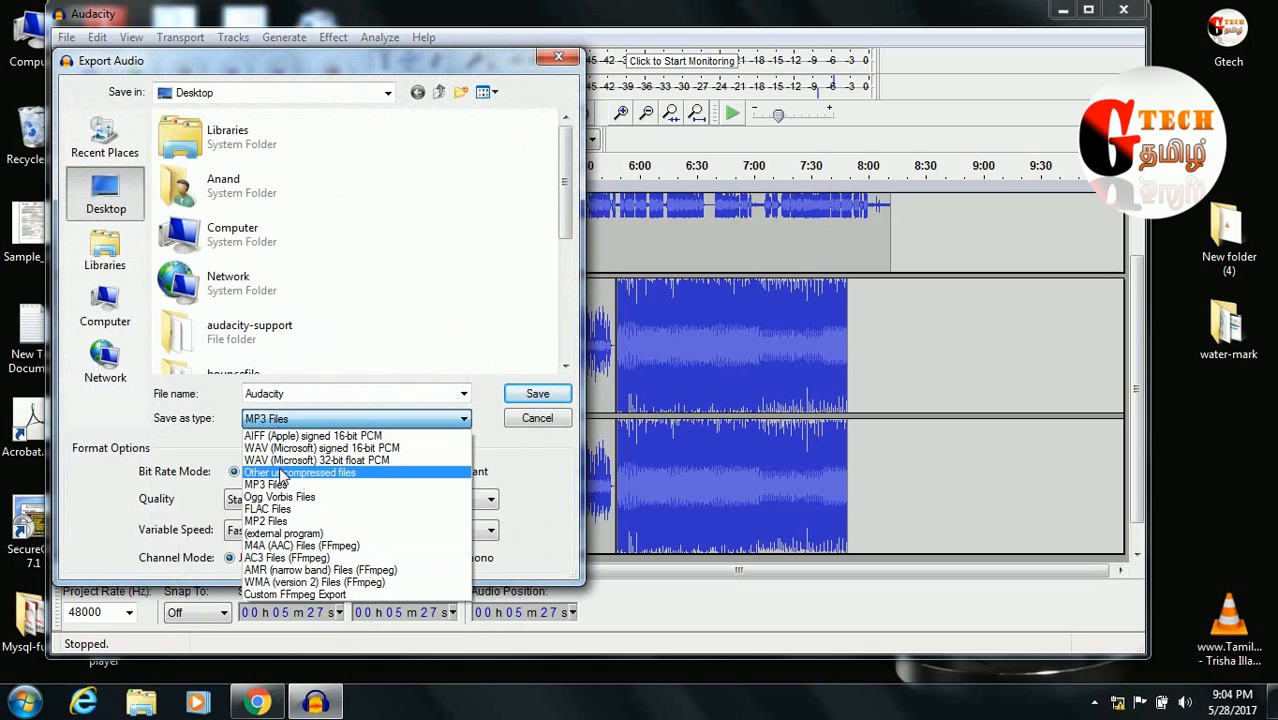
click(208, 446)
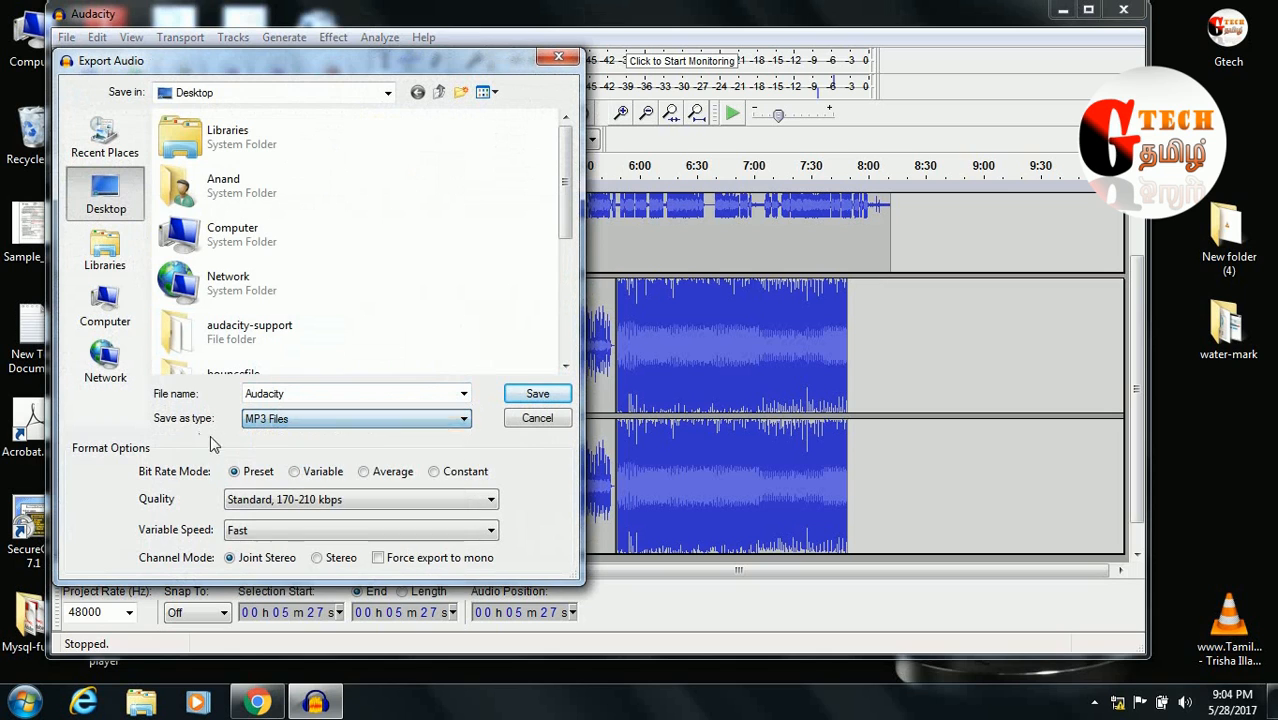
click(279, 420)
click(282, 486)
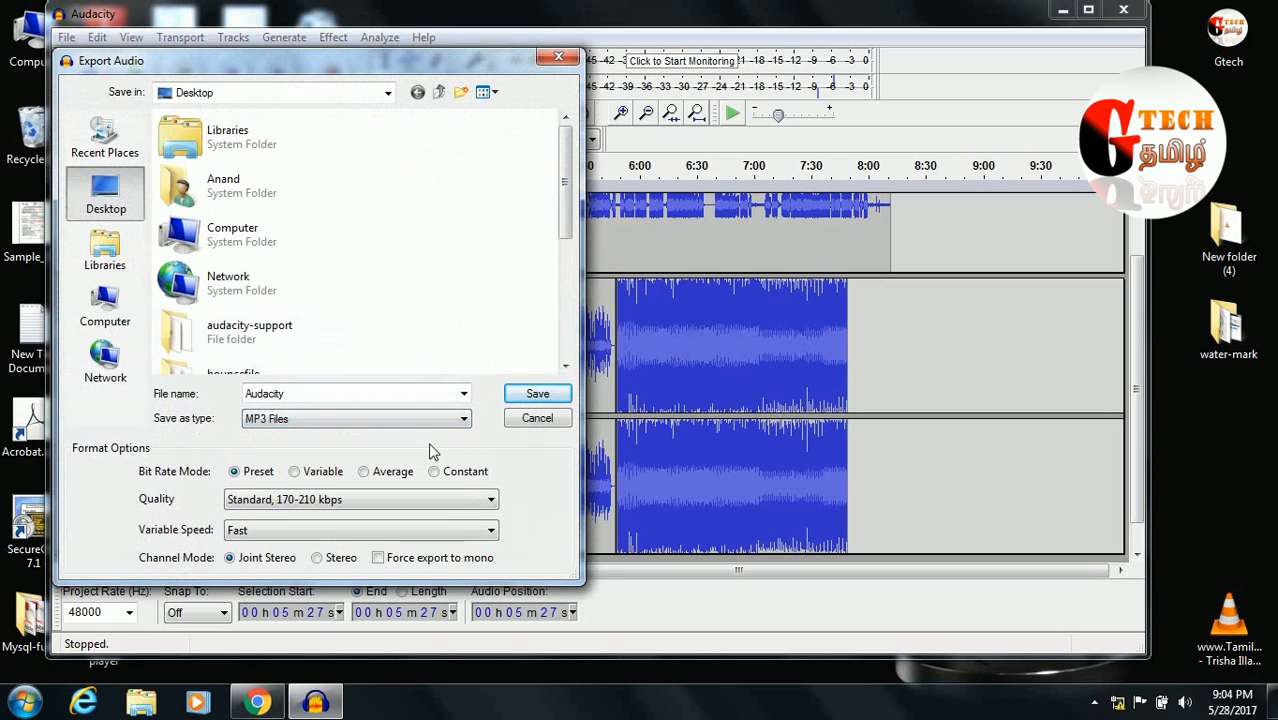
click(537, 394)
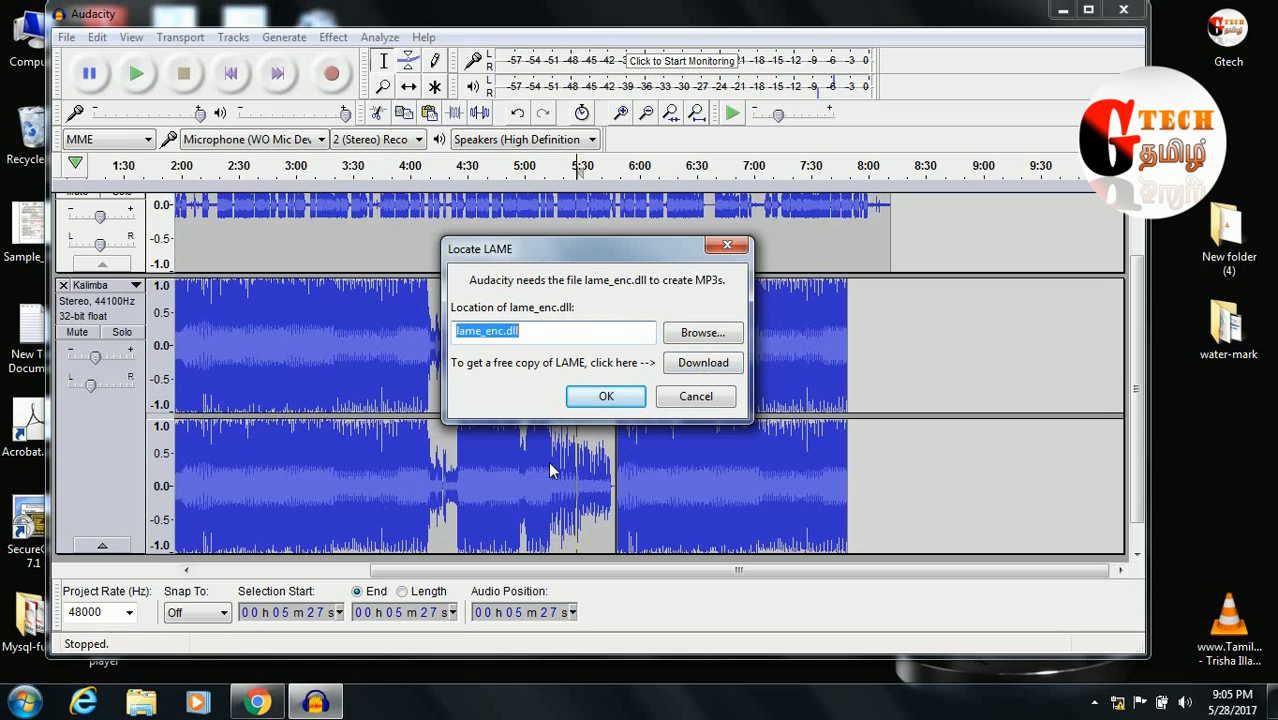
Open the audacity-support folder on the desktop and select the Lame_v3.99.3_for_Windows installer.
click(1084, 14)
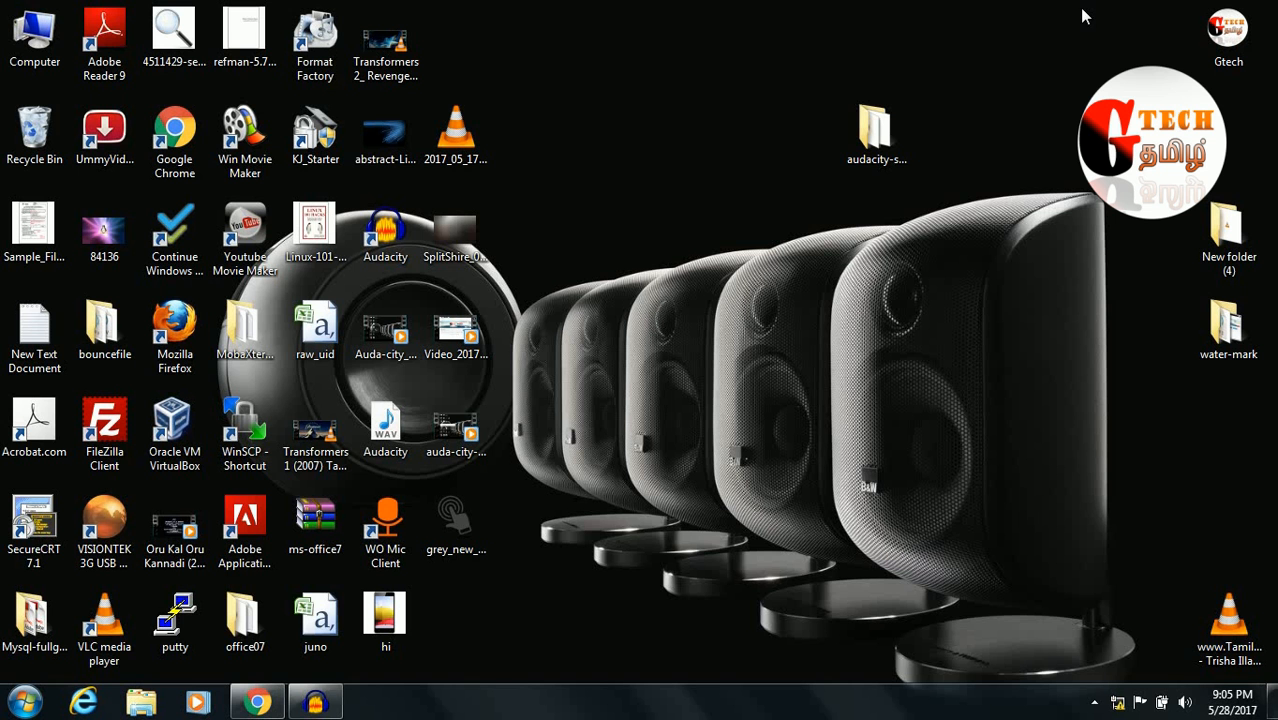
click(886, 142)
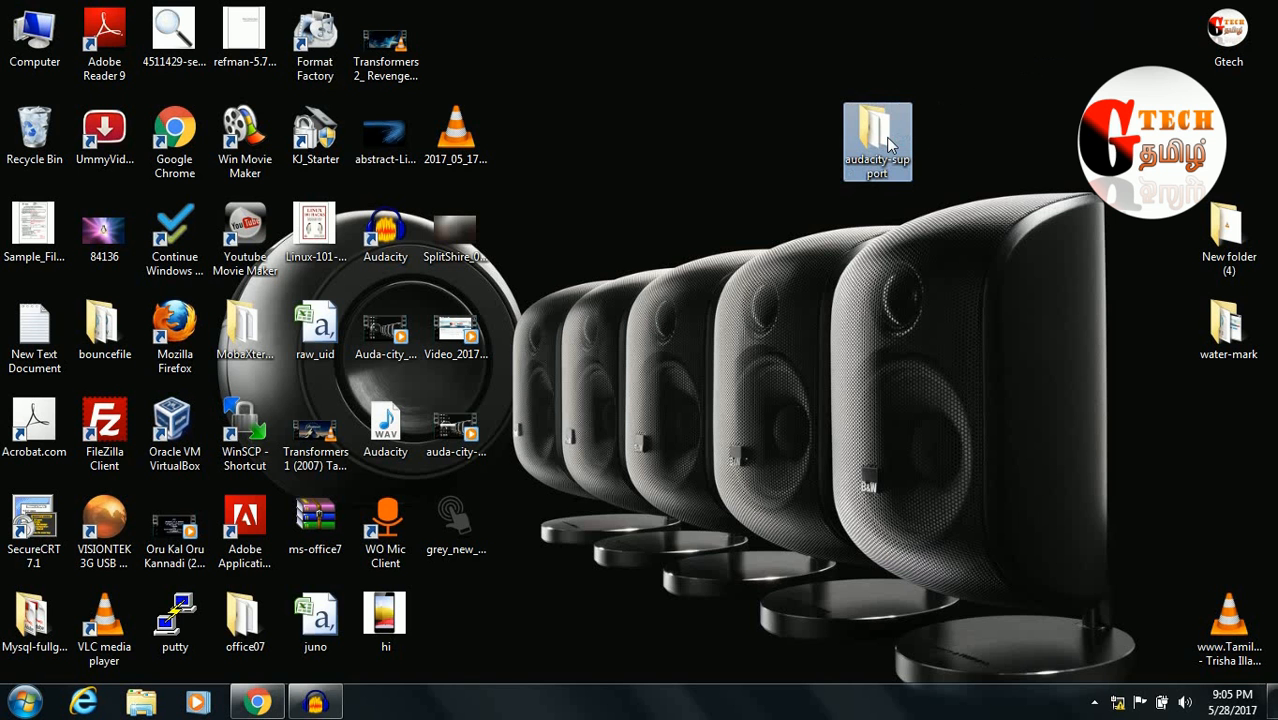
double_click(878, 142)
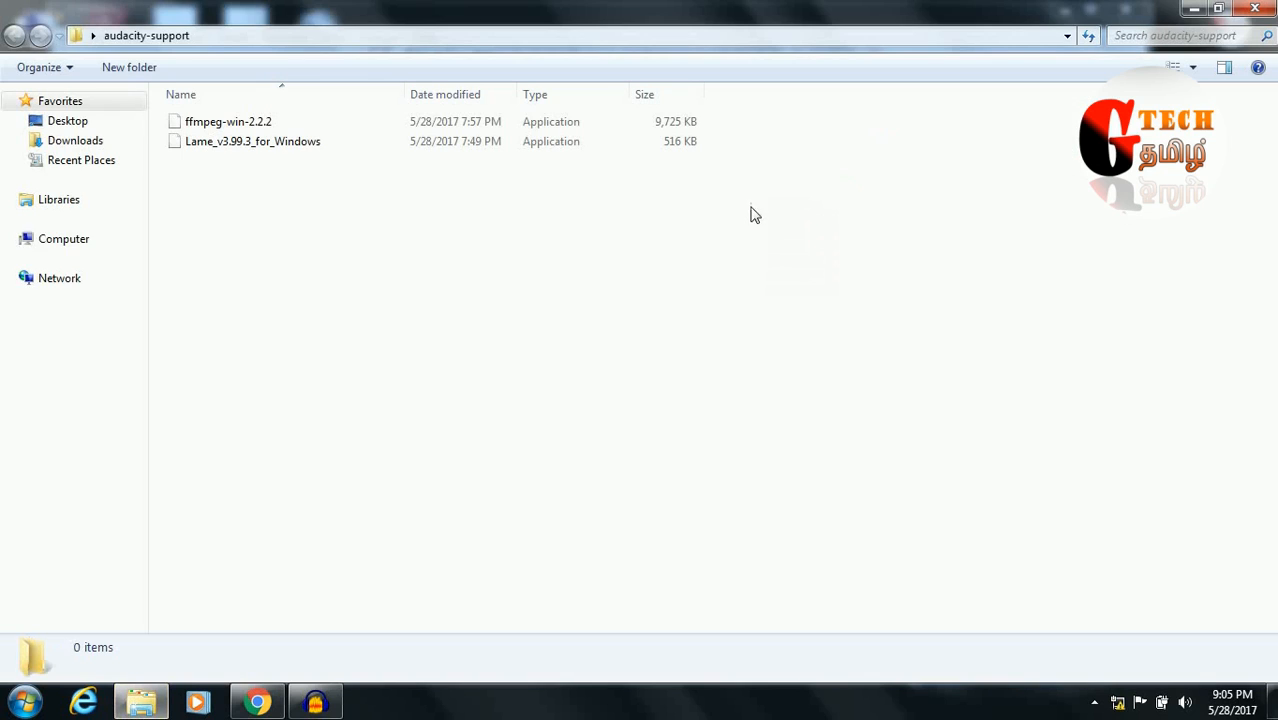
click(241, 145)
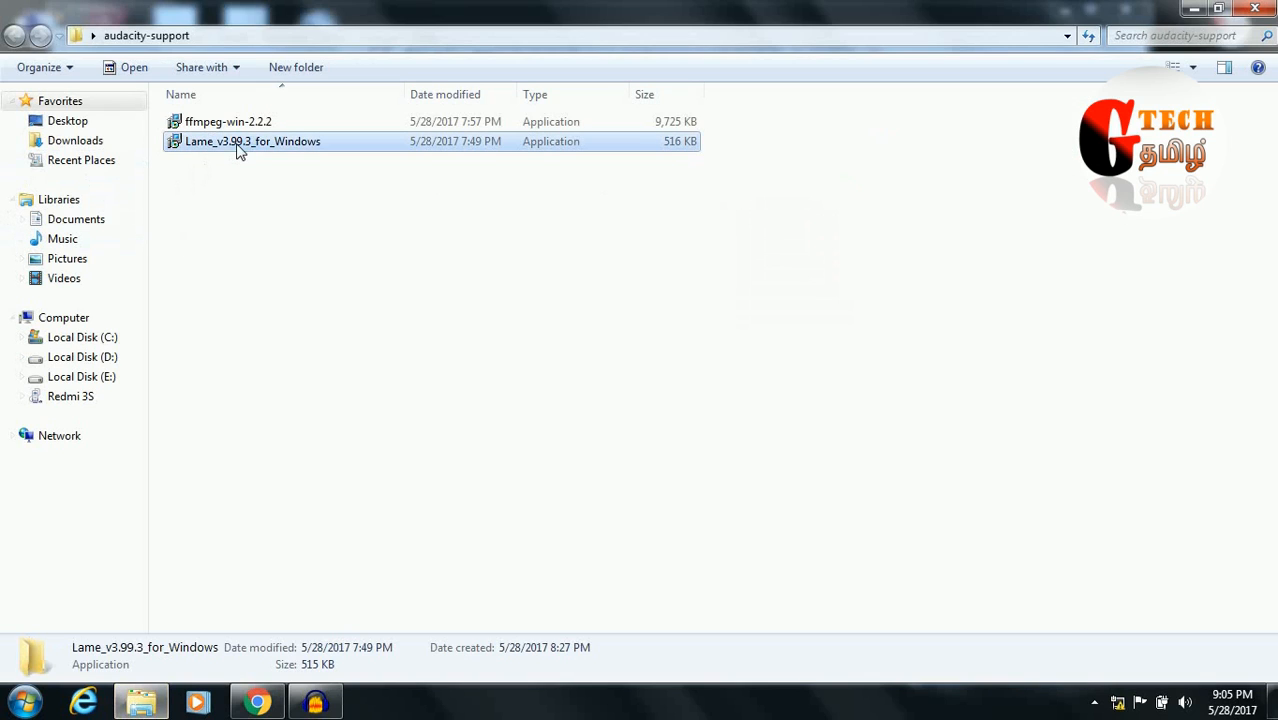
Switch to Chrome and examine the Lame and FFmpeg for Windows download links on lame.buanzo.org, and minimize the browser.
click(257, 703)
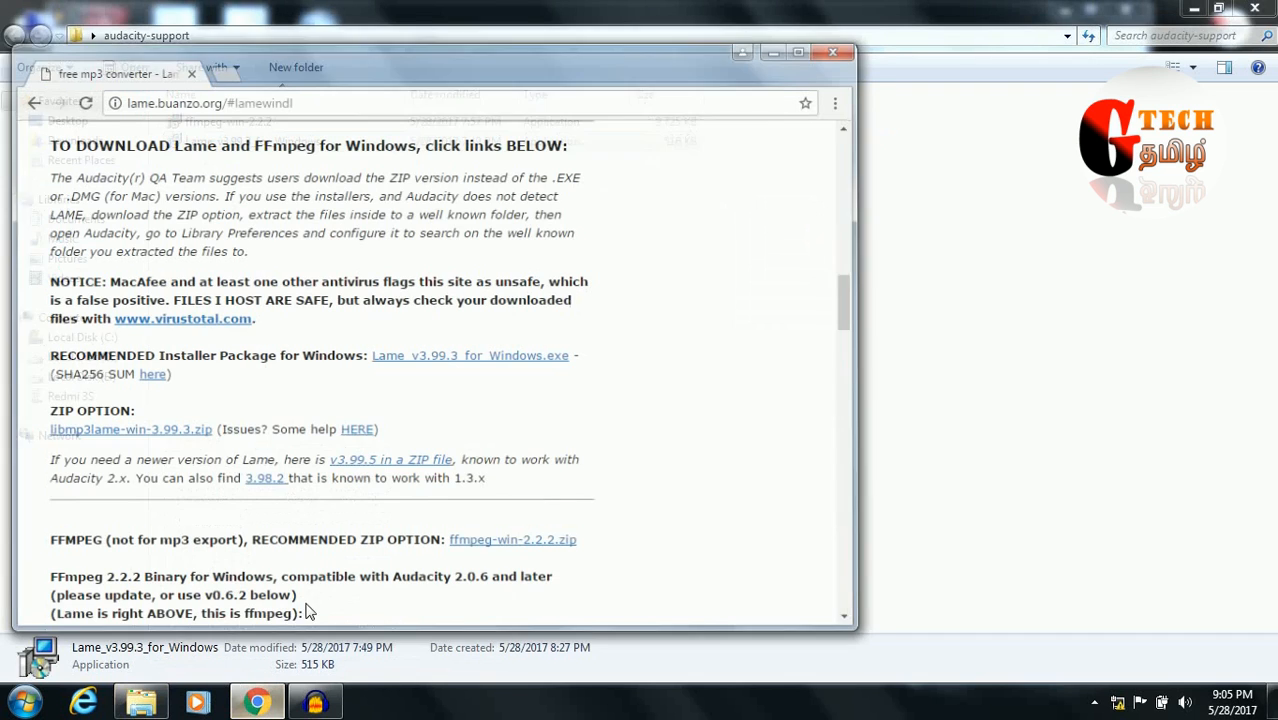
drag(395, 58, 529, 70)
scroll(450, 355, down, 4)
scroll(452, 365, up, 2)
scroll(287, 240, up, 2)
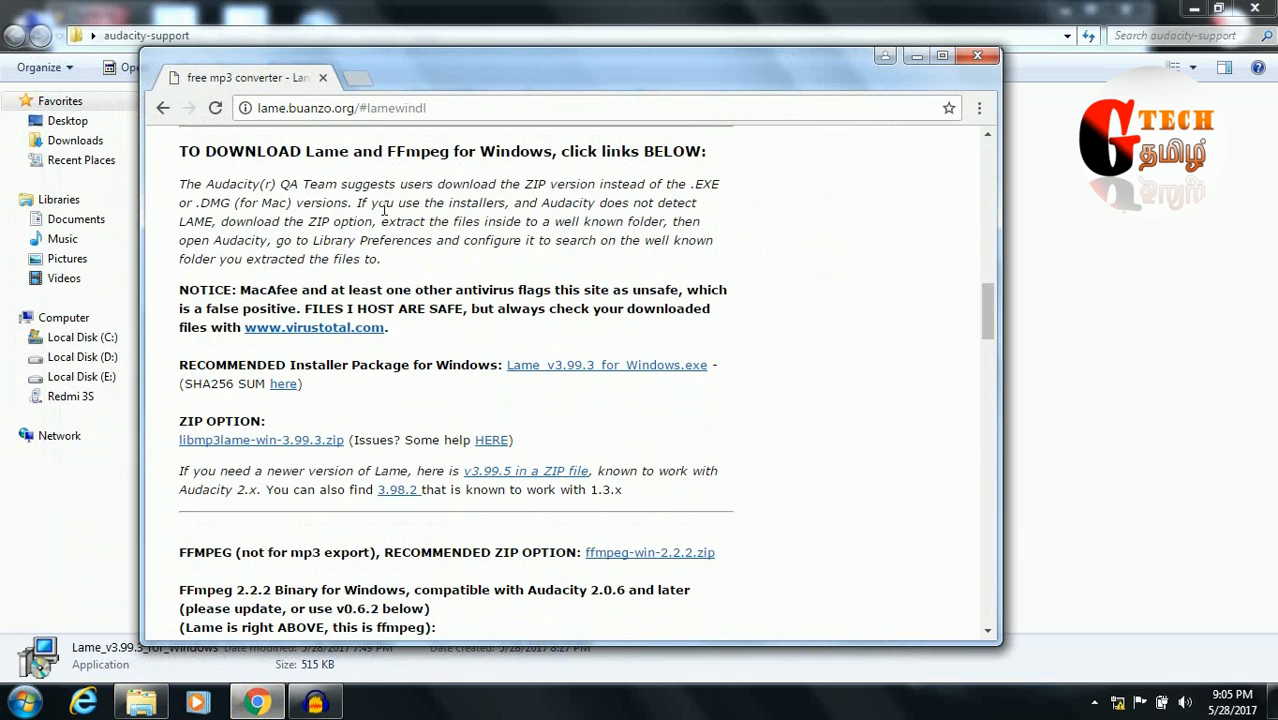
scroll(383, 209, up, 2)
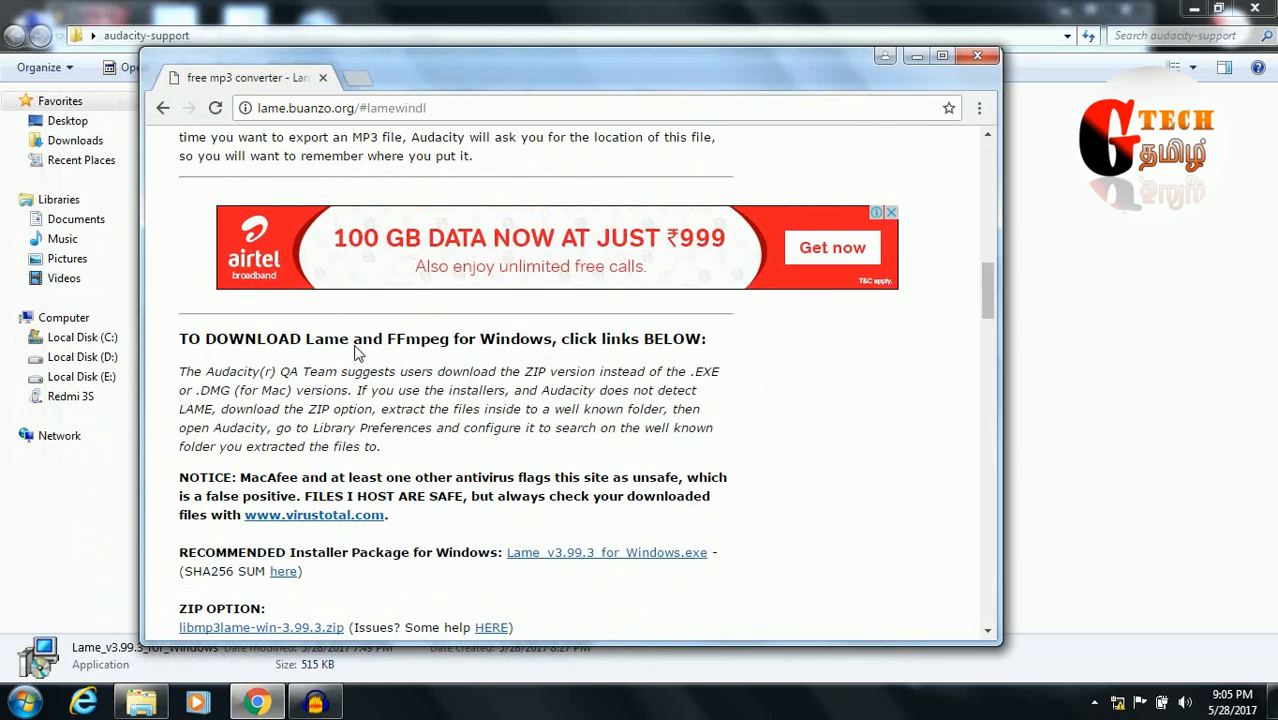
scroll(428, 390, down, 4)
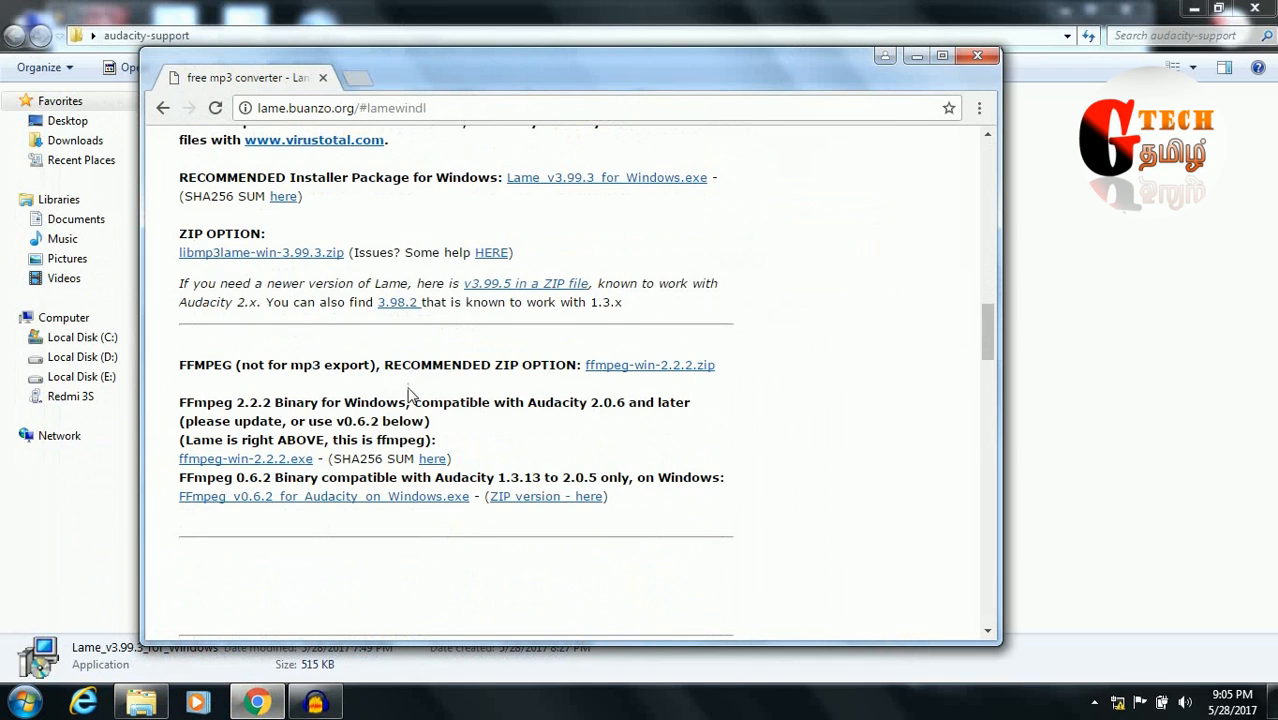
scroll(360, 390, up, 2)
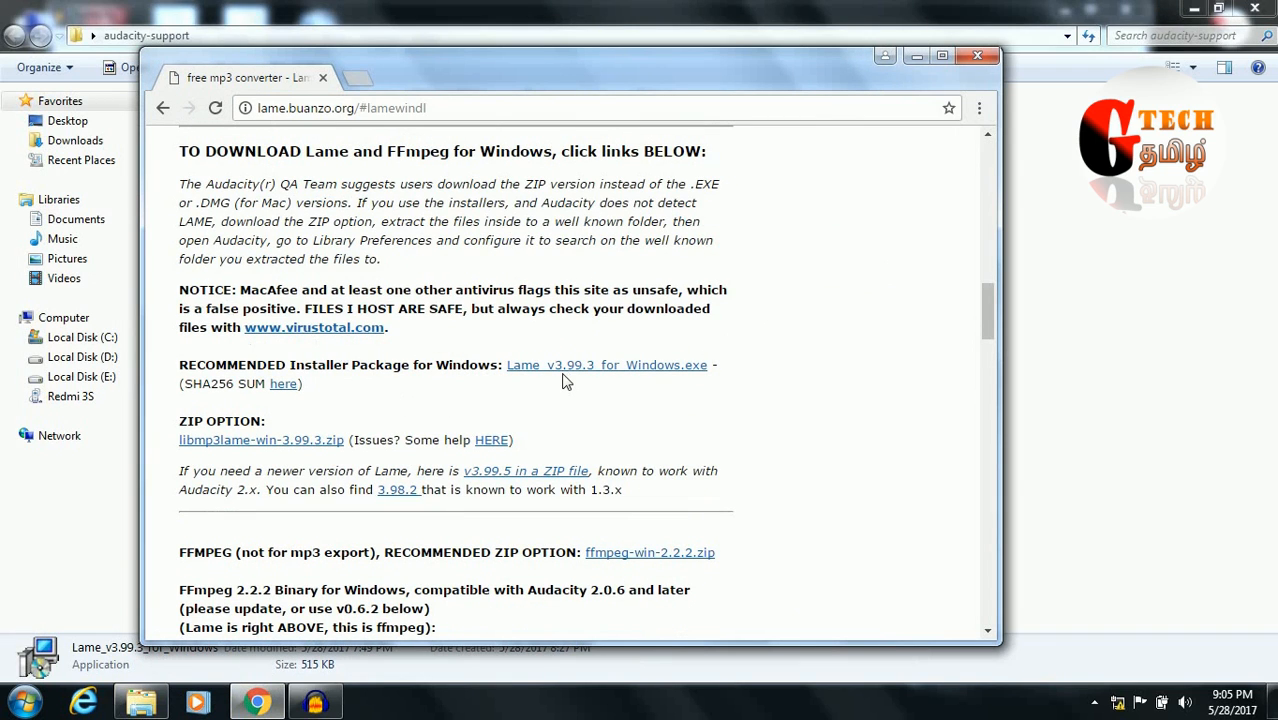
scroll(490, 436, down, 2)
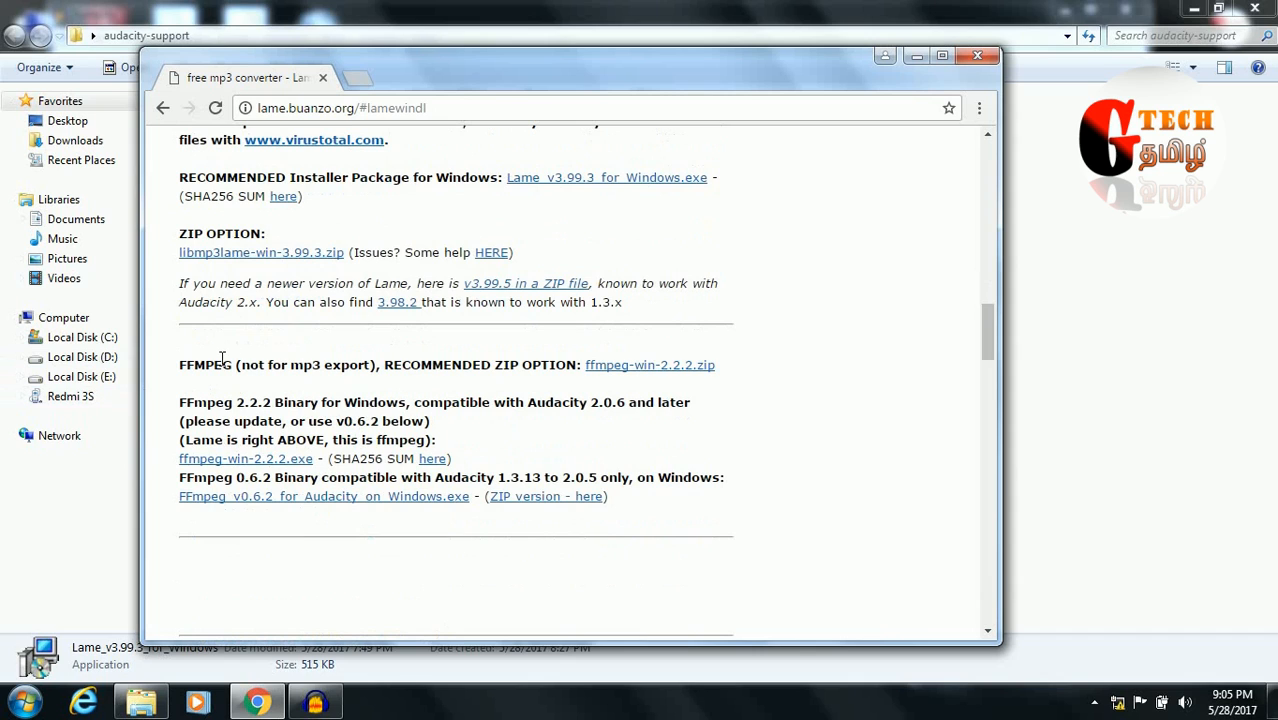
click(916, 58)
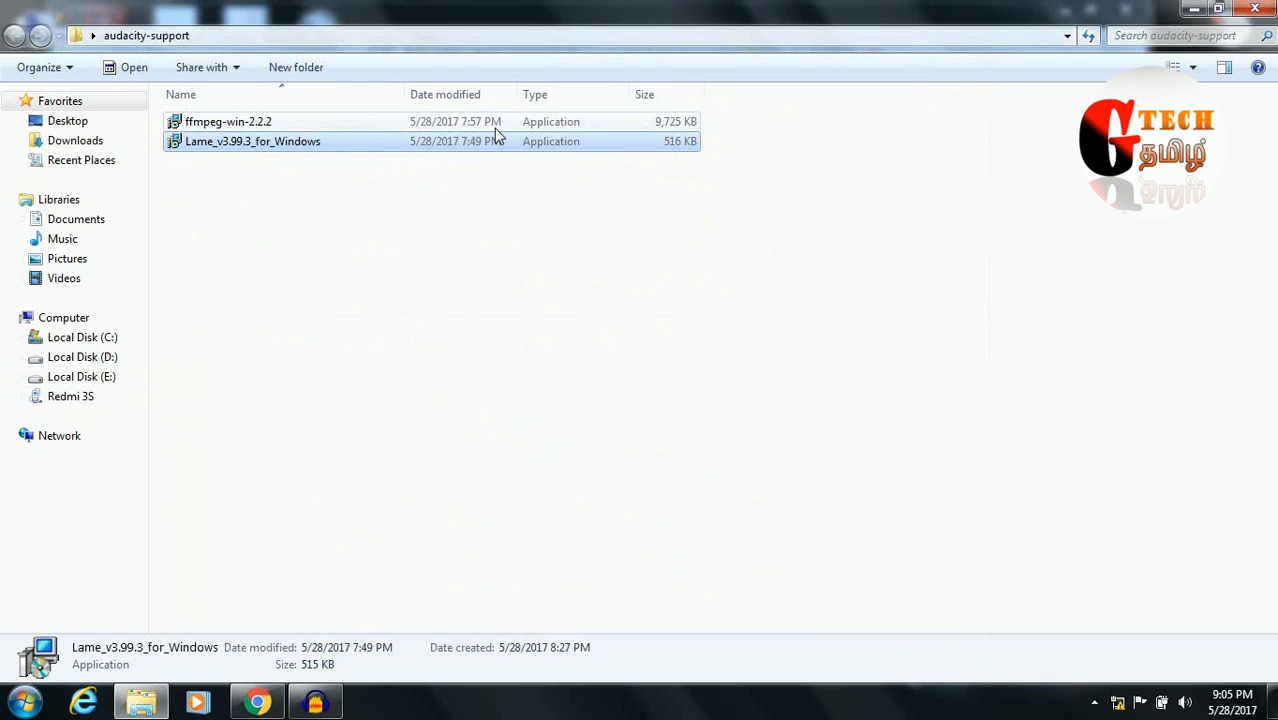
Run the Lame_v3.99.3_for_Windows installer as administrator and complete the LAME setup with its default options.
double_click(228, 142)
right_click(228, 142)
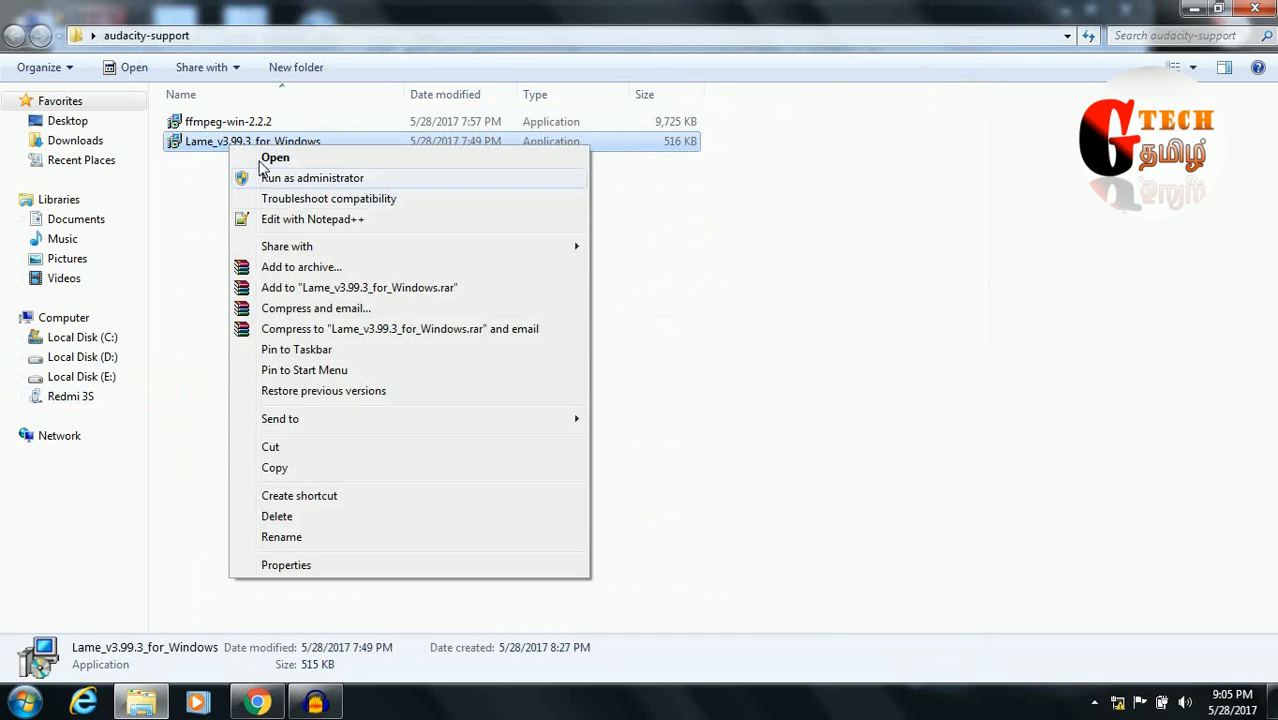
click(352, 177)
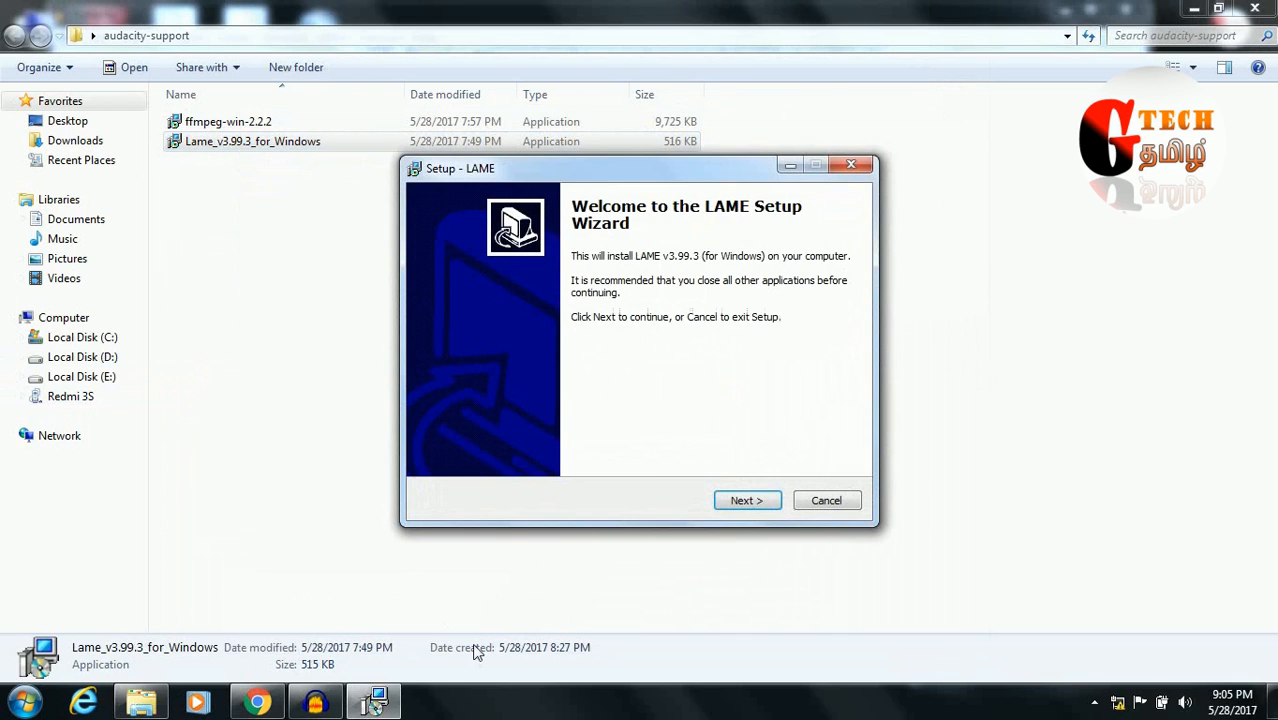
click(745, 500)
click(745, 500)
click(745, 500)
click(746, 503)
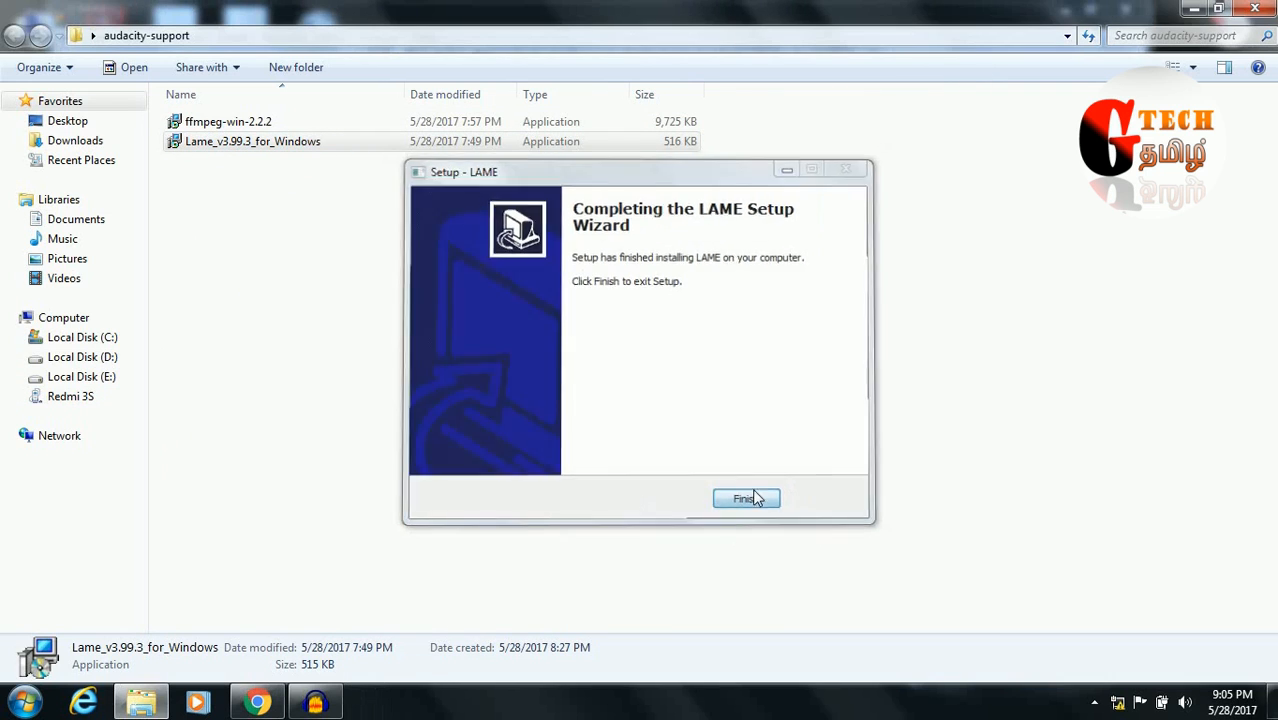
click(741, 506)
Return to Audacity and cancel the request to locate lame_enc.dll, dismissing the encoding library message.
click(1195, 9)
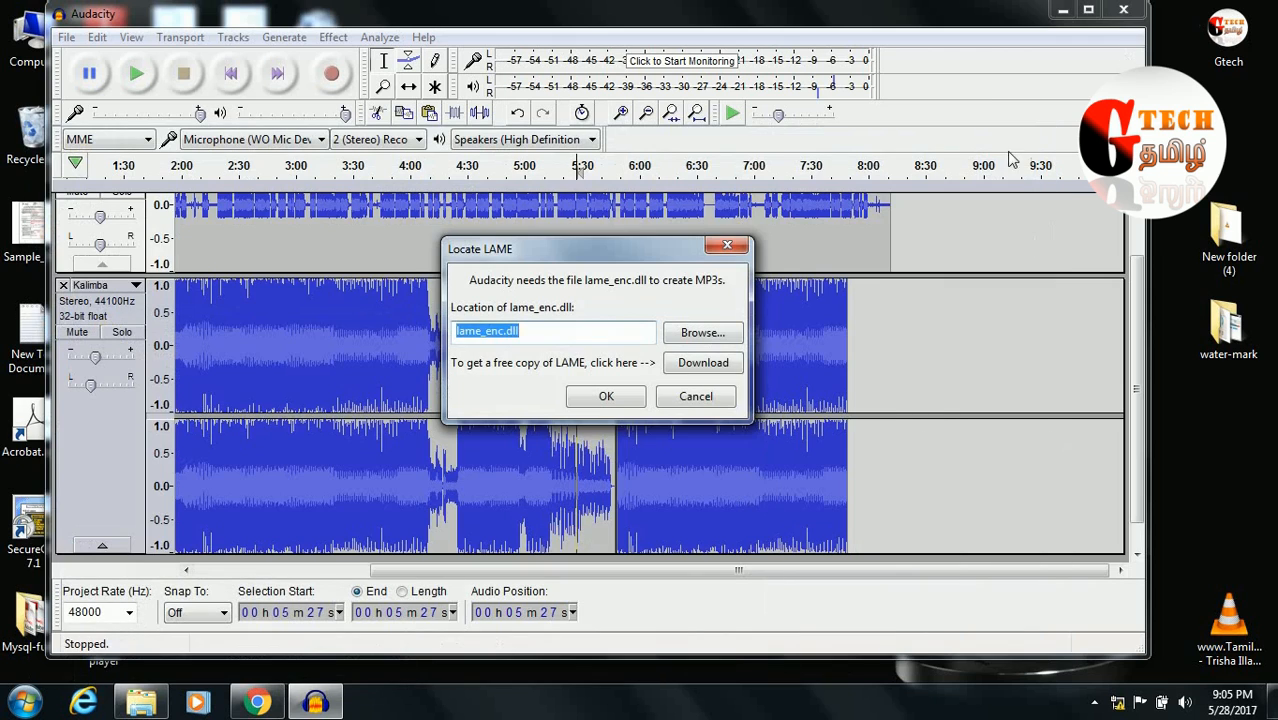
click(693, 400)
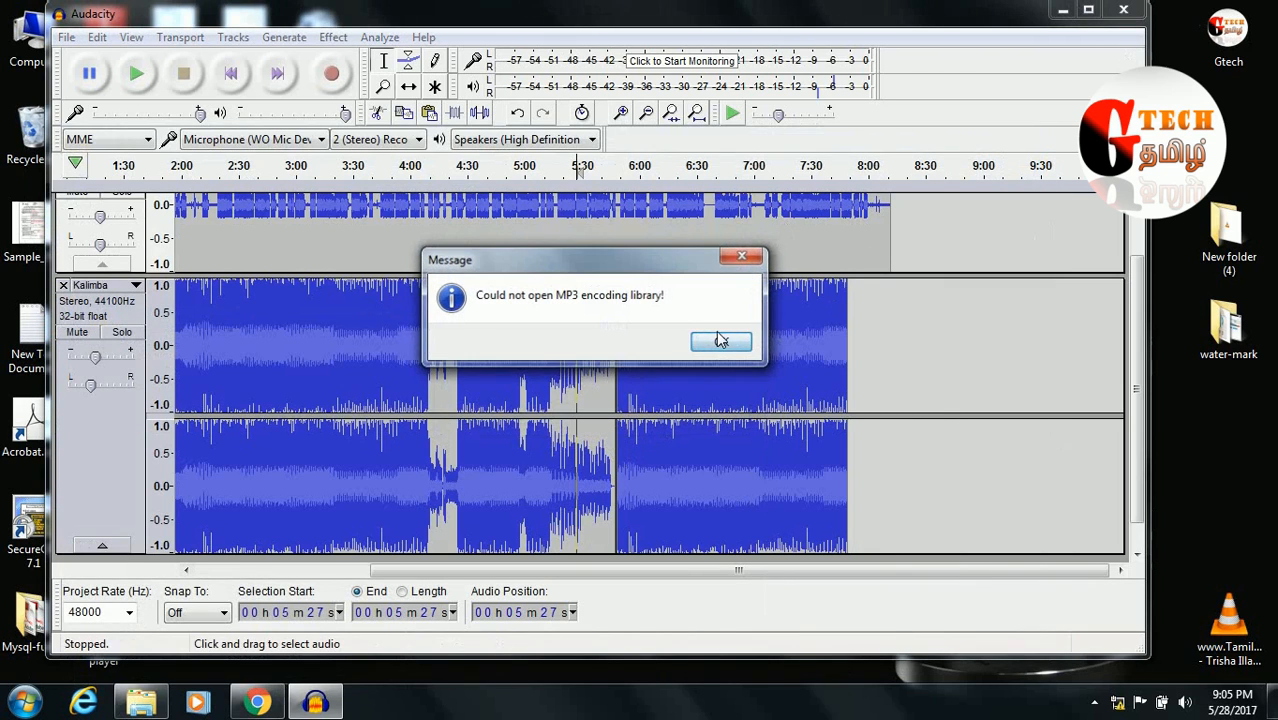
click(720, 341)
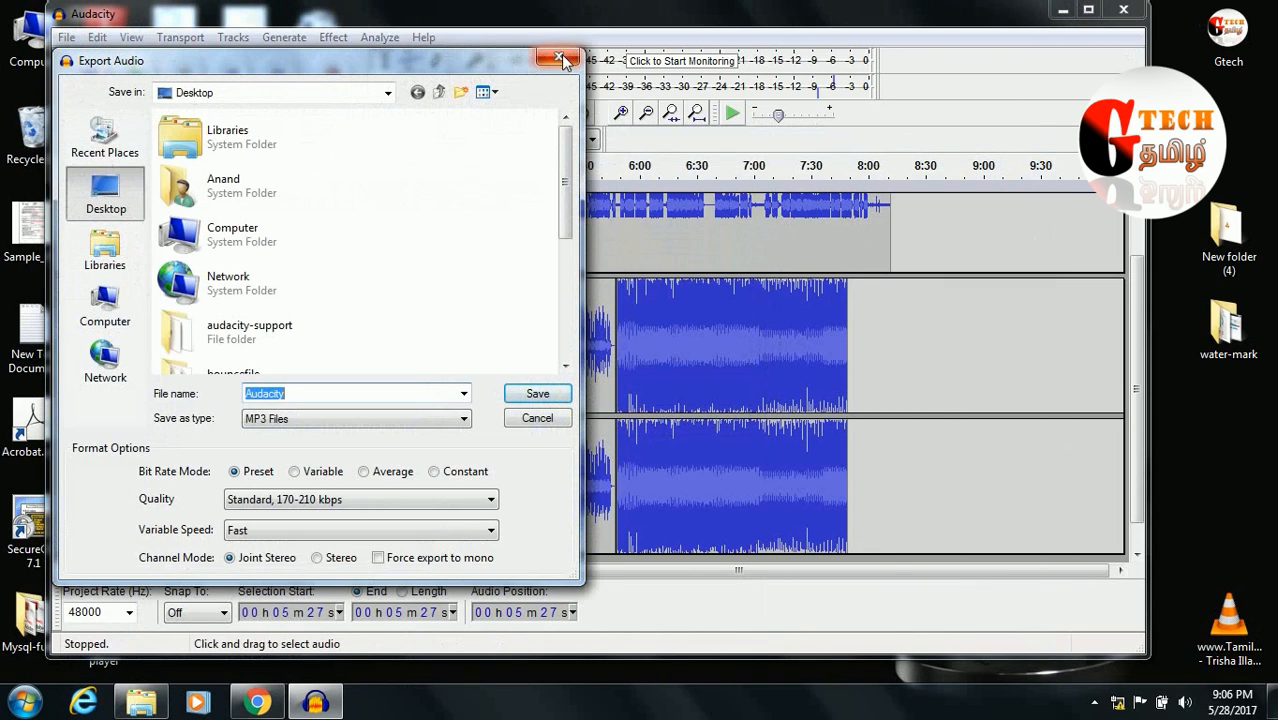
Export the mix to the Desktop as an MP3 file named Audacity with the Standard, 170-210 kbps preset, keeping the metadata tags.
click(540, 395)
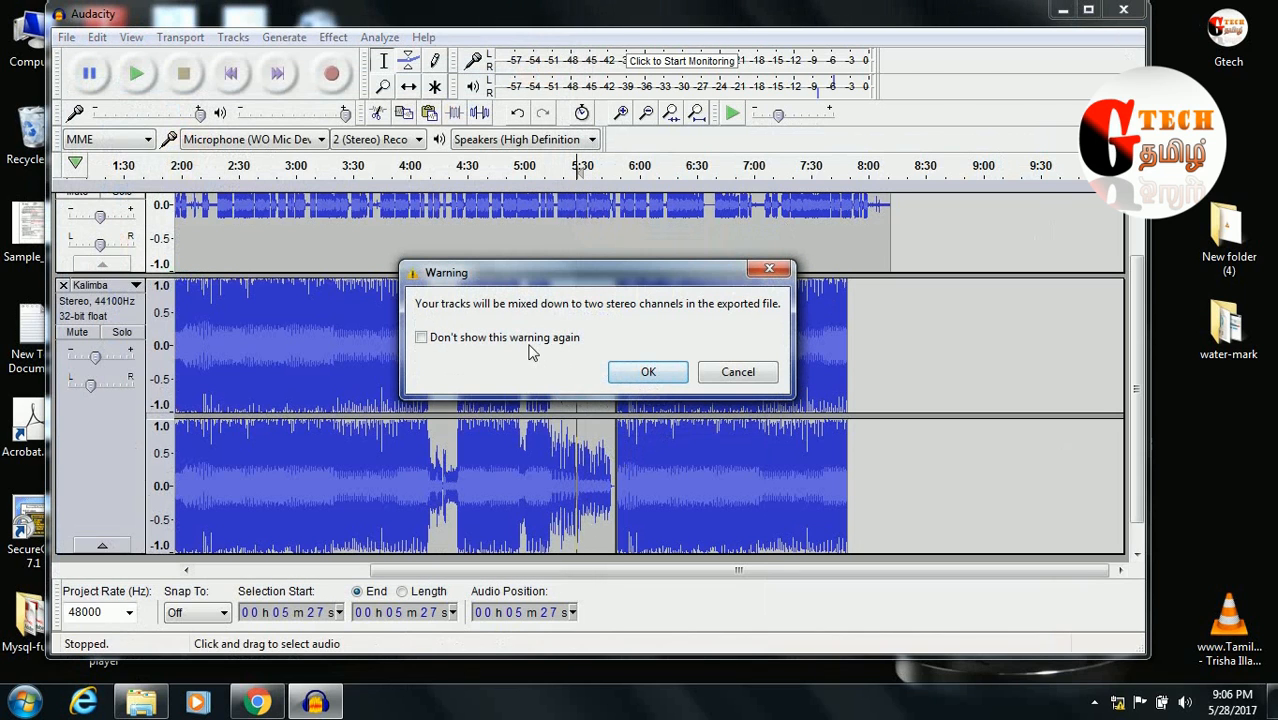
click(532, 342)
click(648, 371)
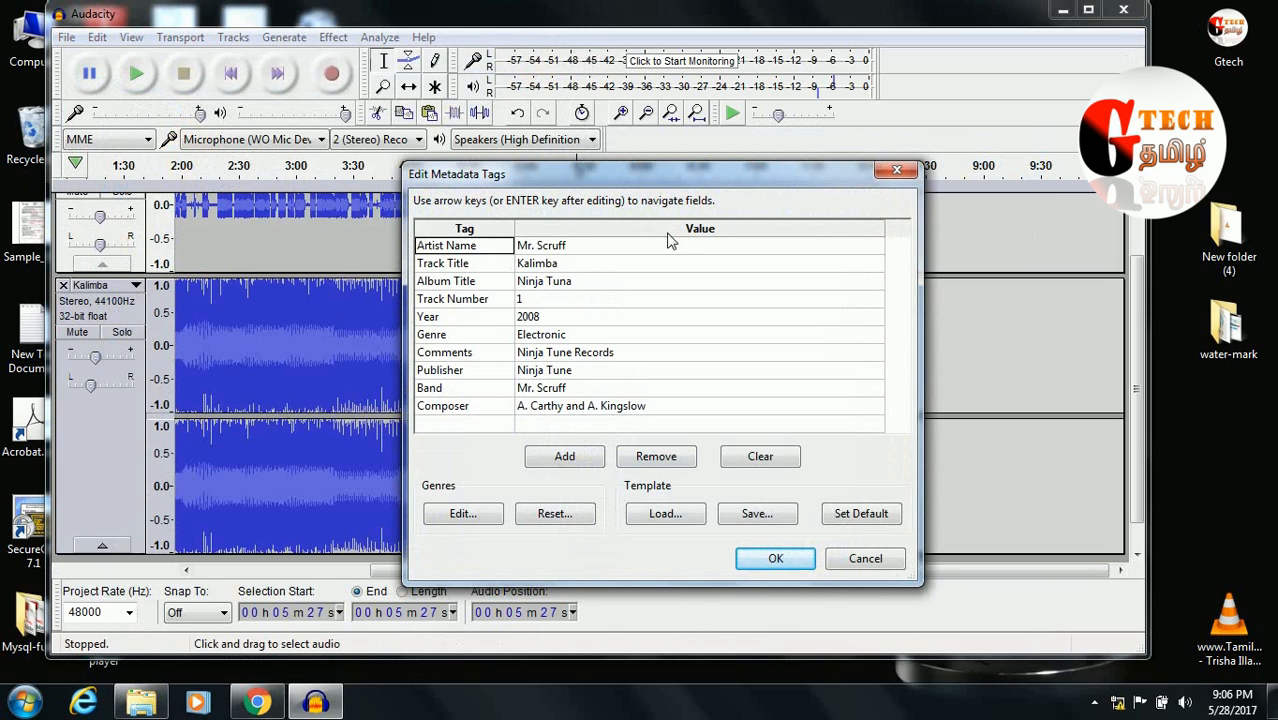
click(776, 560)
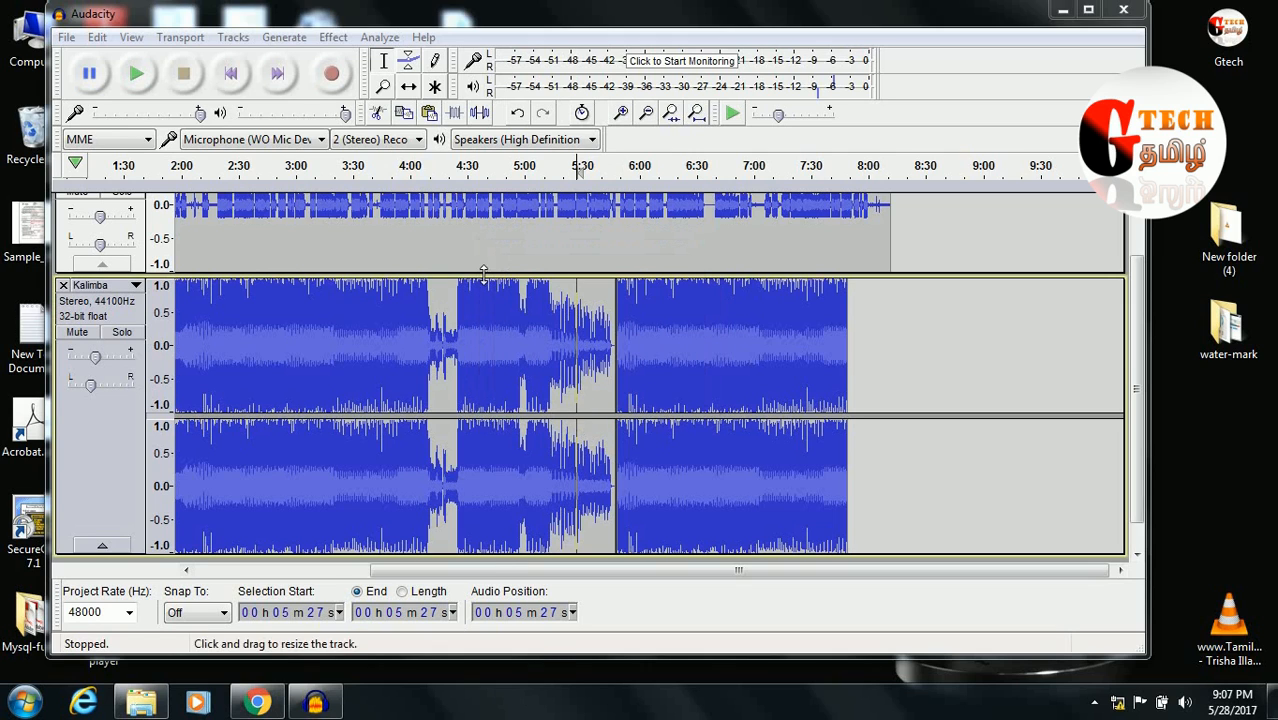
Check the file type and size of the exported Audacity MP3 on the desktop in its properties.
click(1062, 10)
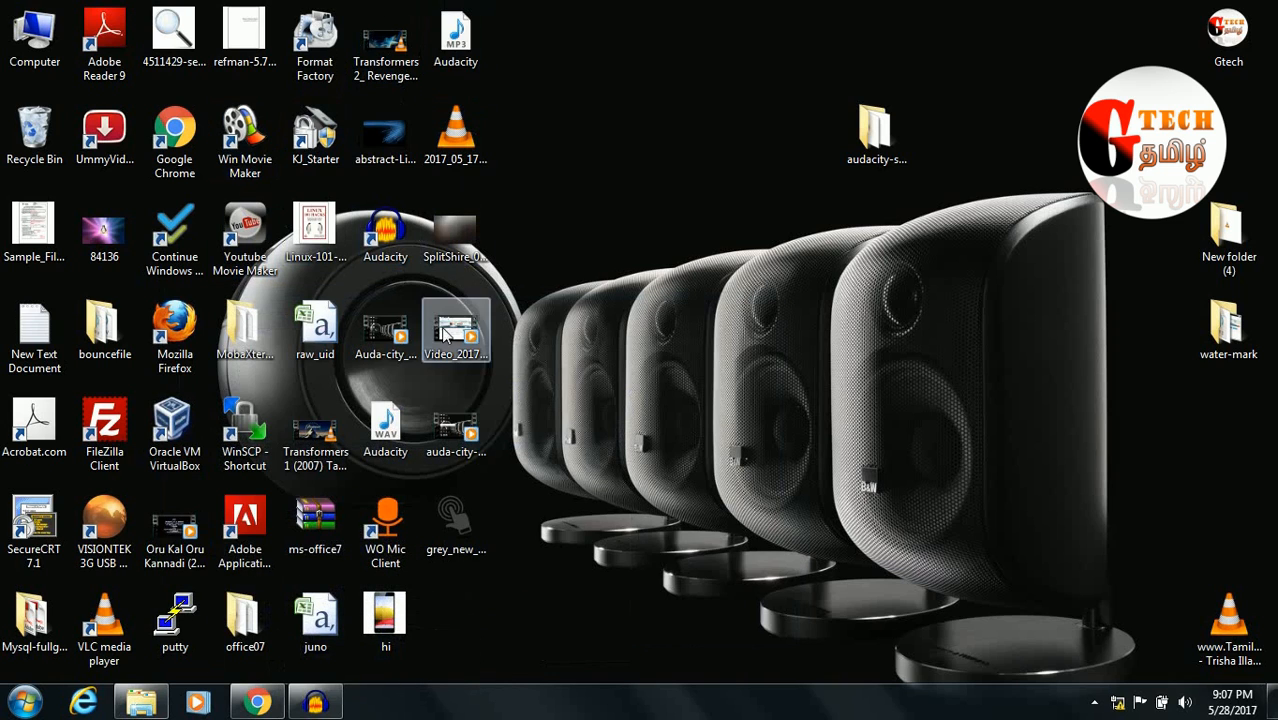
click(470, 37)
right_click(470, 35)
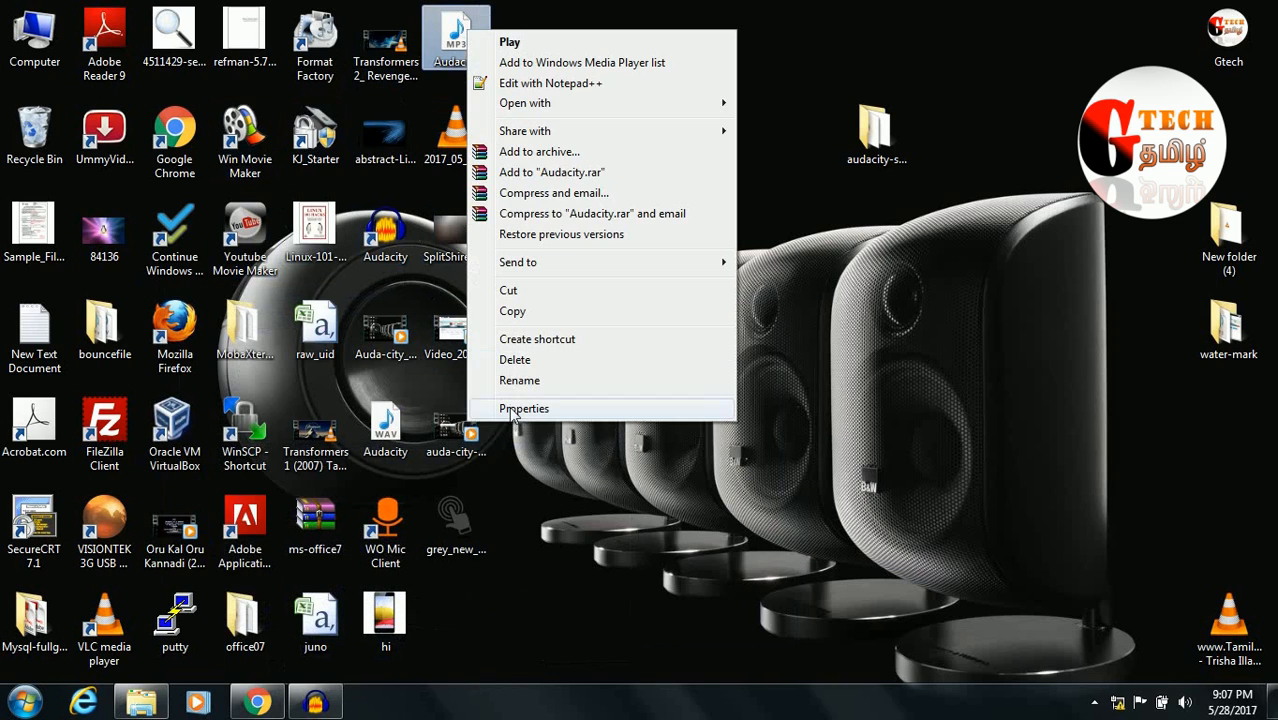
click(519, 410)
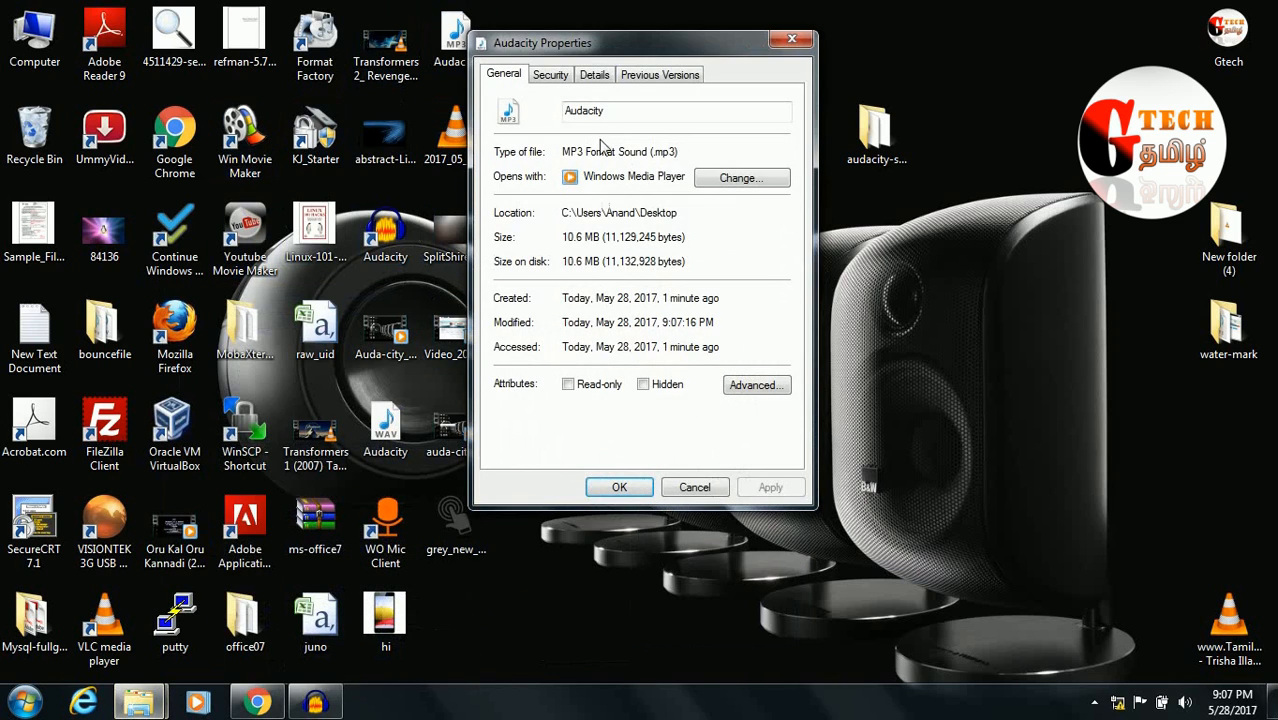
click(694, 488)
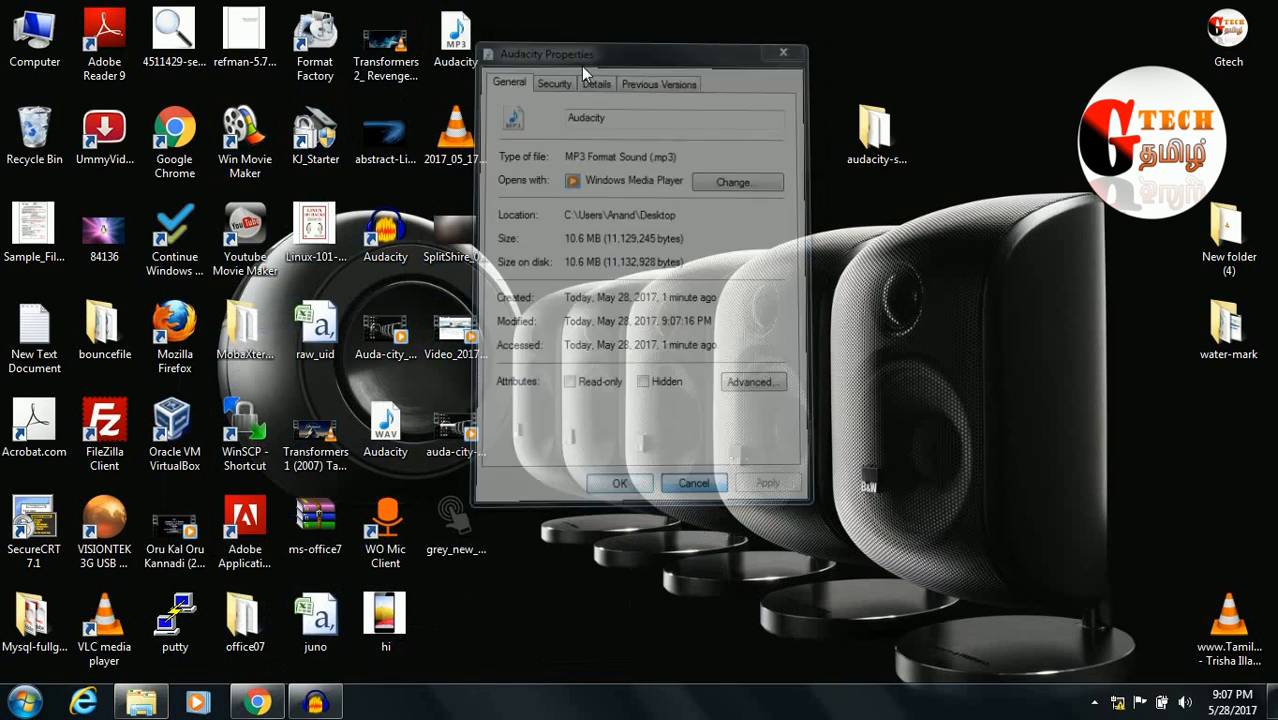
Play the exported Audacity MP3 in VLC media player to hear the result, and close the player.
right_click(441, 64)
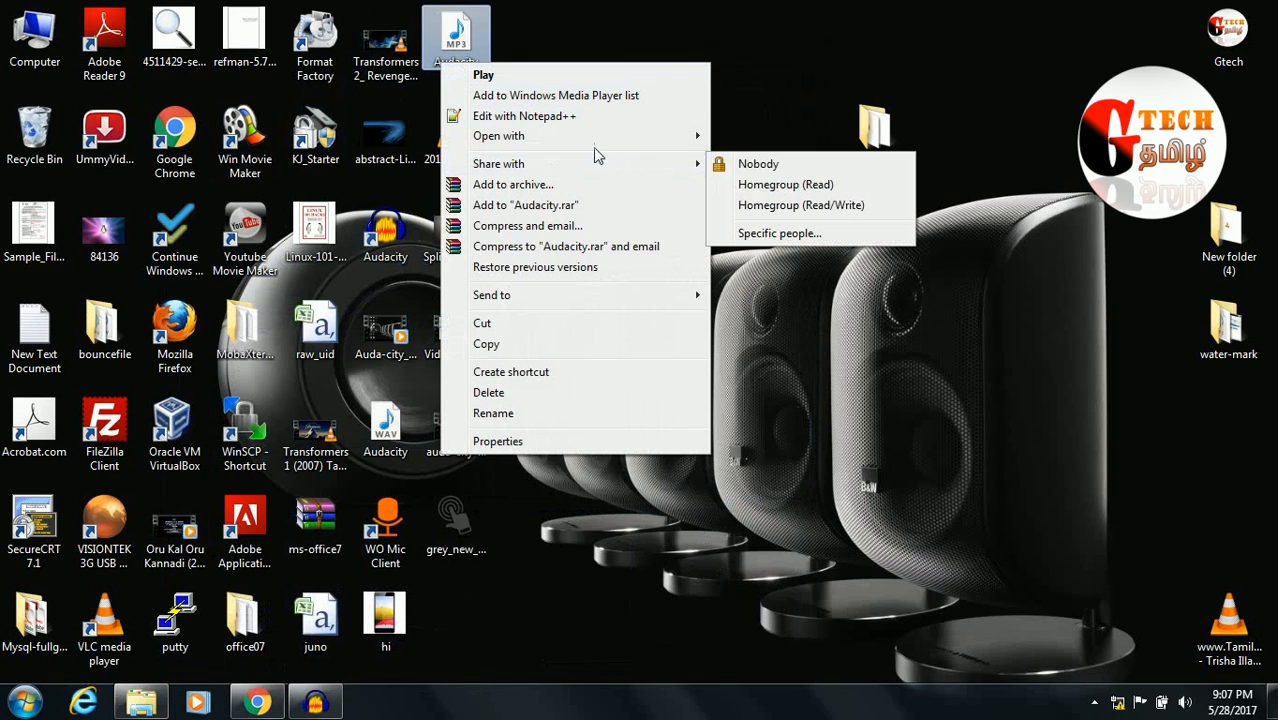
mouse_move(588, 136)
click(729, 141)
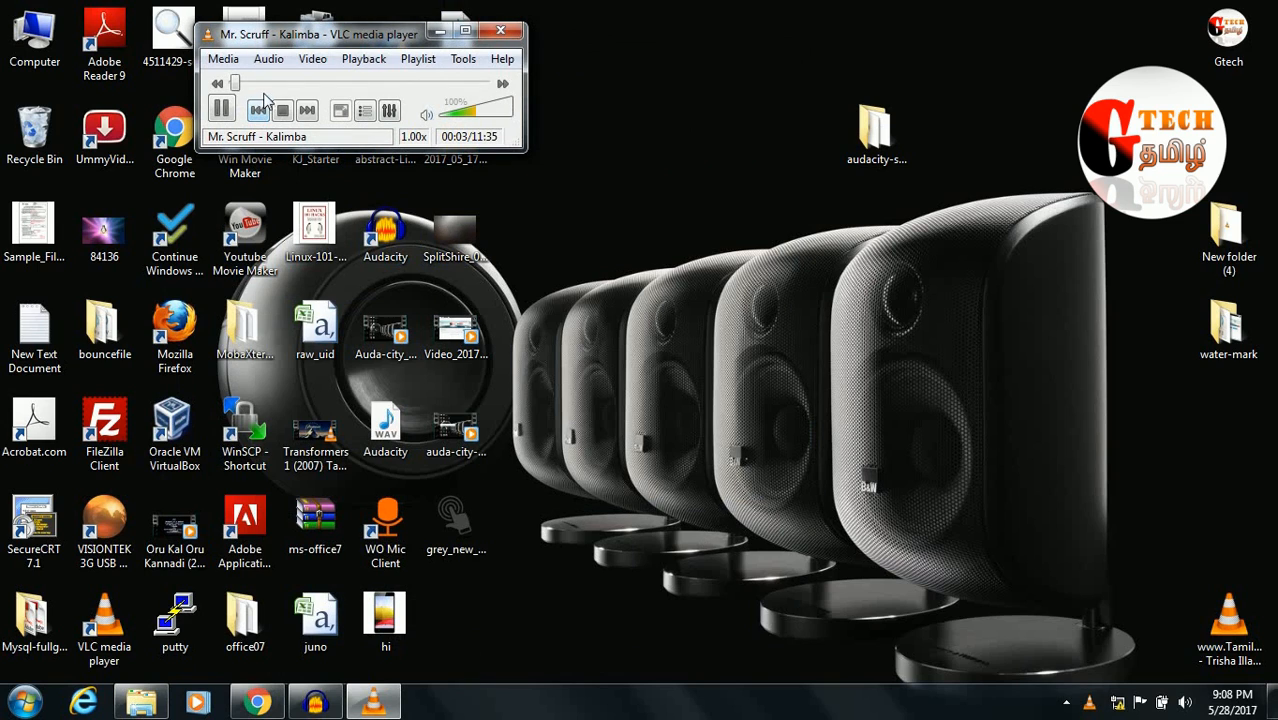
click(508, 30)
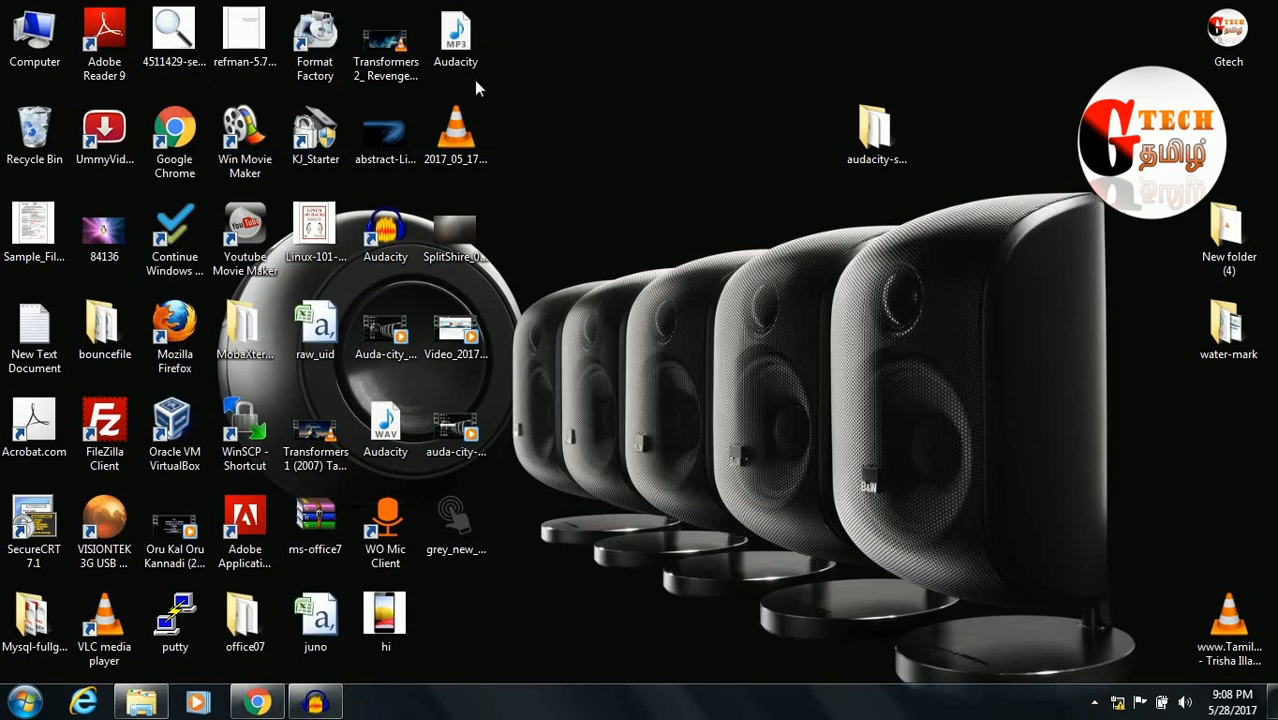
Switch to Audacity, lower the Kalimba track's gain and pan the track fully left.
click(318, 704)
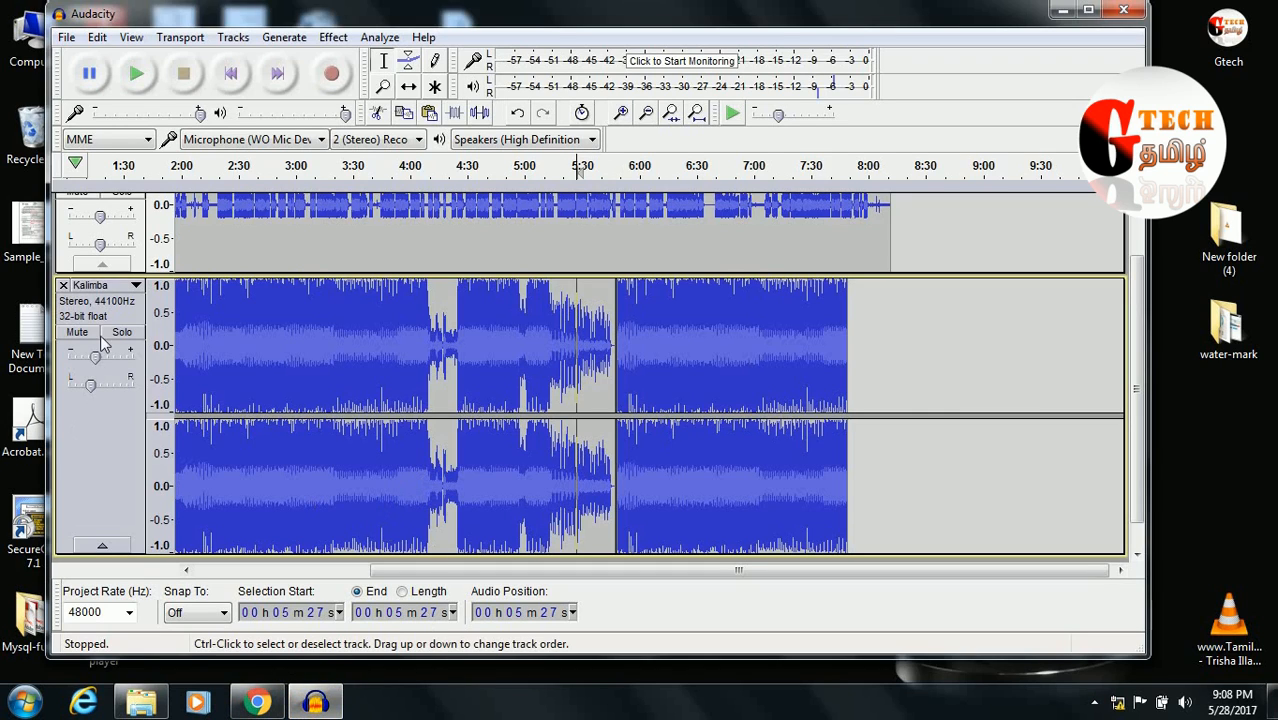
drag(95, 358, 77, 382)
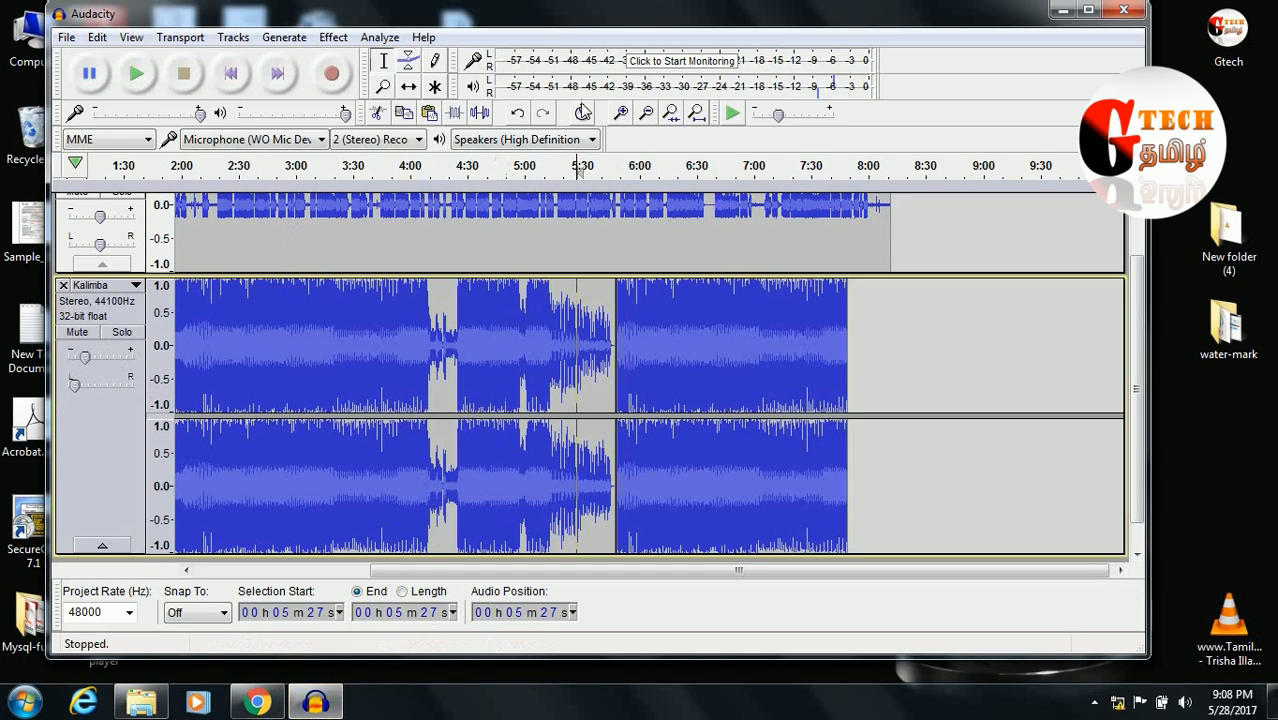
drag(668, 20, 838, 20)
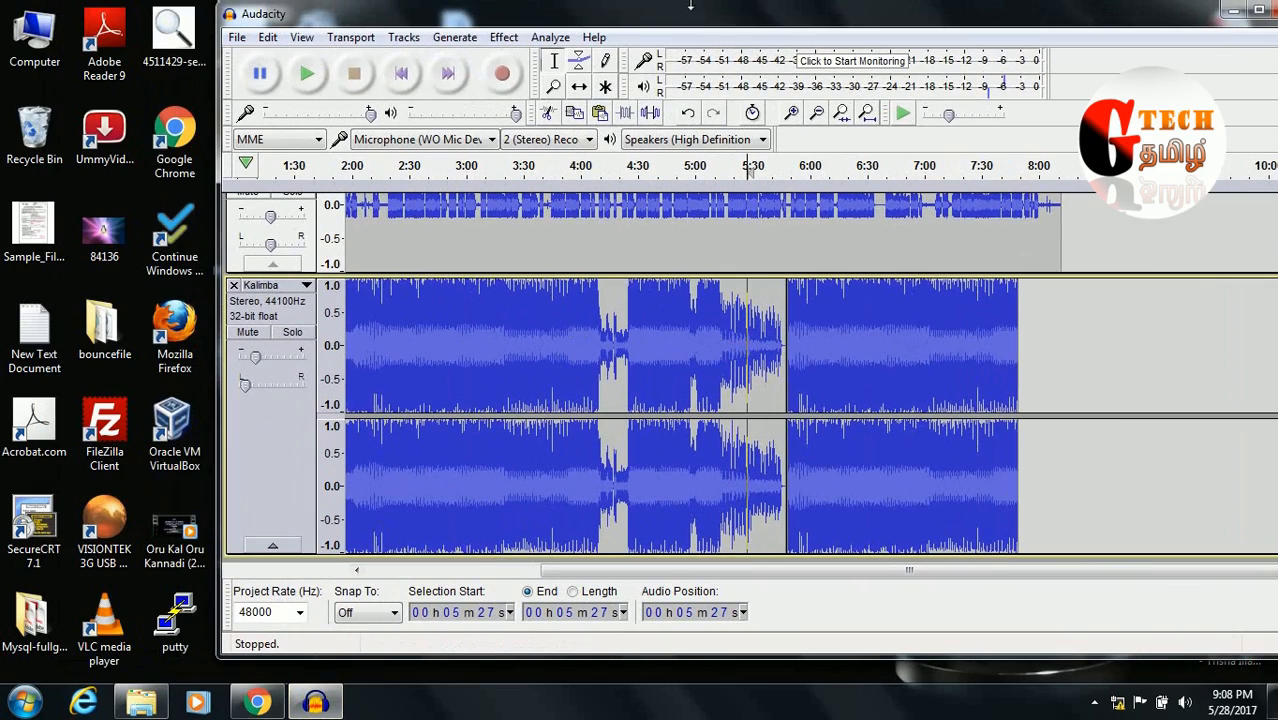
drag(695, 17, 637, 17)
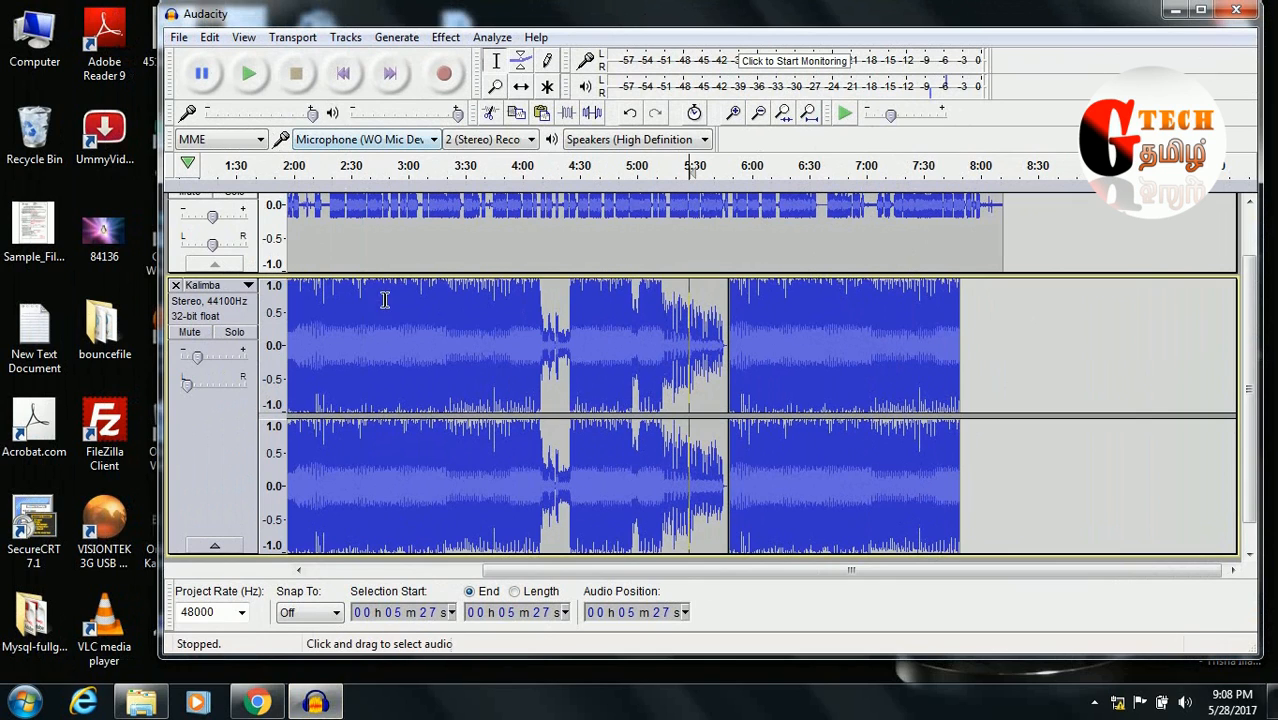
Delete all audio from both the Audacity voice track and the Kalimba track.
click(538, 226)
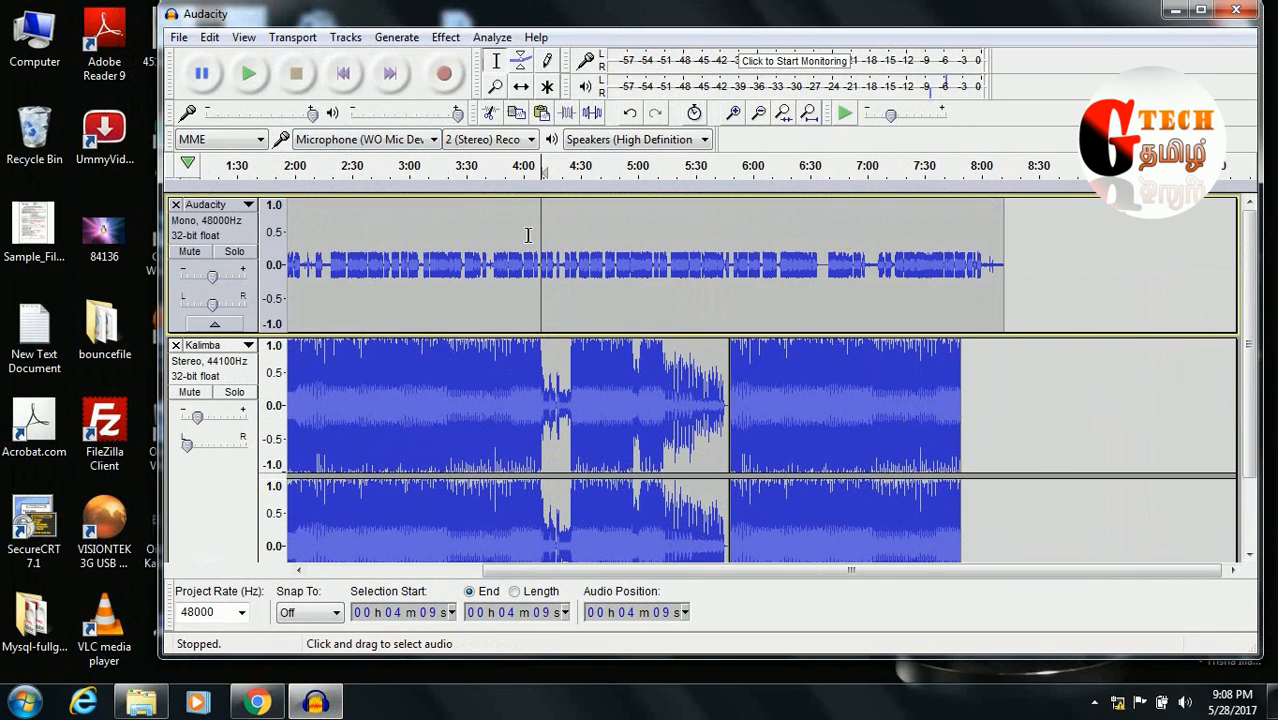
key(ctrl+a)
key(Delete)
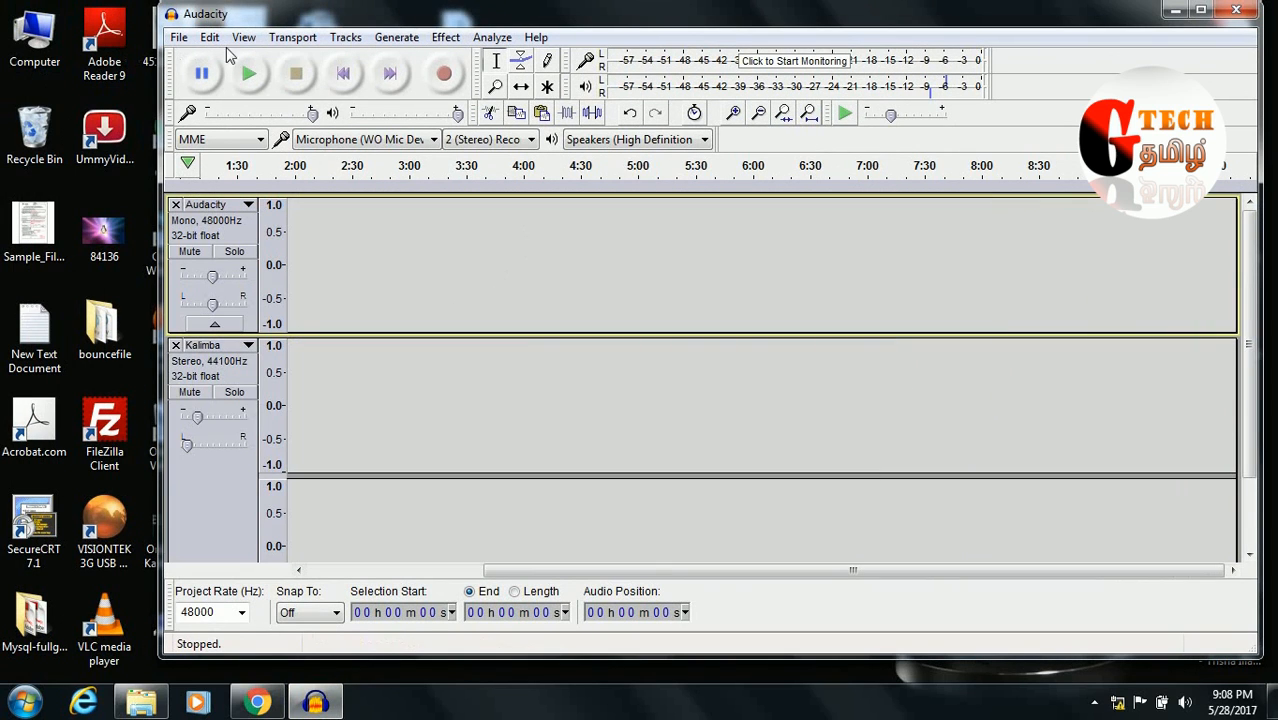
drag(291, 19, 659, 2)
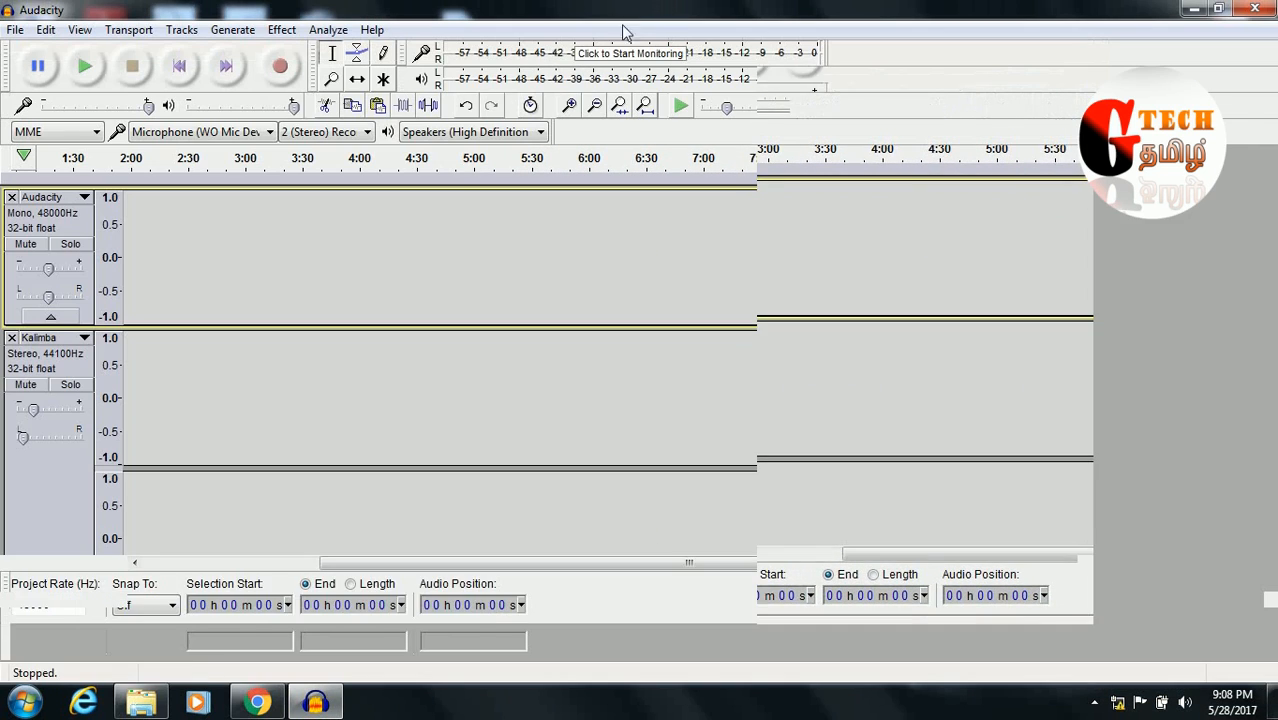
click(1218, 8)
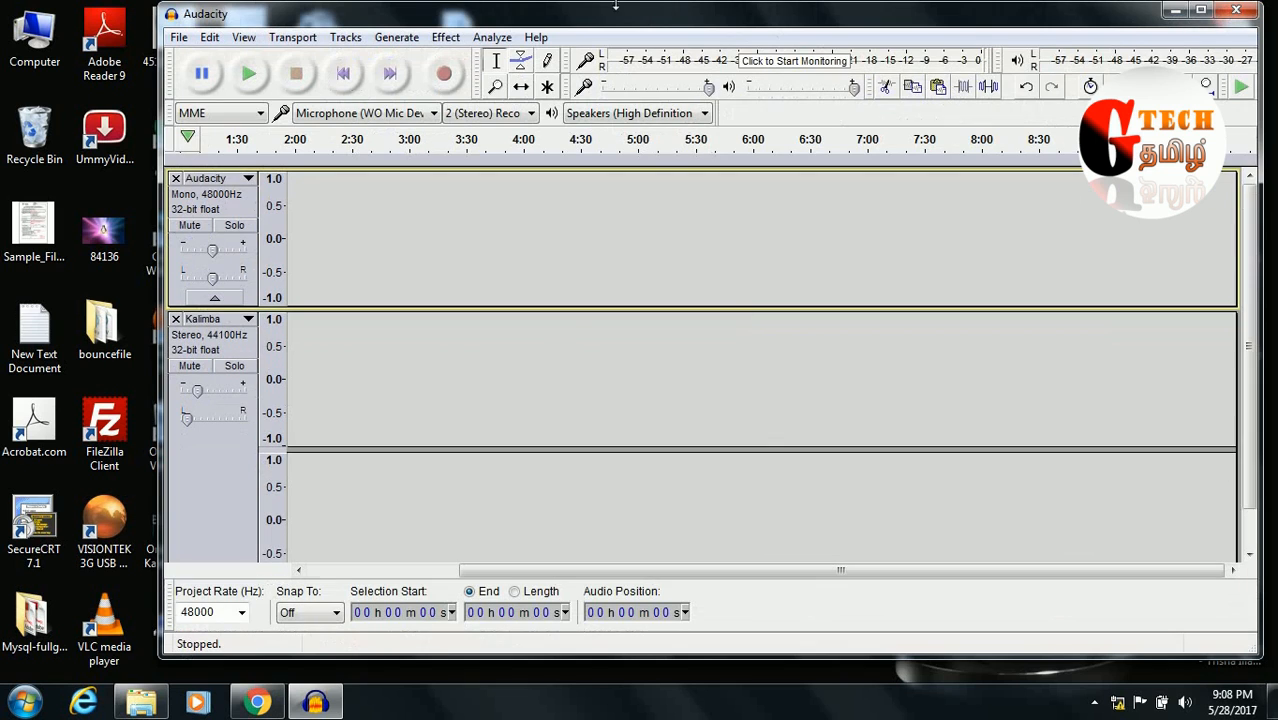
click(1200, 10)
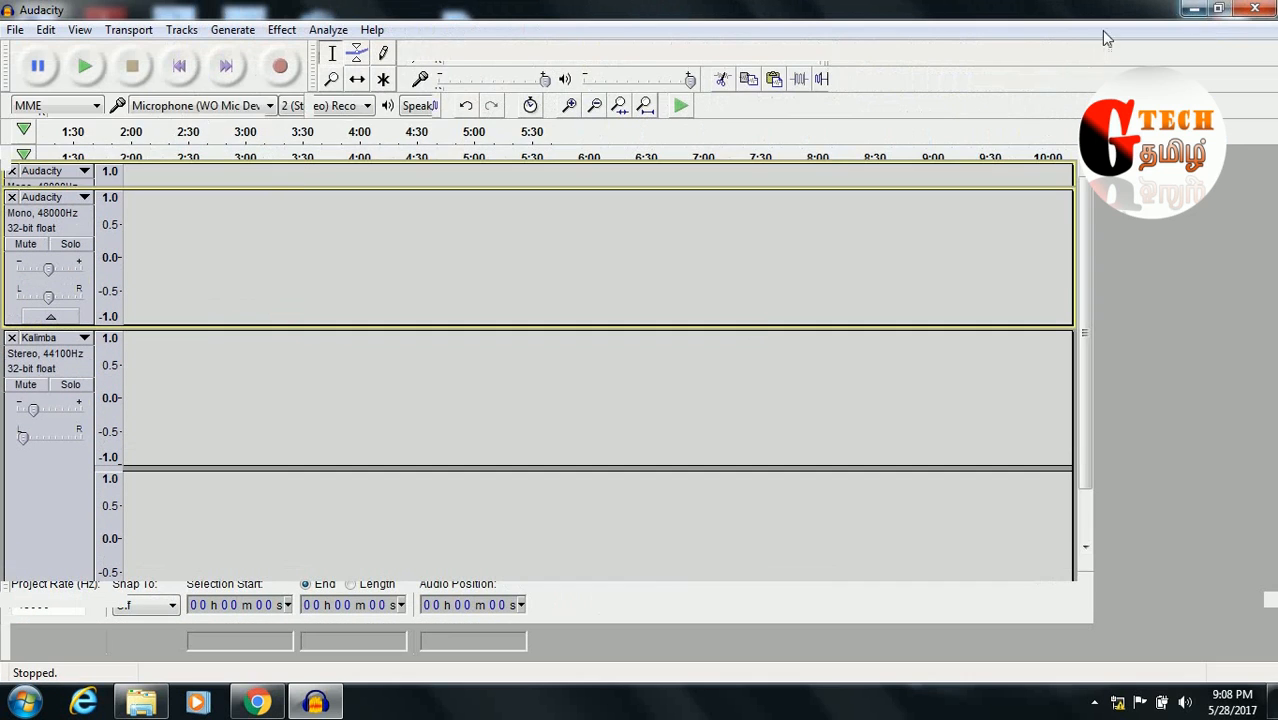
Preview the desktop video 2017_05_17_22_50_53.mp4 in VLC media player, skipping through it, and close the player.
click(1195, 10)
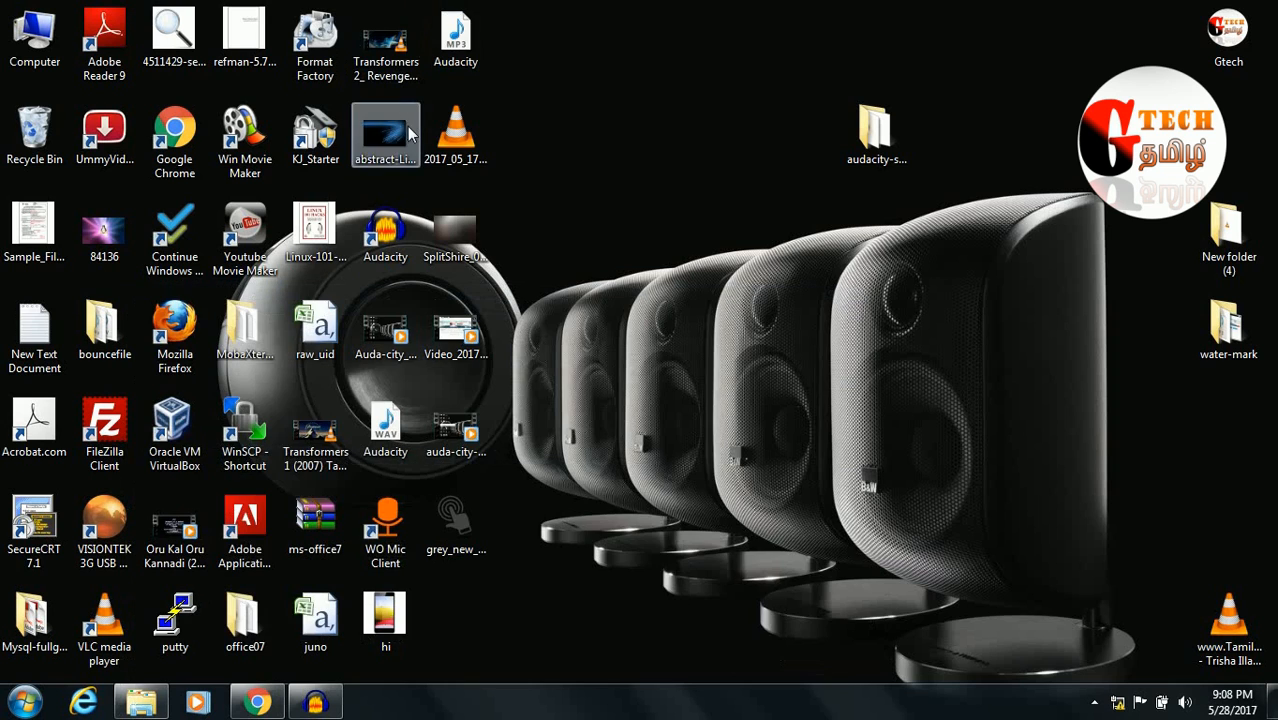
double_click(440, 148)
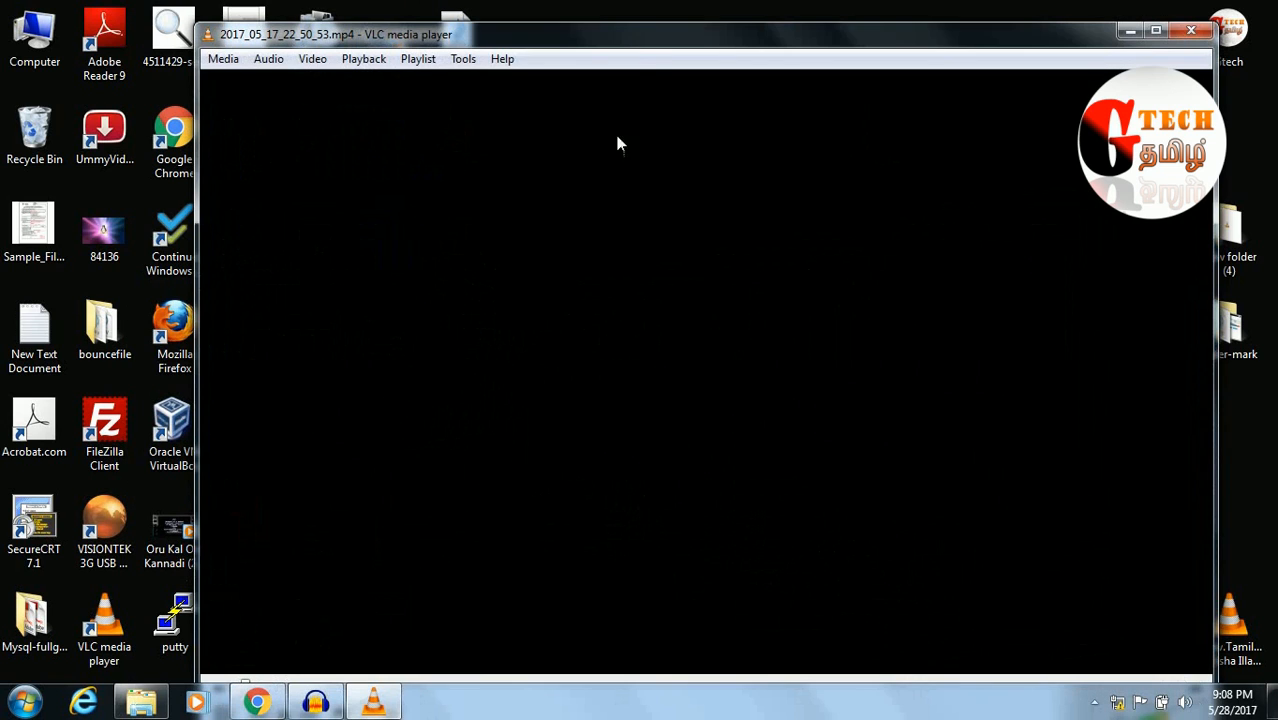
drag(630, 46, 555, 26)
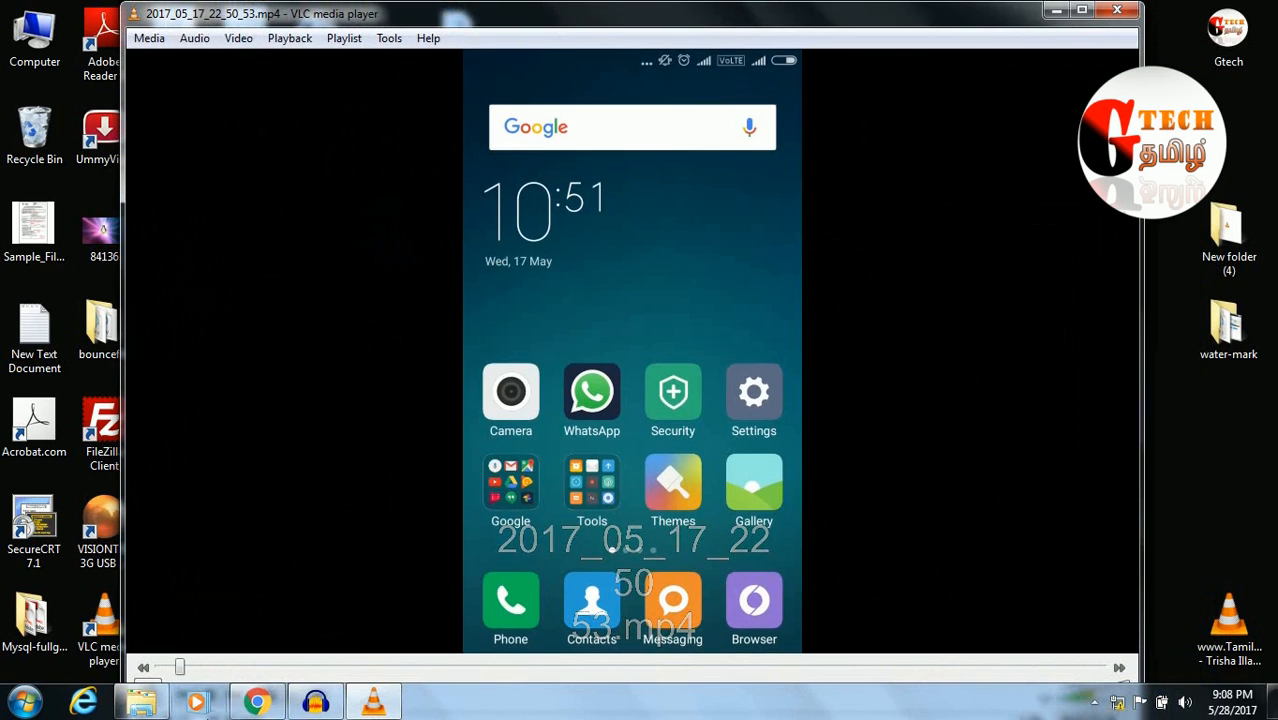
click(250, 668)
click(322, 668)
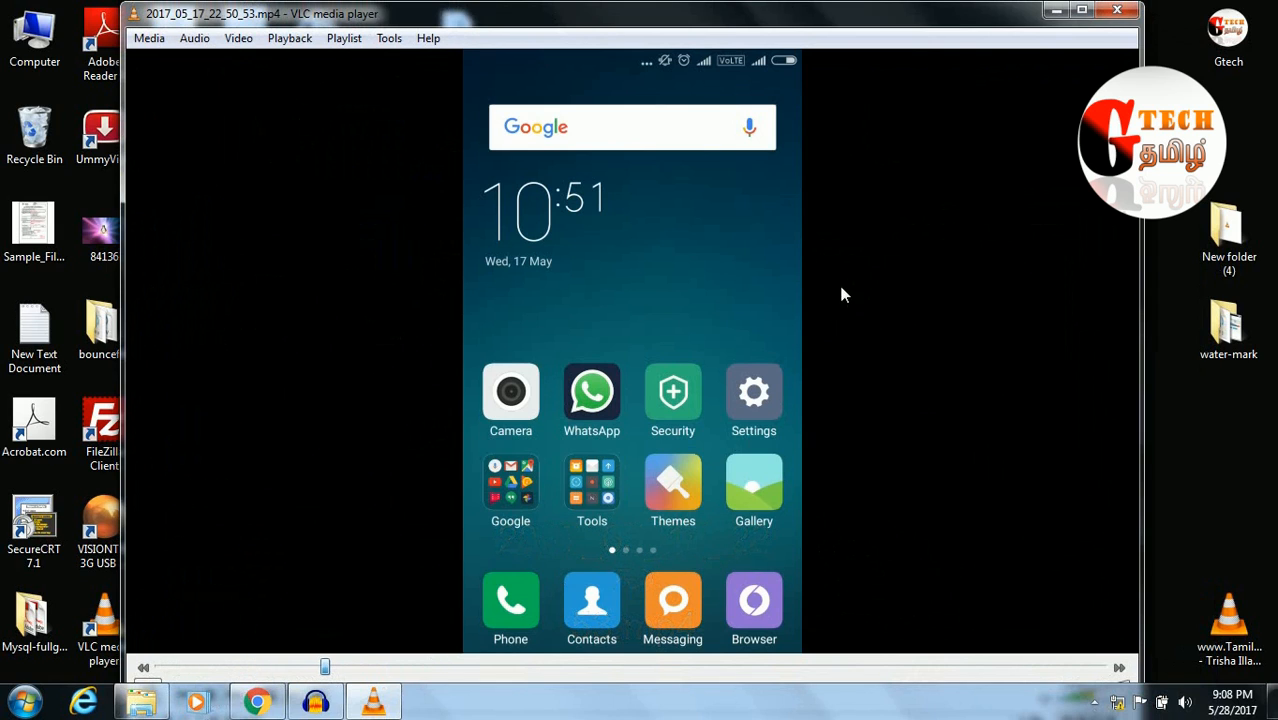
click(588, 668)
click(711, 668)
click(1118, 12)
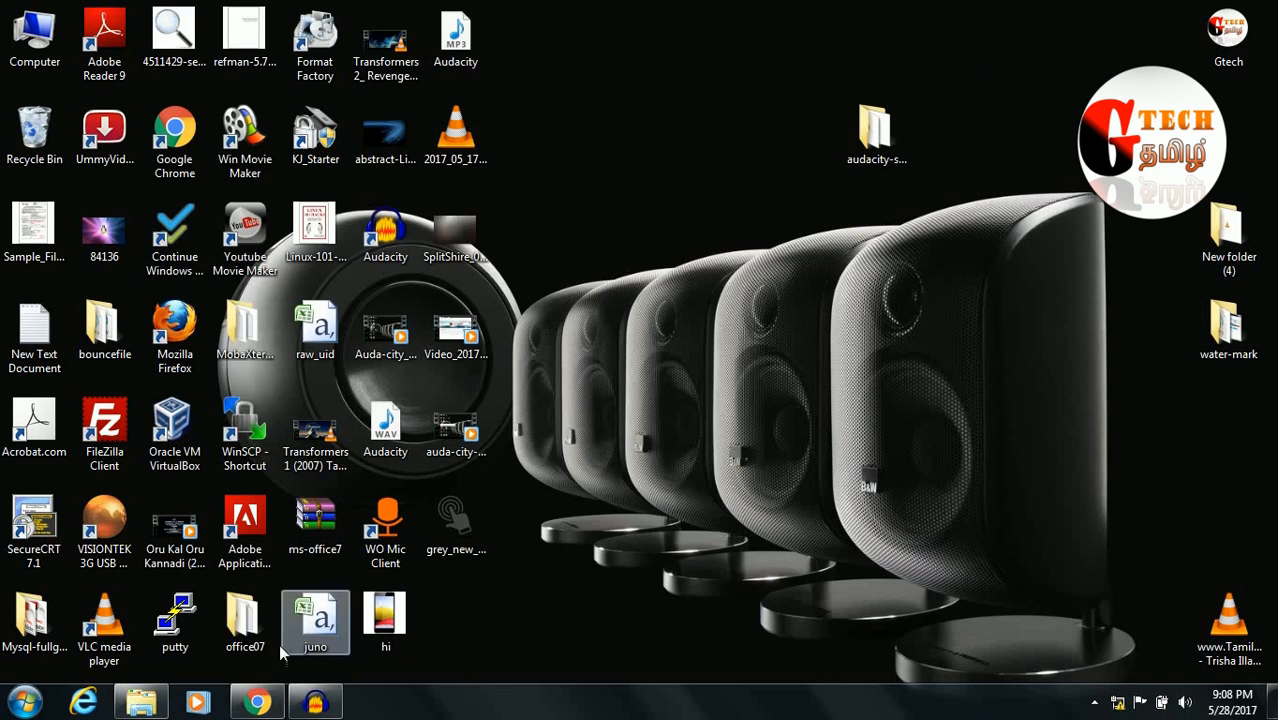
Try to import the desktop video 2017_05_17_22_50_53.mp4 into the Audacity project.
click(389, 554)
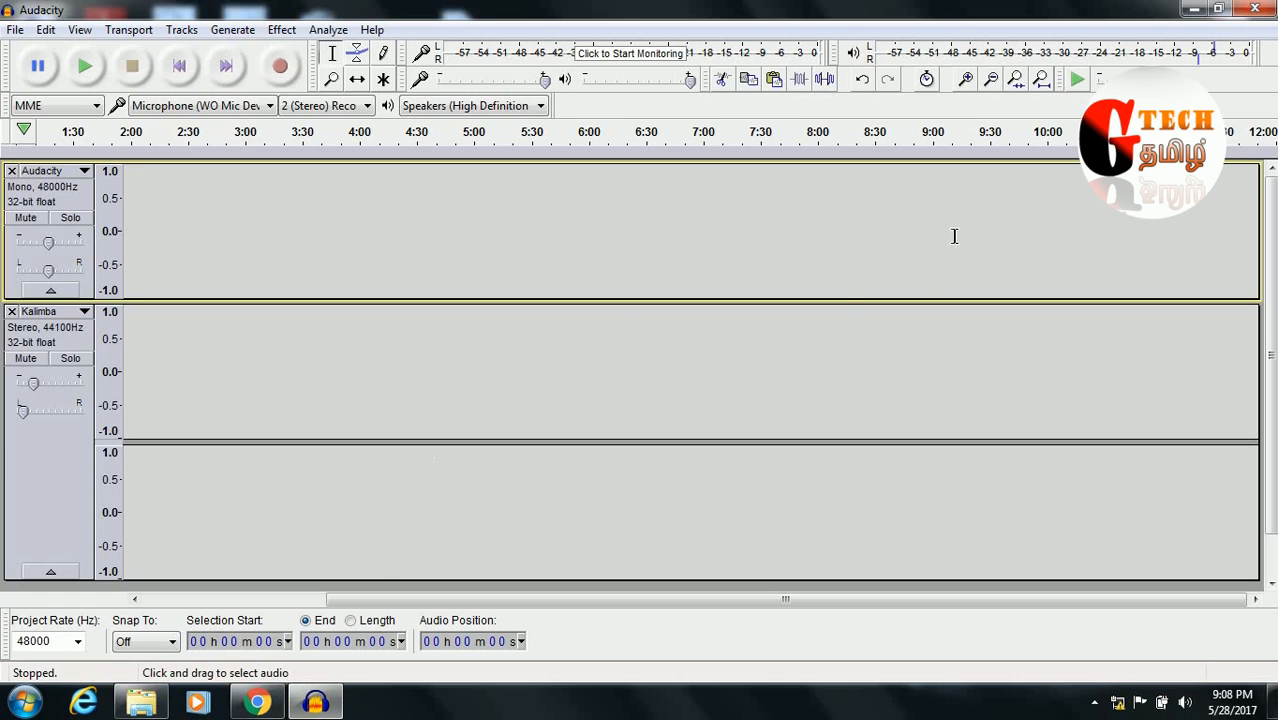
click(1220, 10)
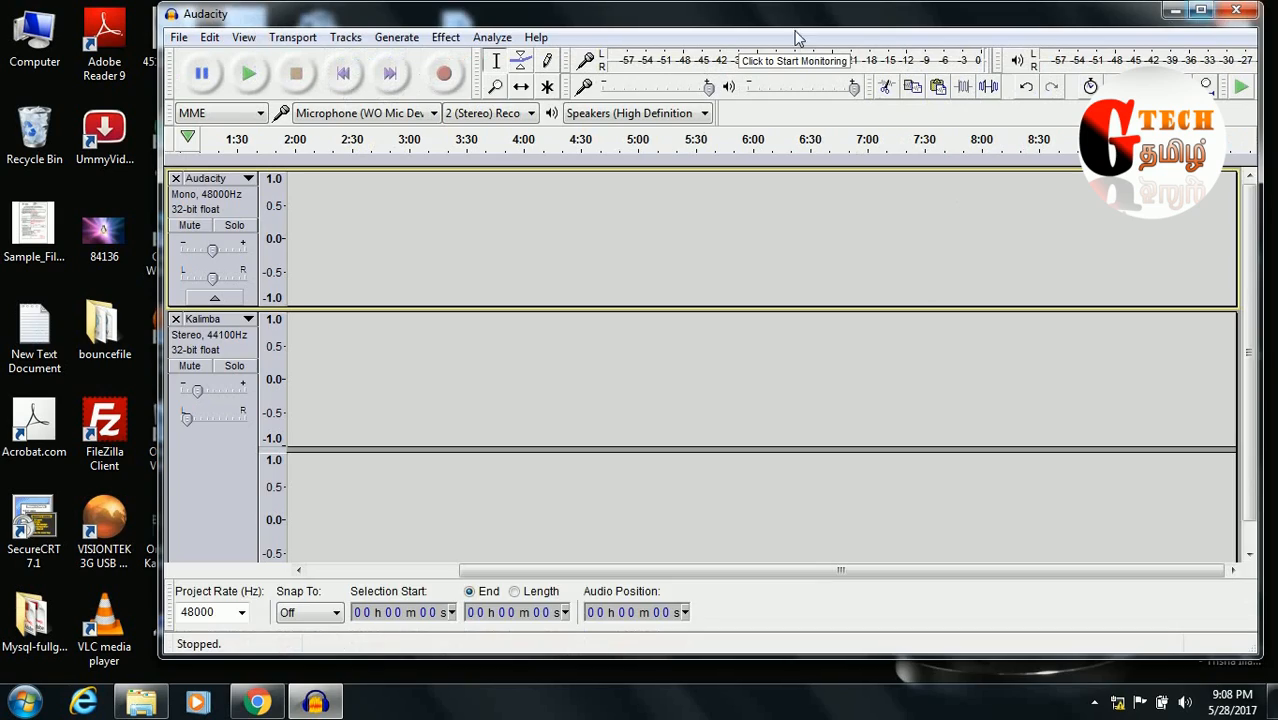
drag(790, 26, 1117, 52)
drag(453, 145, 826, 300)
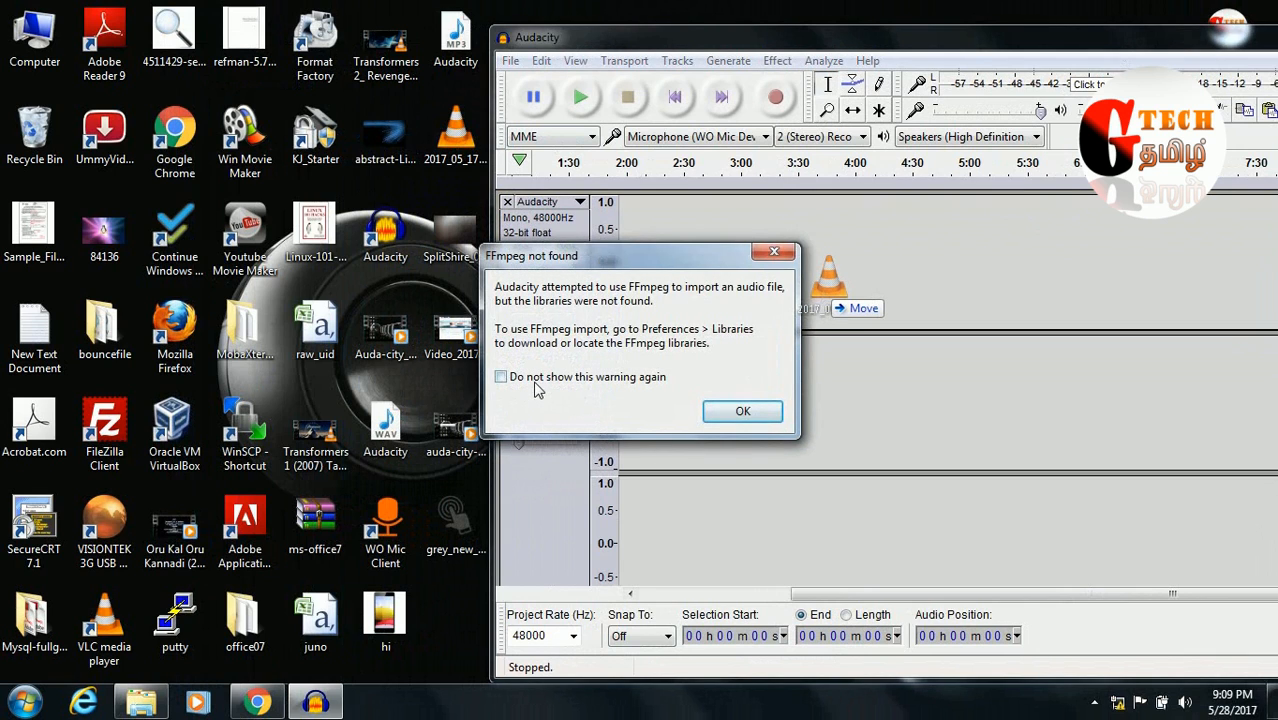
click(755, 423)
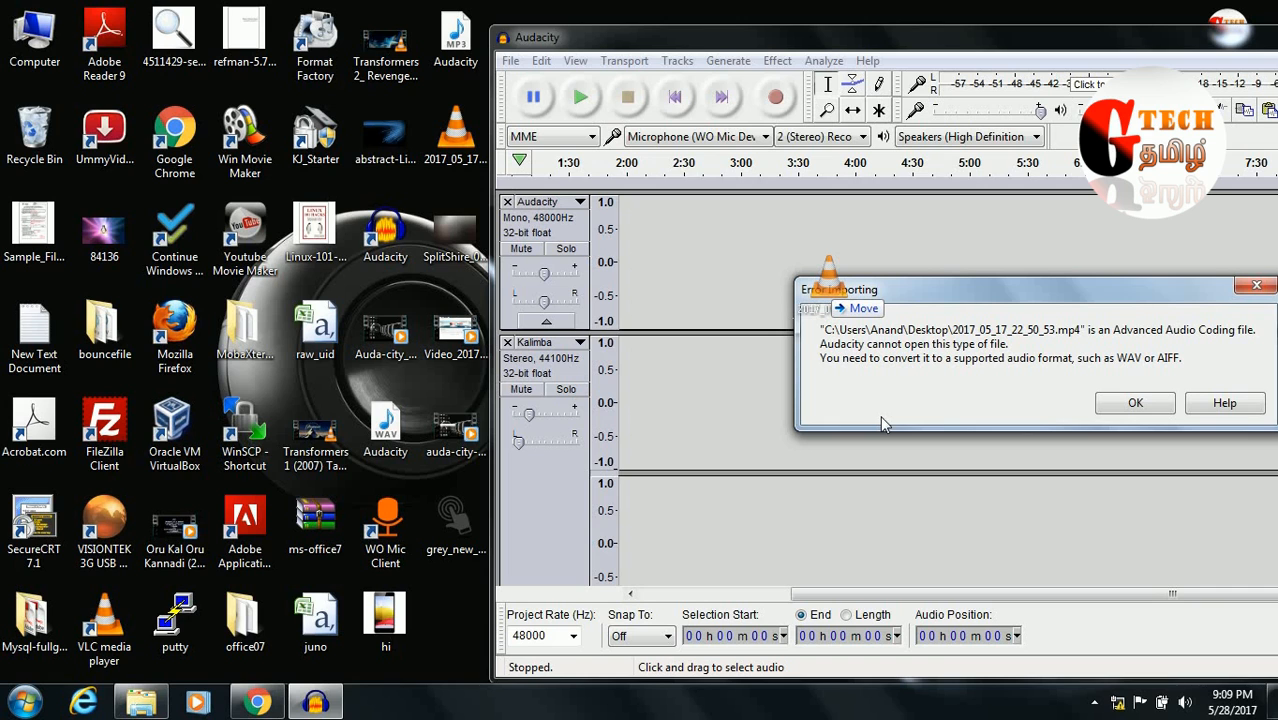
click(1140, 403)
drag(900, 50, 435, 28)
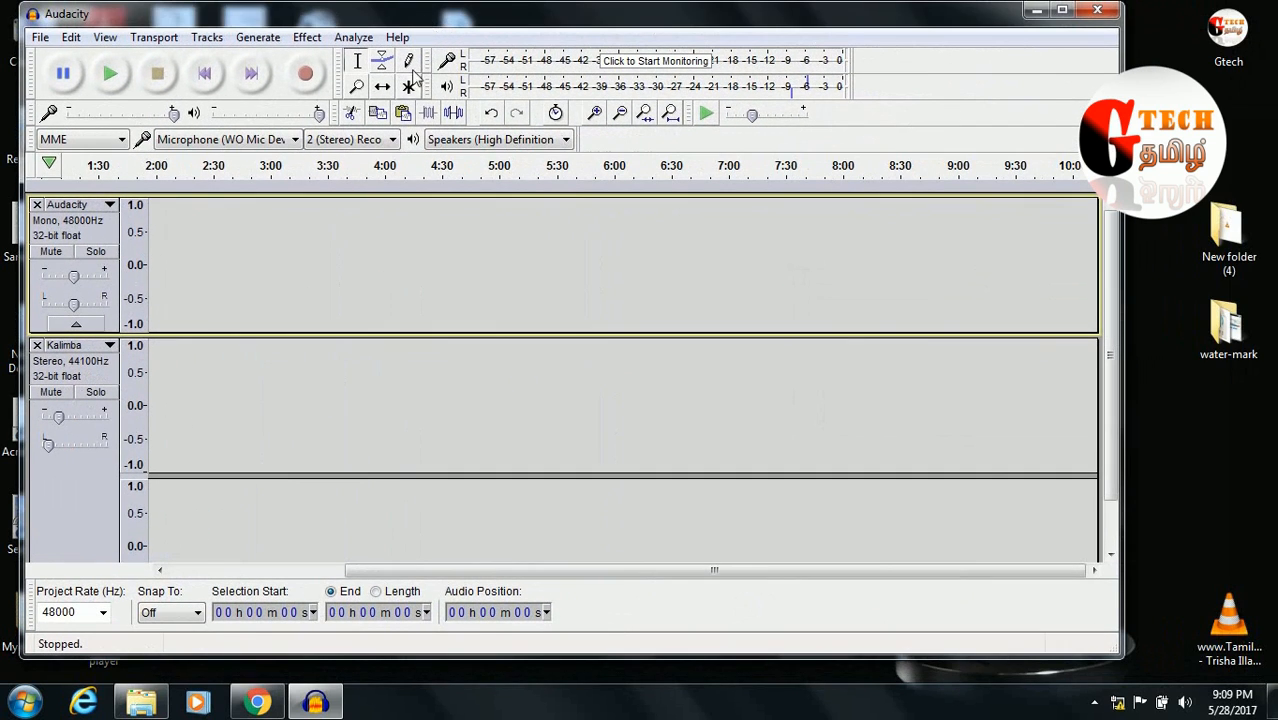
Install FFmpeg for Audacity by running ffmpeg-win-2.2.2 from the audacity-support folder with the default setup options, and close the folder.
click(140, 705)
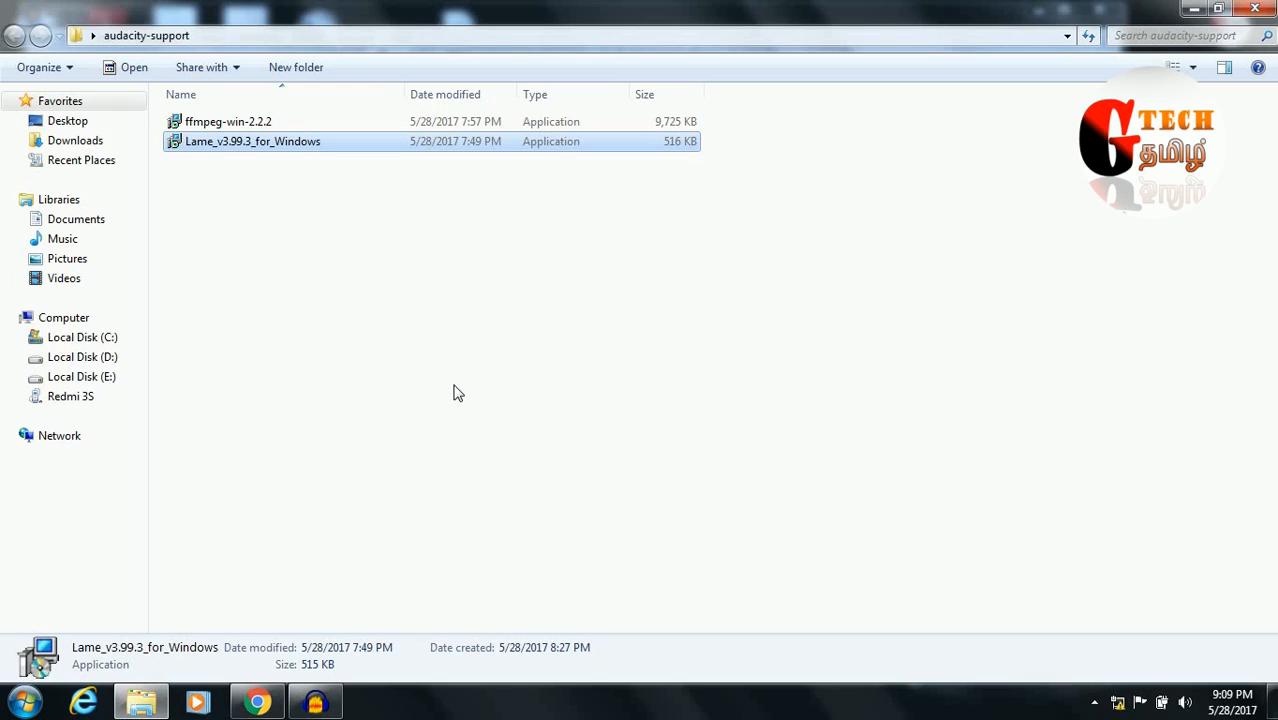
click(195, 122)
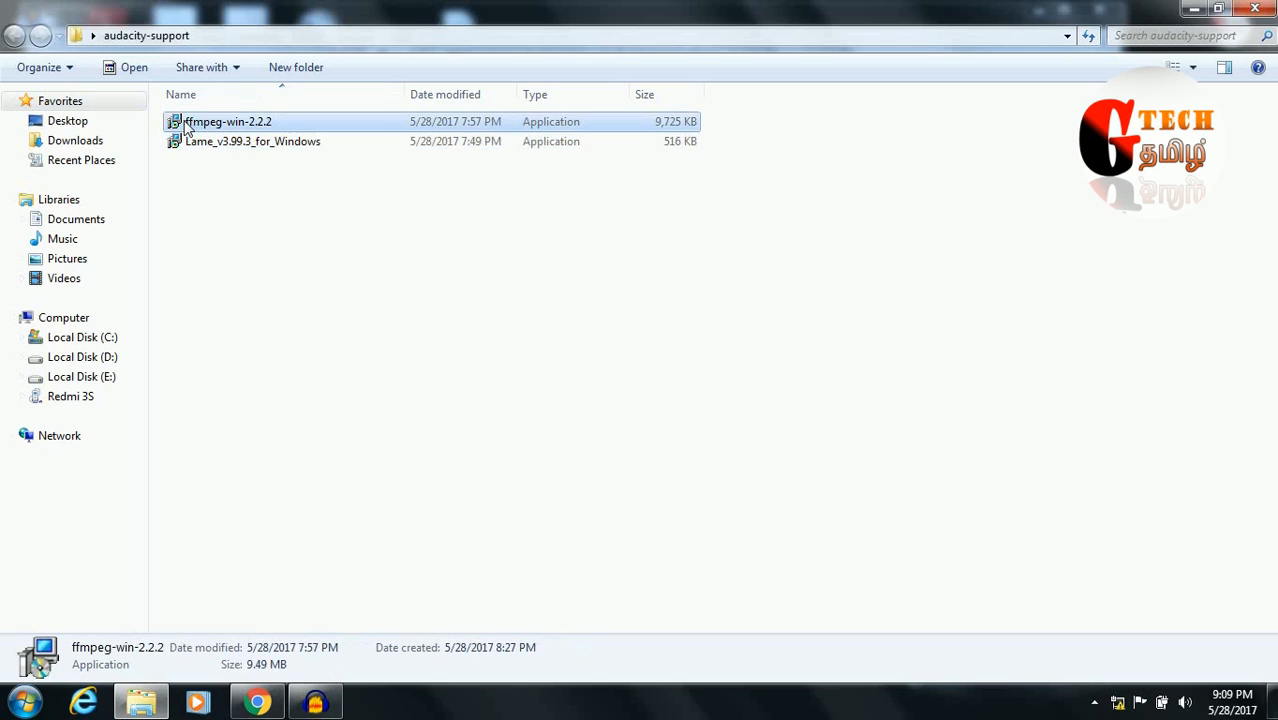
right_click(195, 124)
click(252, 154)
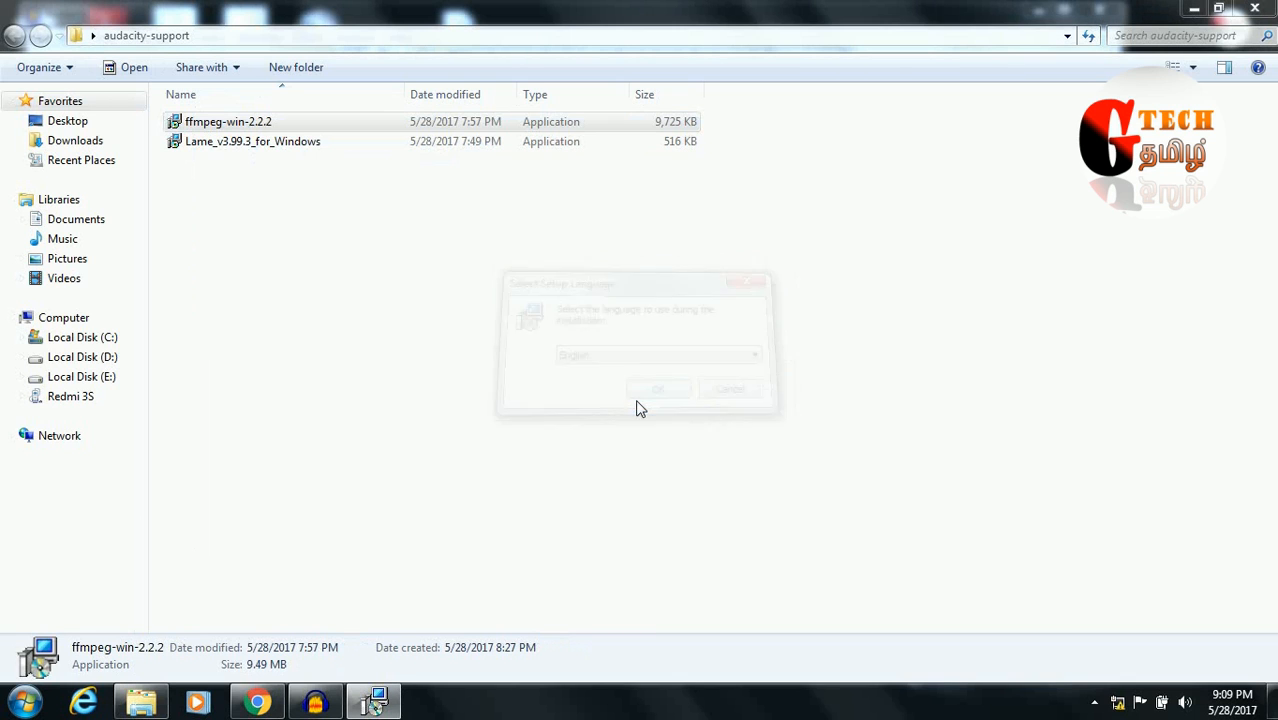
click(637, 397)
click(740, 503)
click(741, 503)
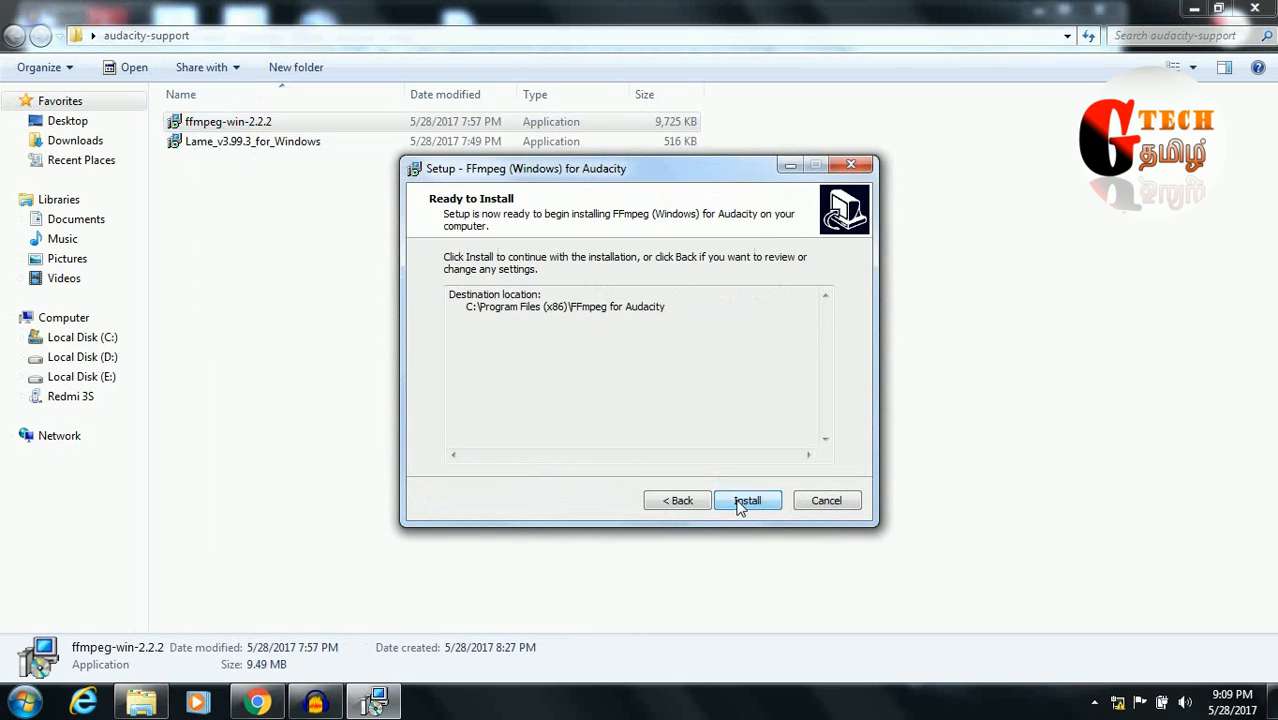
click(742, 502)
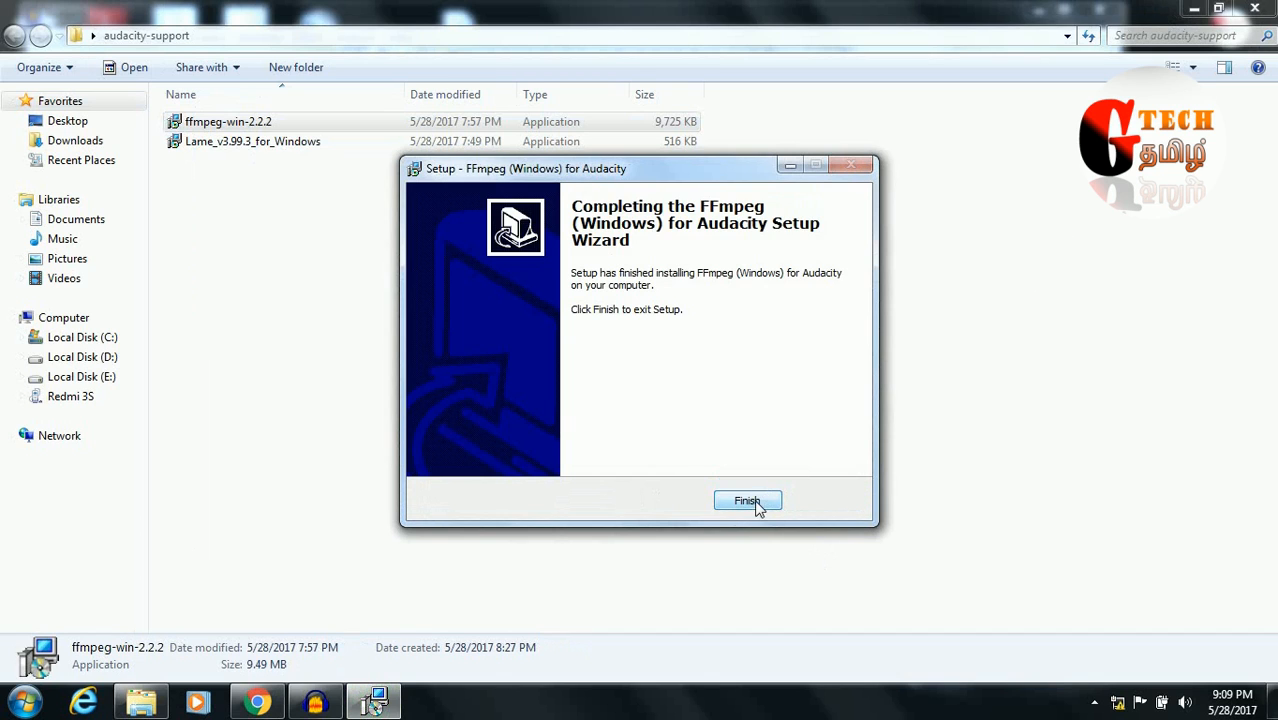
click(749, 501)
click(1250, 9)
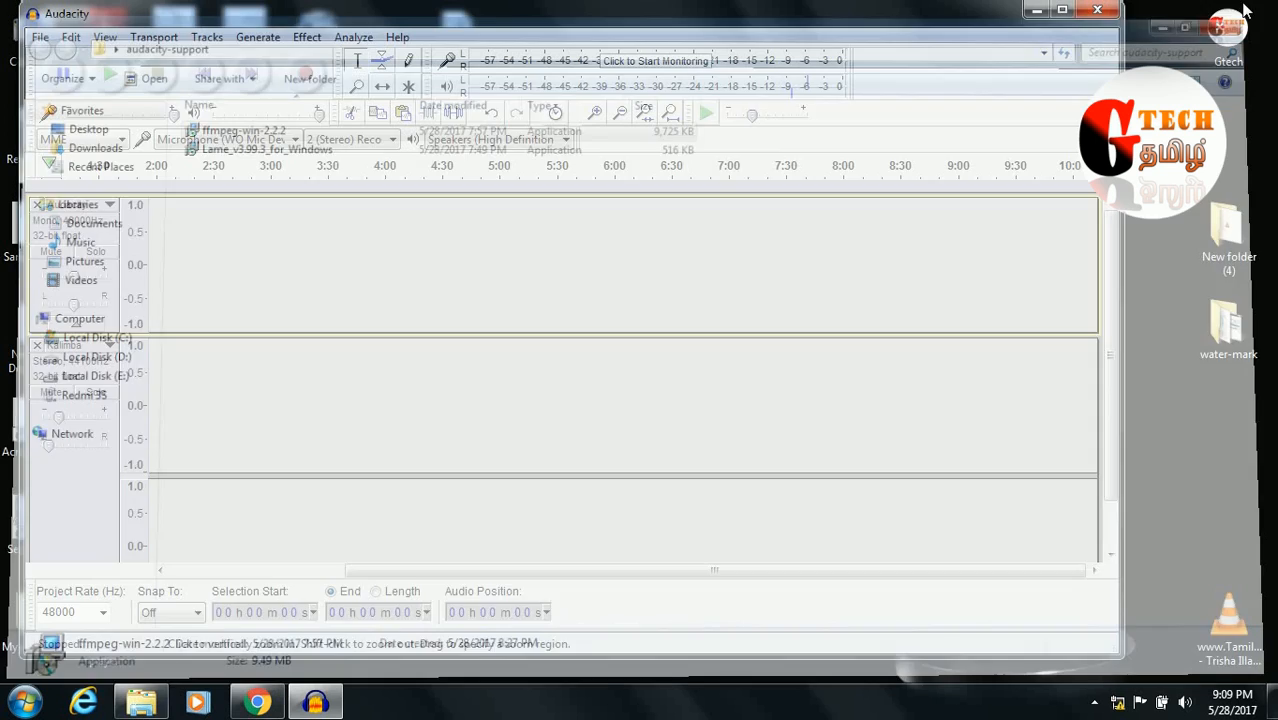
Close the Audacity project without saving changes and relaunch Audacity from the desktop.
click(1099, 9)
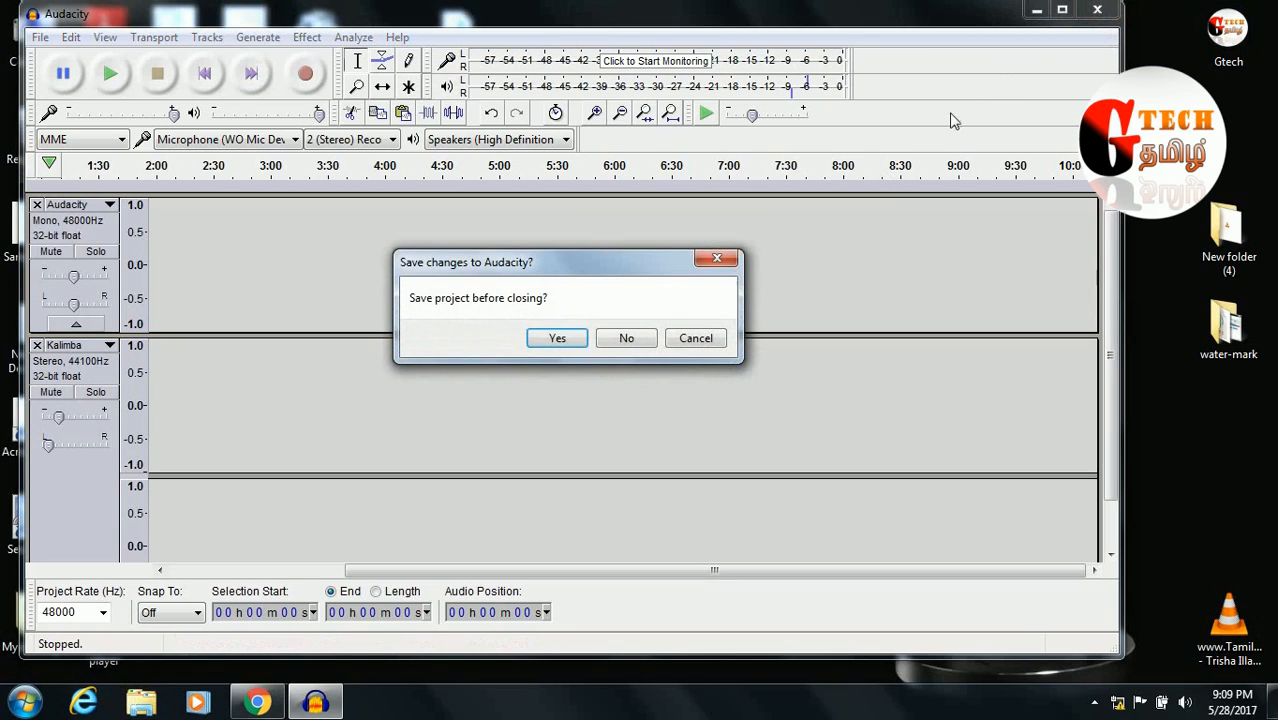
click(625, 337)
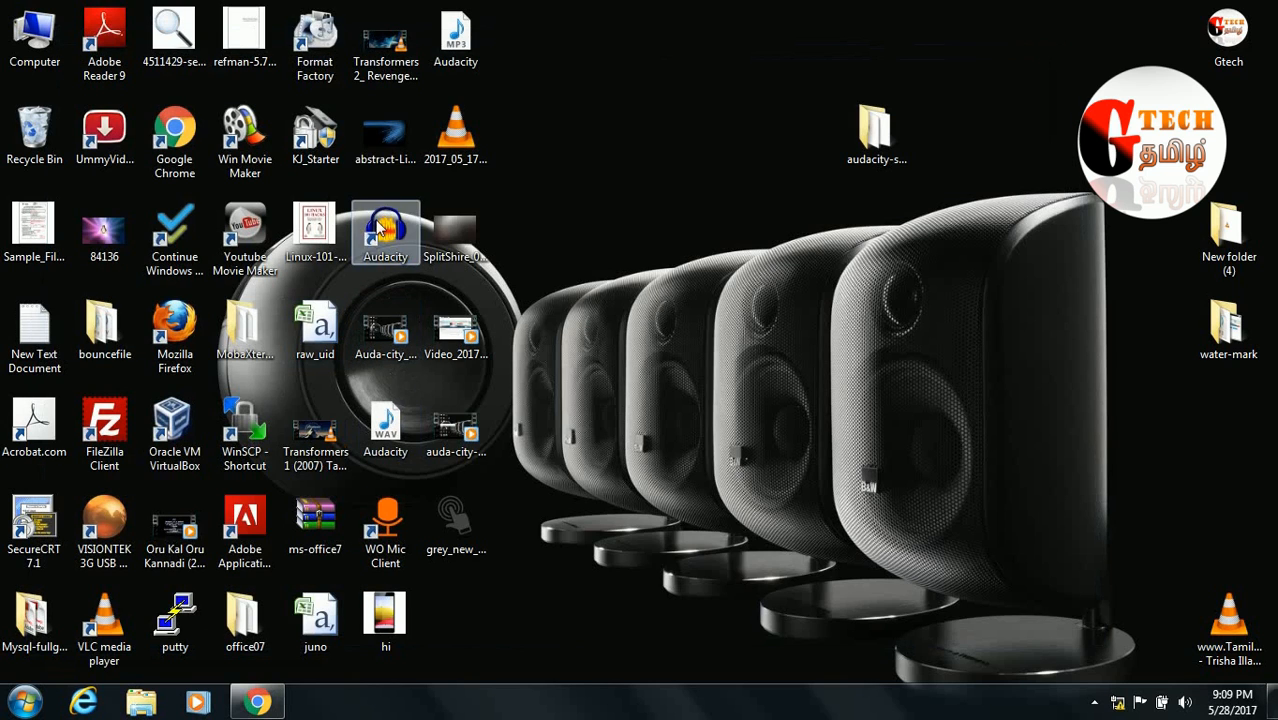
click(380, 228)
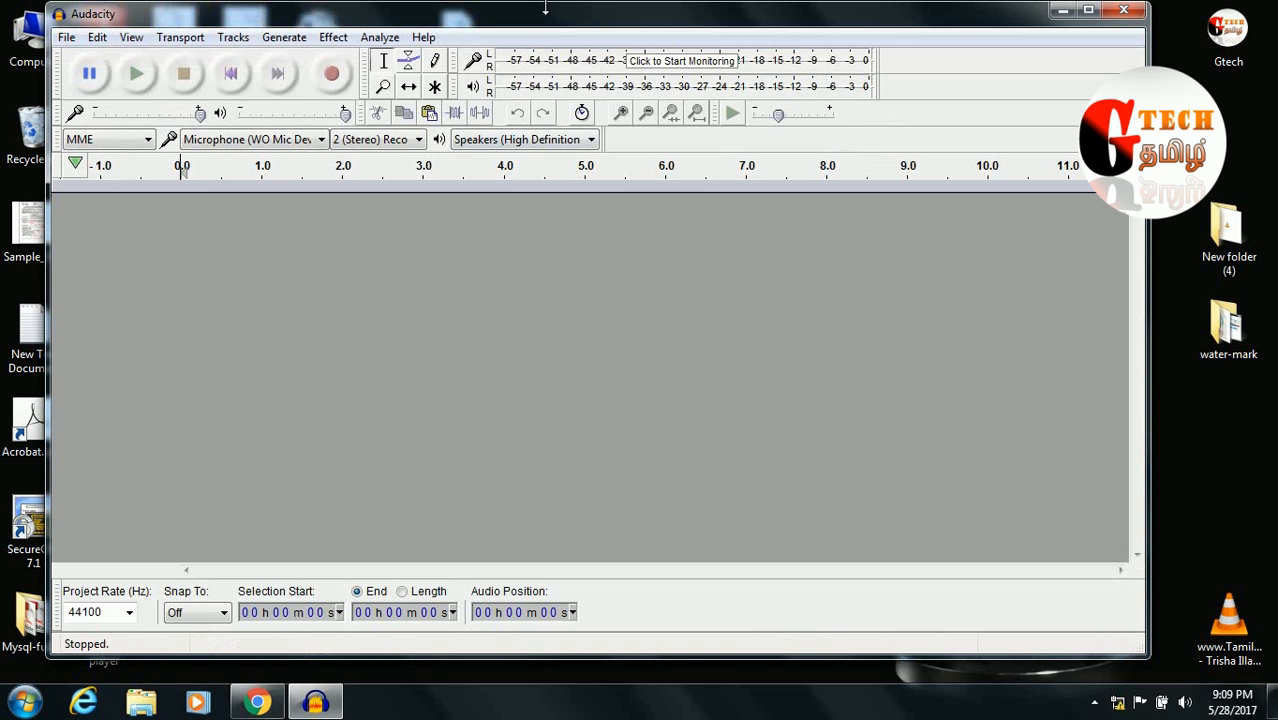
Import the audio of the desktop video 2017_05_17_22_50_53.mp4 into the empty Audacity project and maximize the window.
drag(545, 8, 1081, 62)
drag(458, 150, 752, 345)
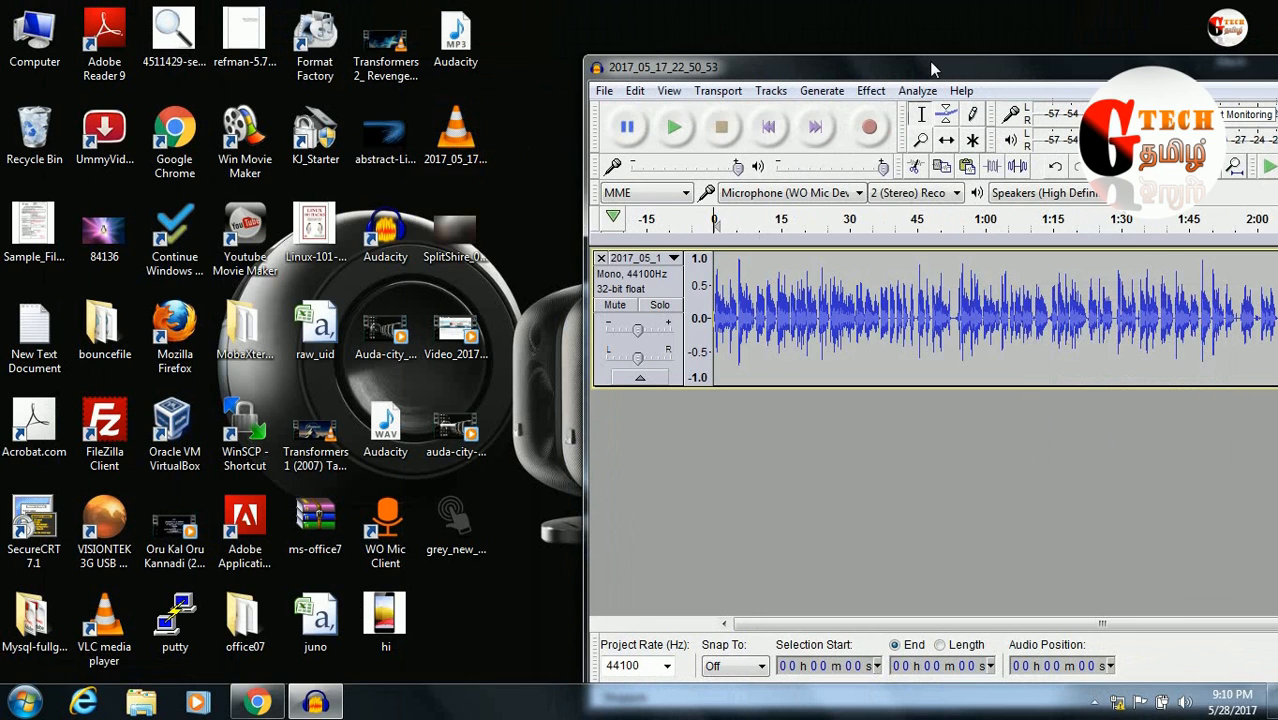
drag(929, 61, 617, 66)
double_click(617, 66)
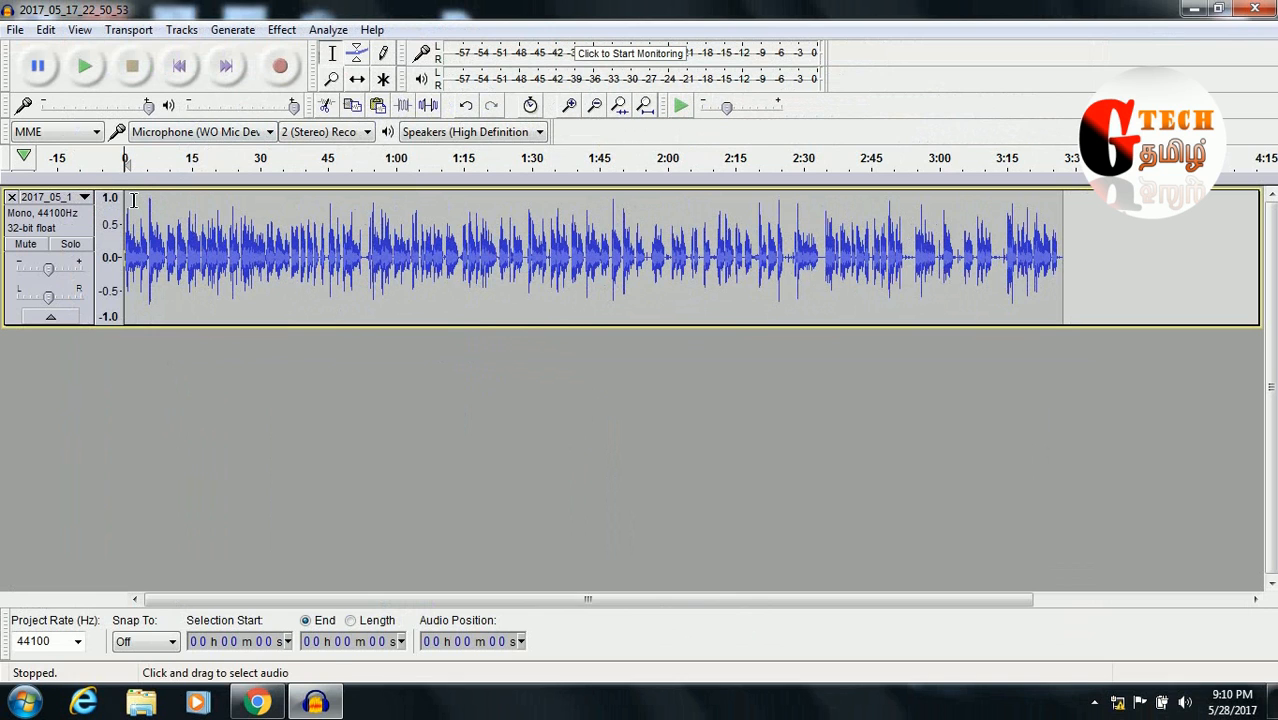
Zoom in on the start of the imported track, play a short preview and stop playback.
scroll(118, 205, up, 6)
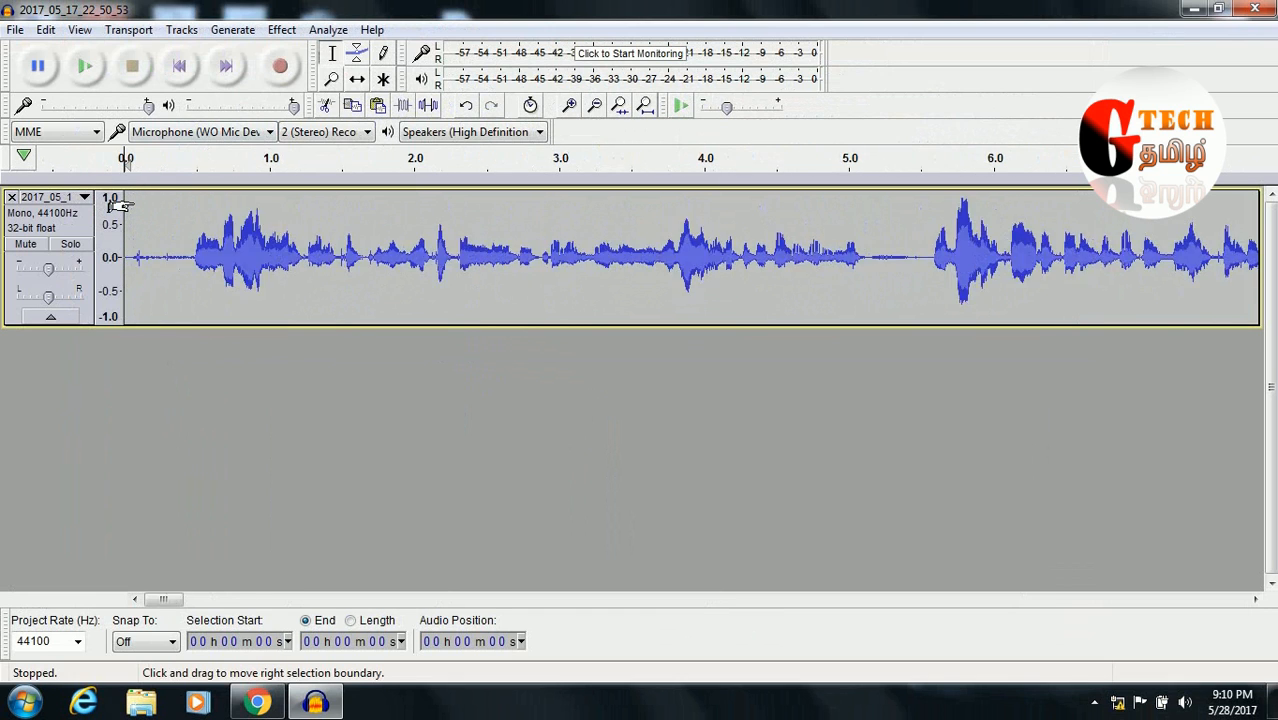
scroll(118, 205, down, 1)
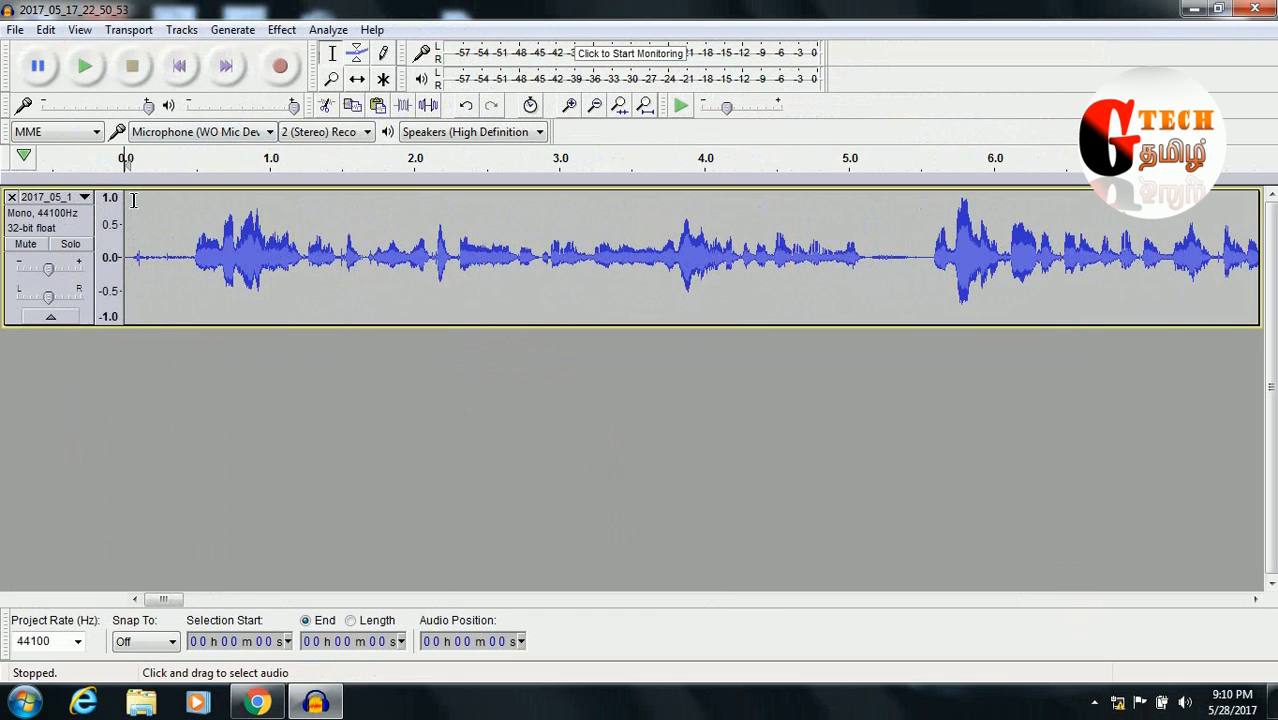
key(space)
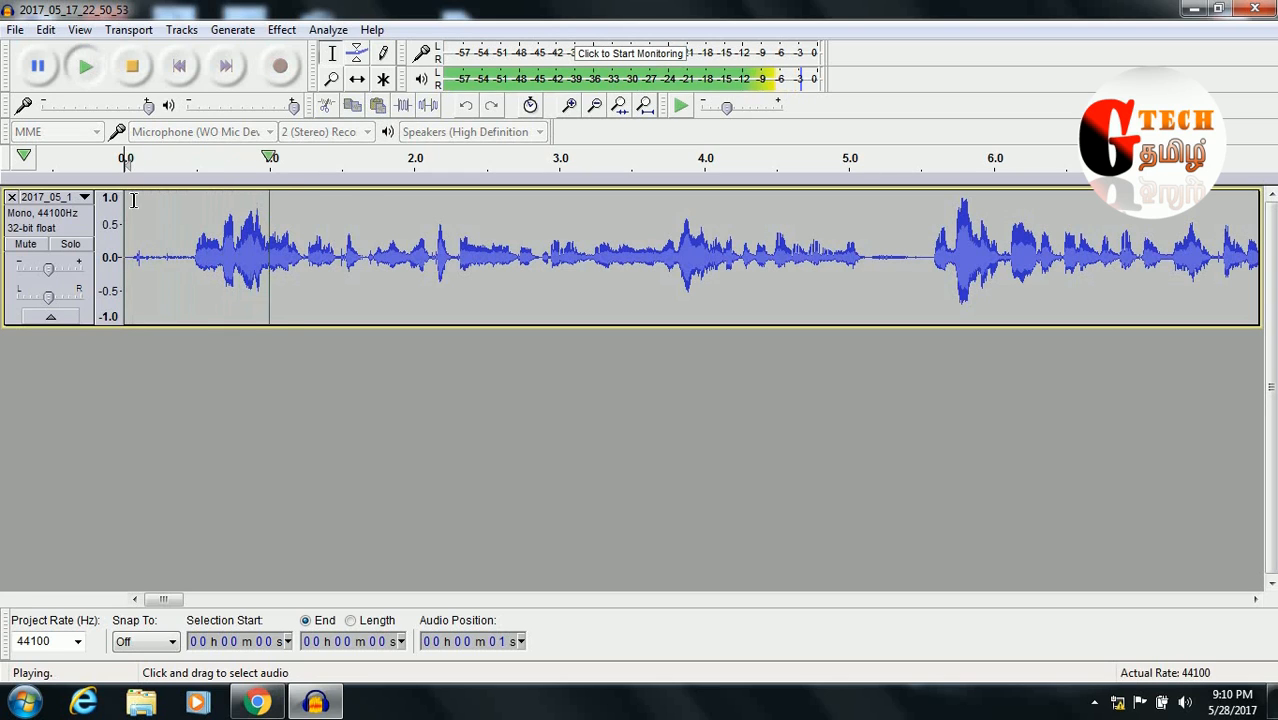
key(space)
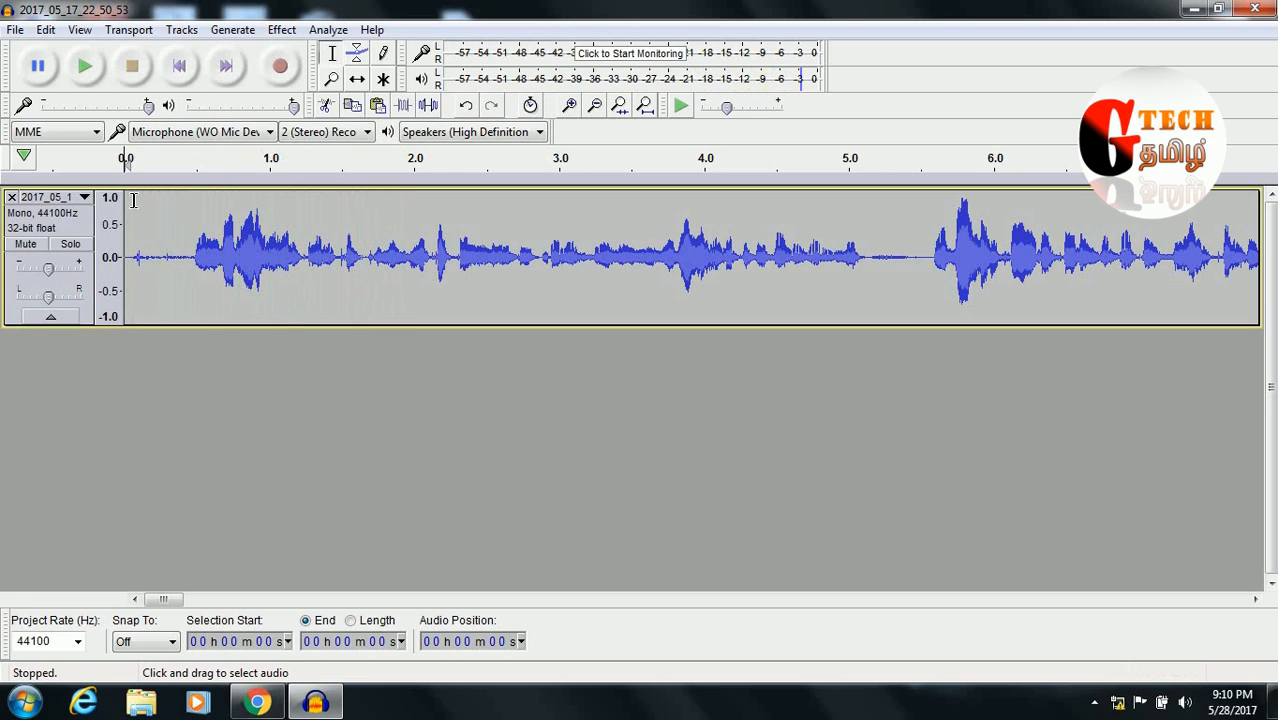